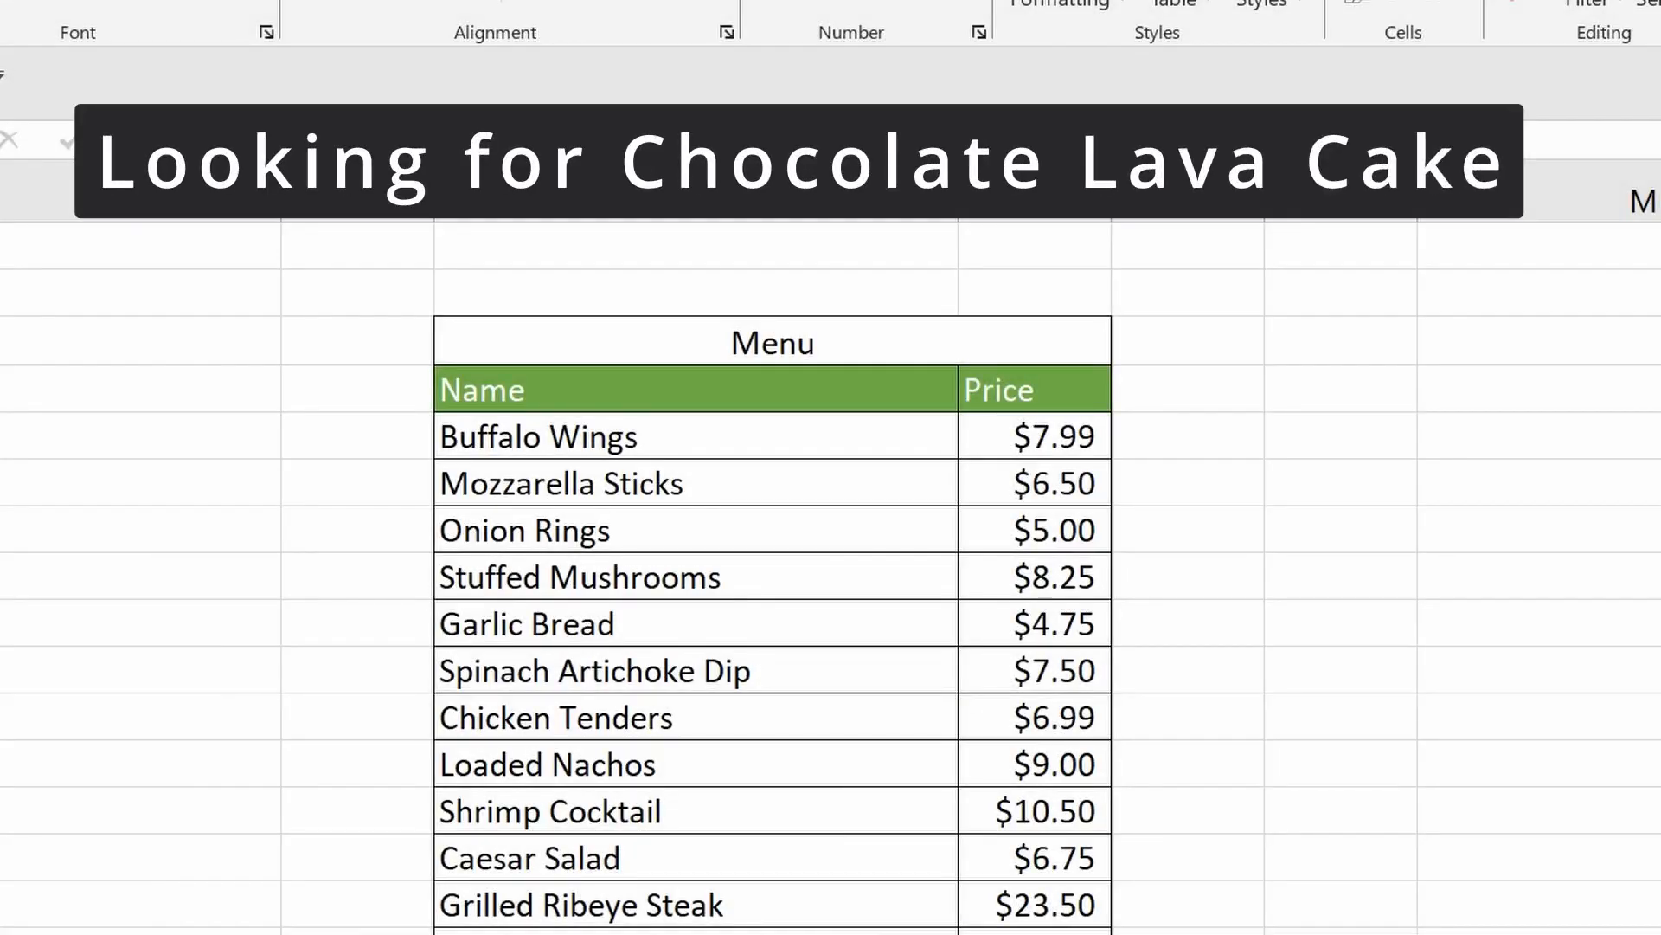
Step: Look through the Menu price list for Chocolate Lava Cake
scroll(773, 578, down, 2)
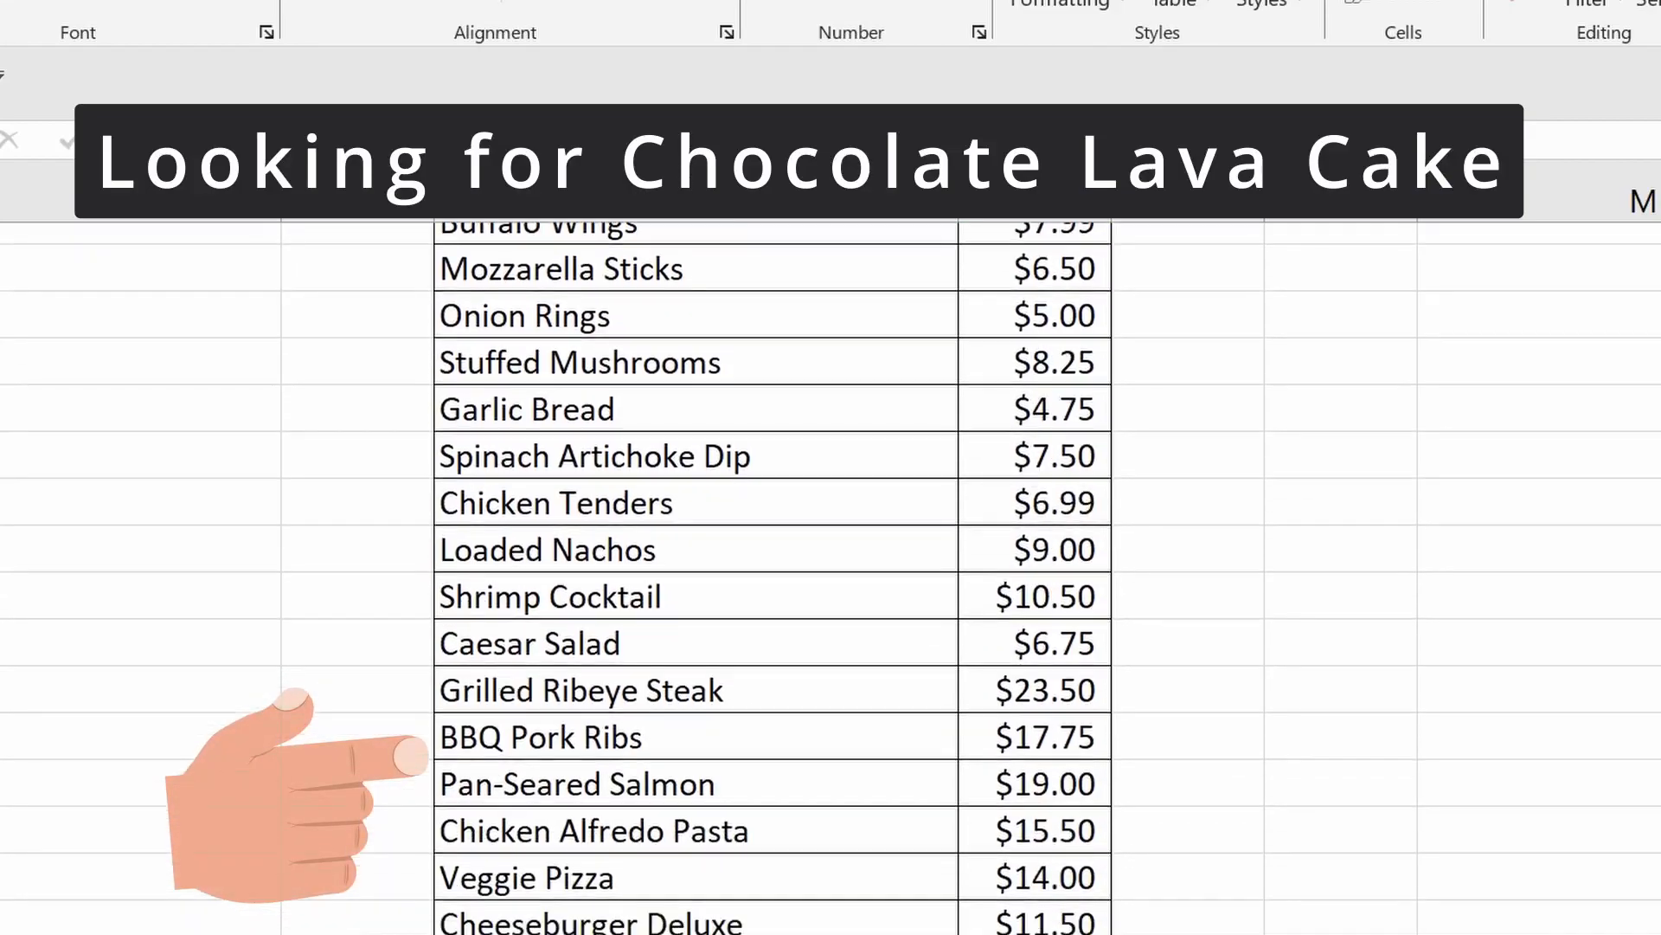
scroll(773, 578, down, 2)
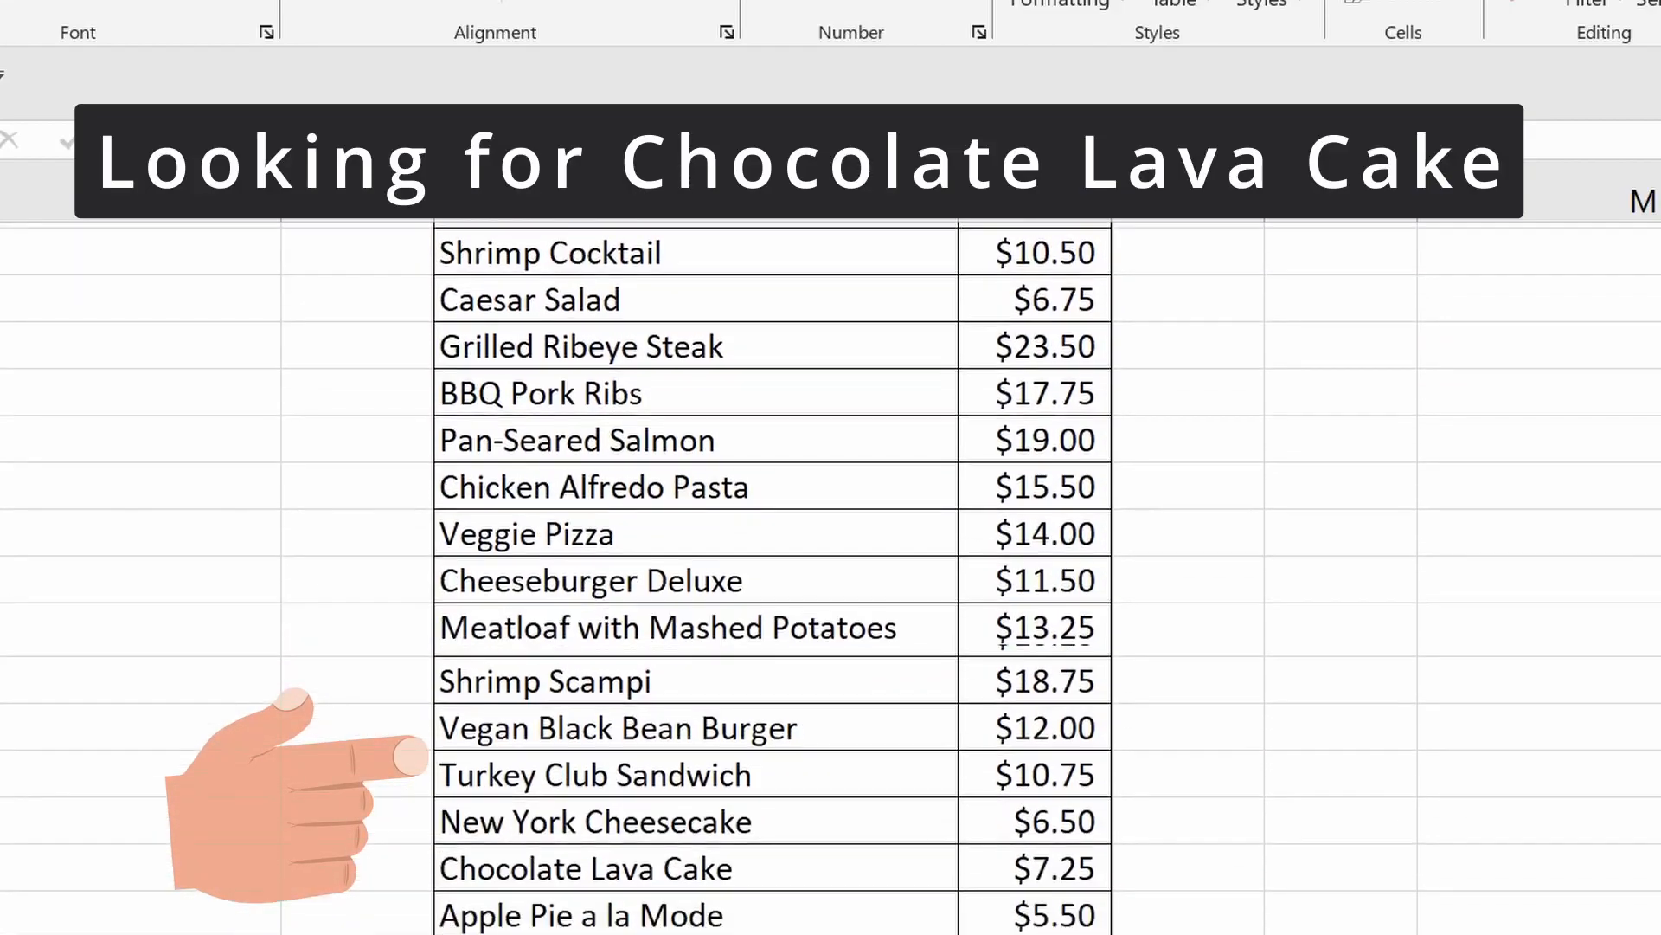
scroll(772, 578, down, 1)
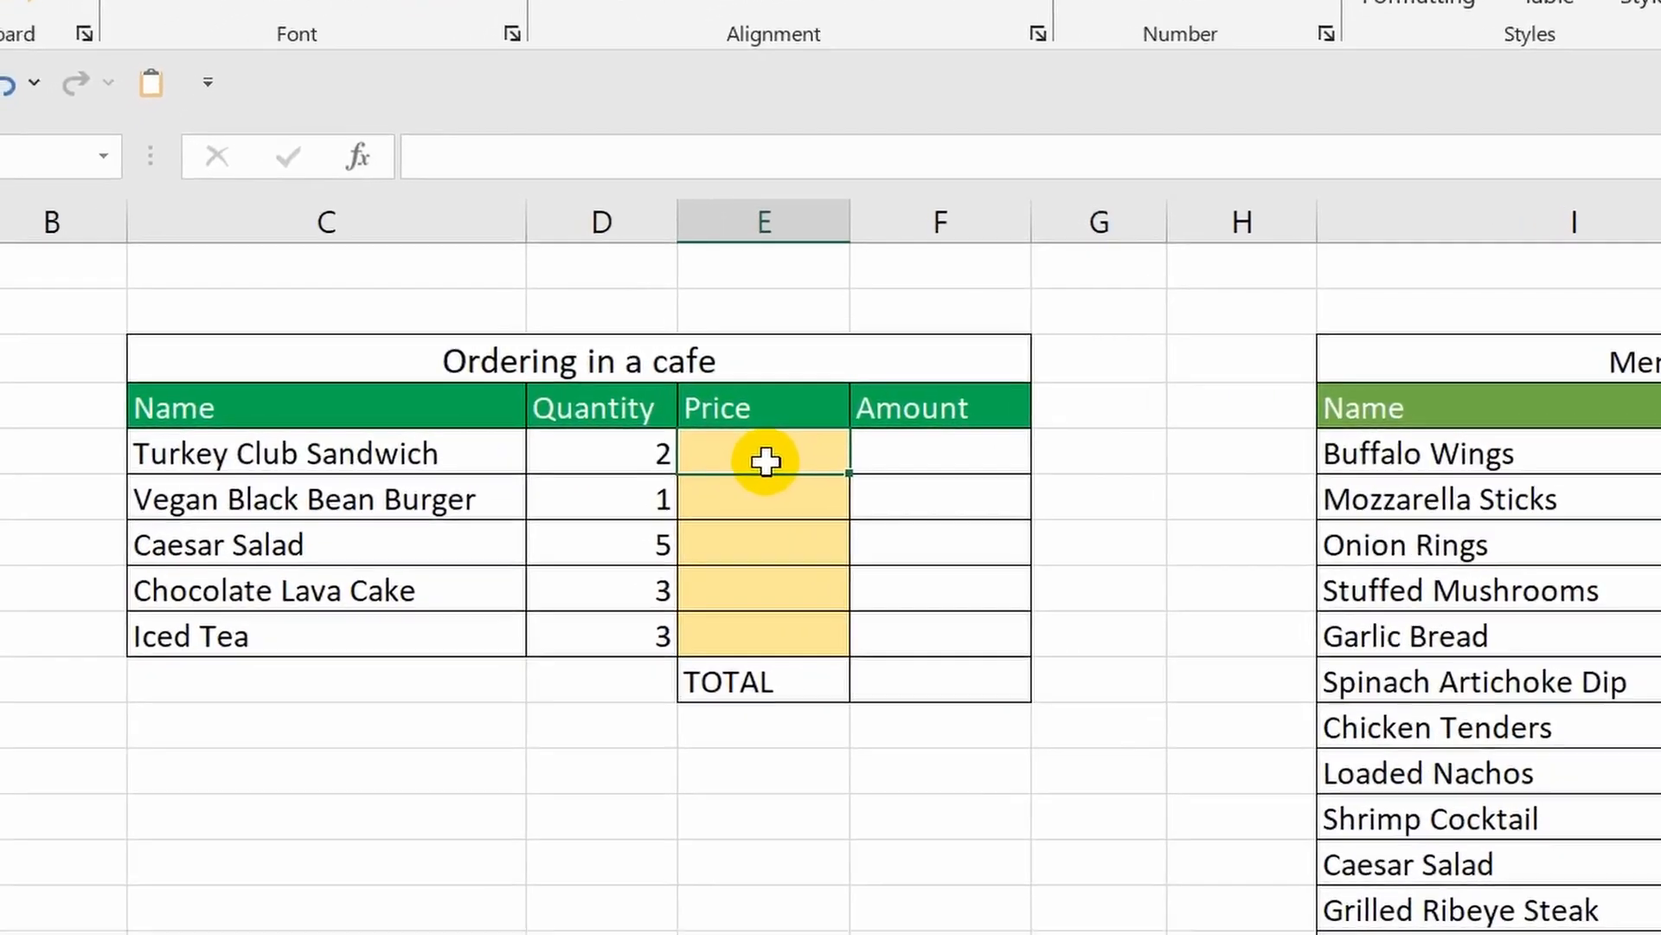
Step: Start a VLOOKUP formula in the Turkey Club Sandwich's Price cell, E5, with C5 as the lookup value
text(=)
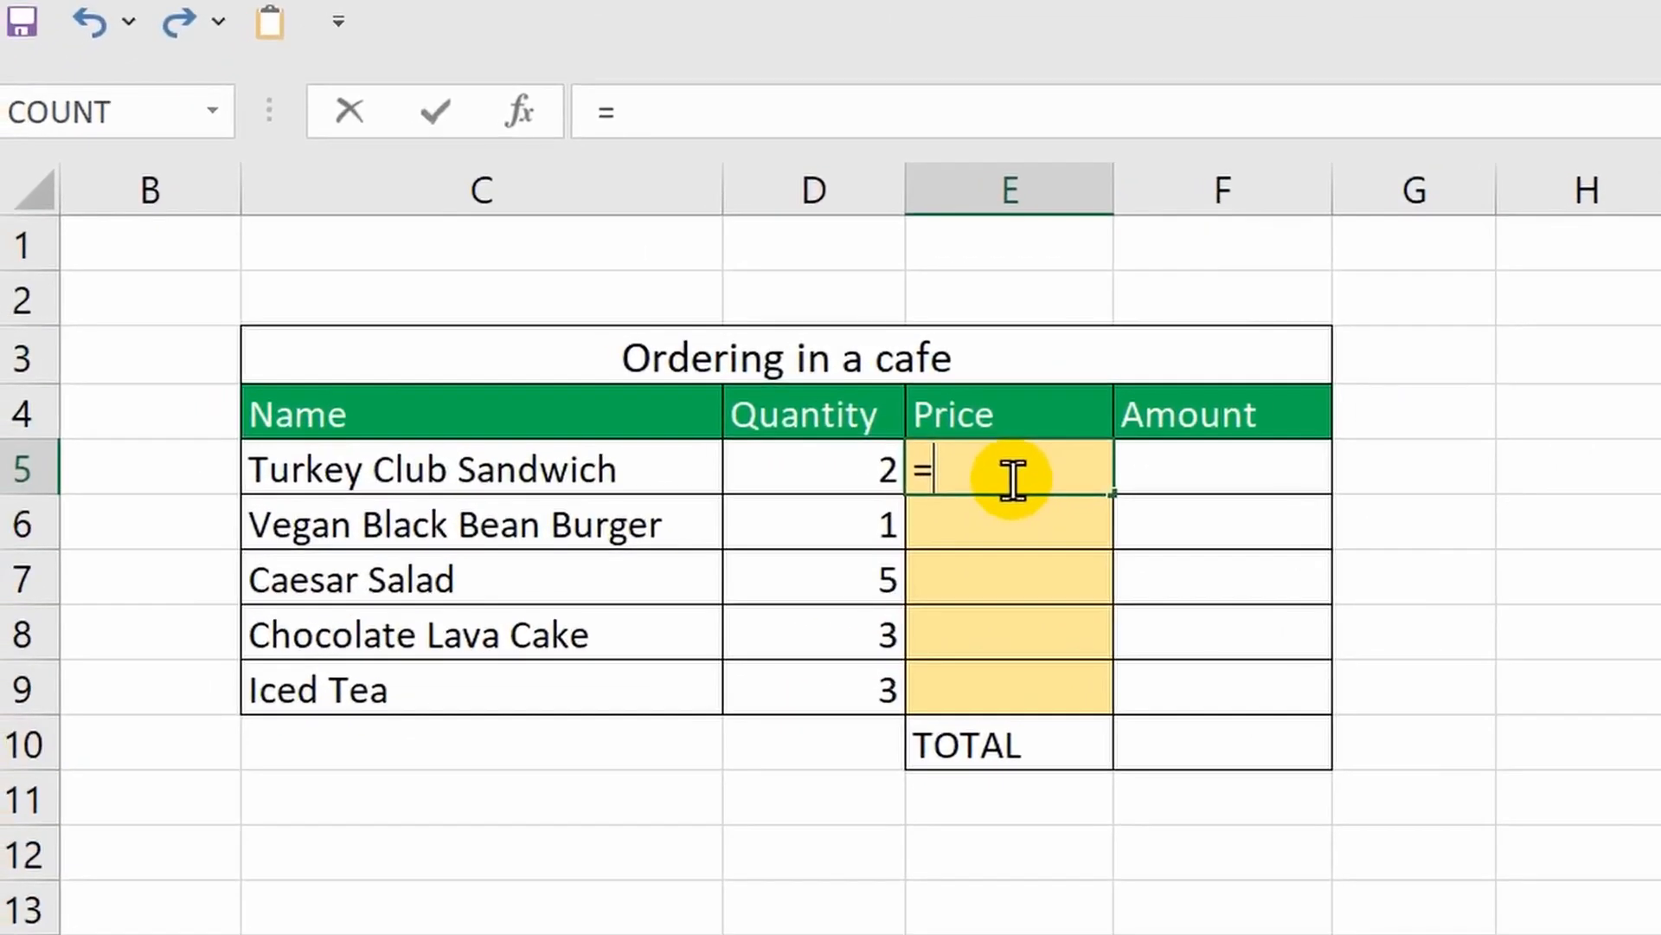
text(vl)
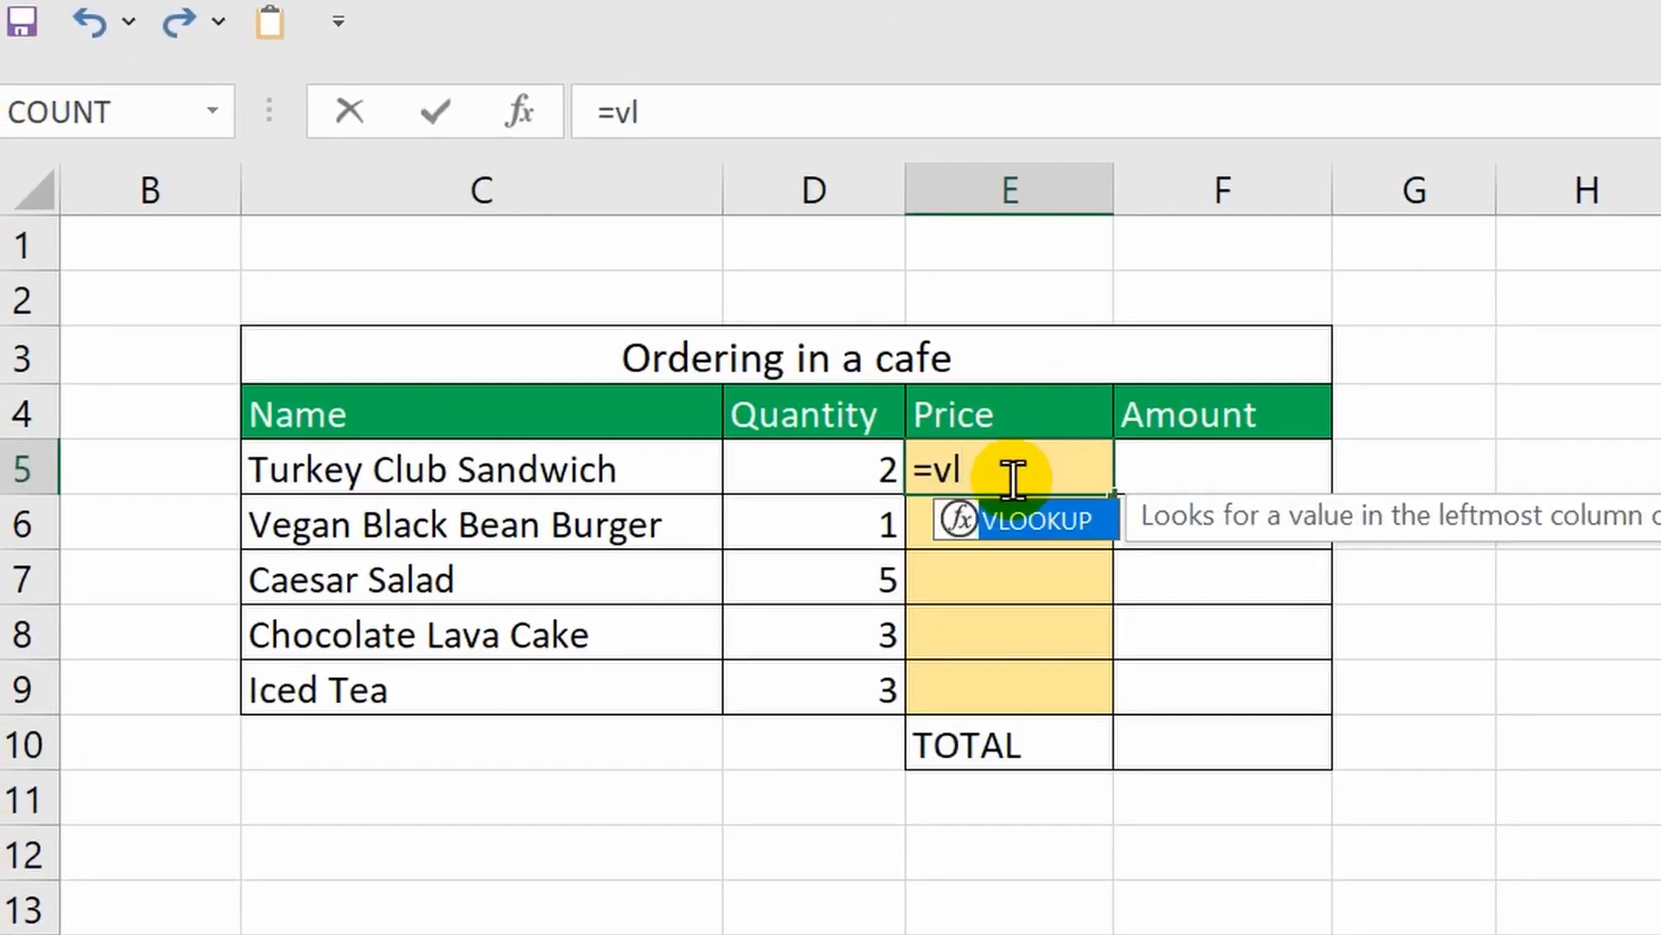
key(Tab)
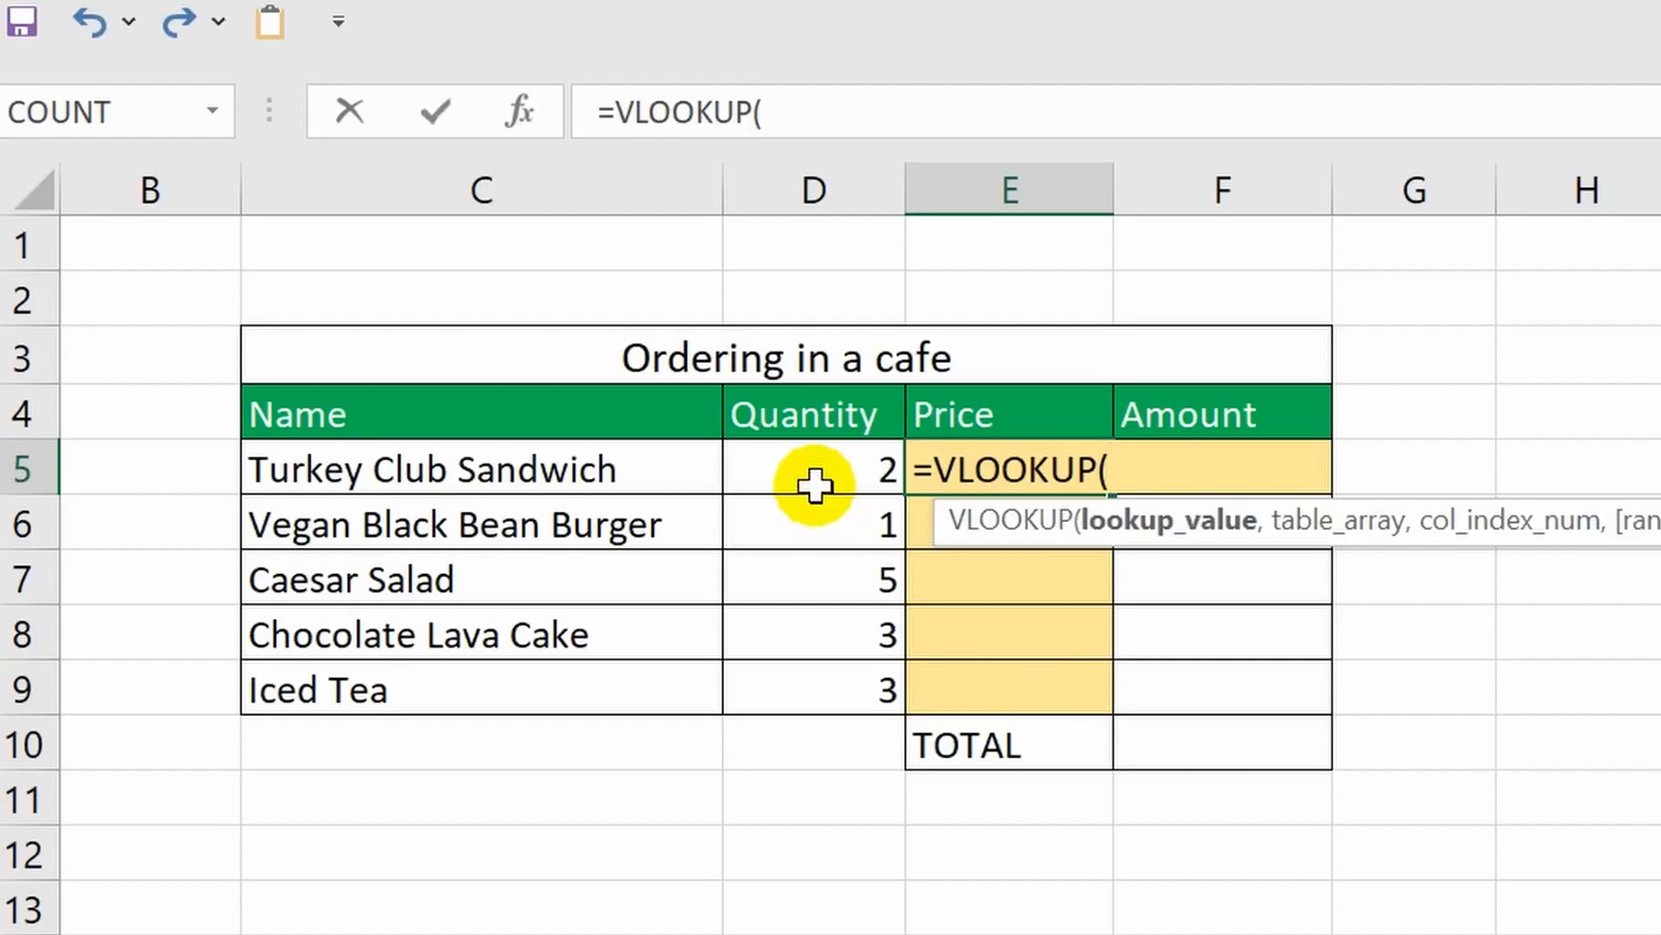
click(430, 469)
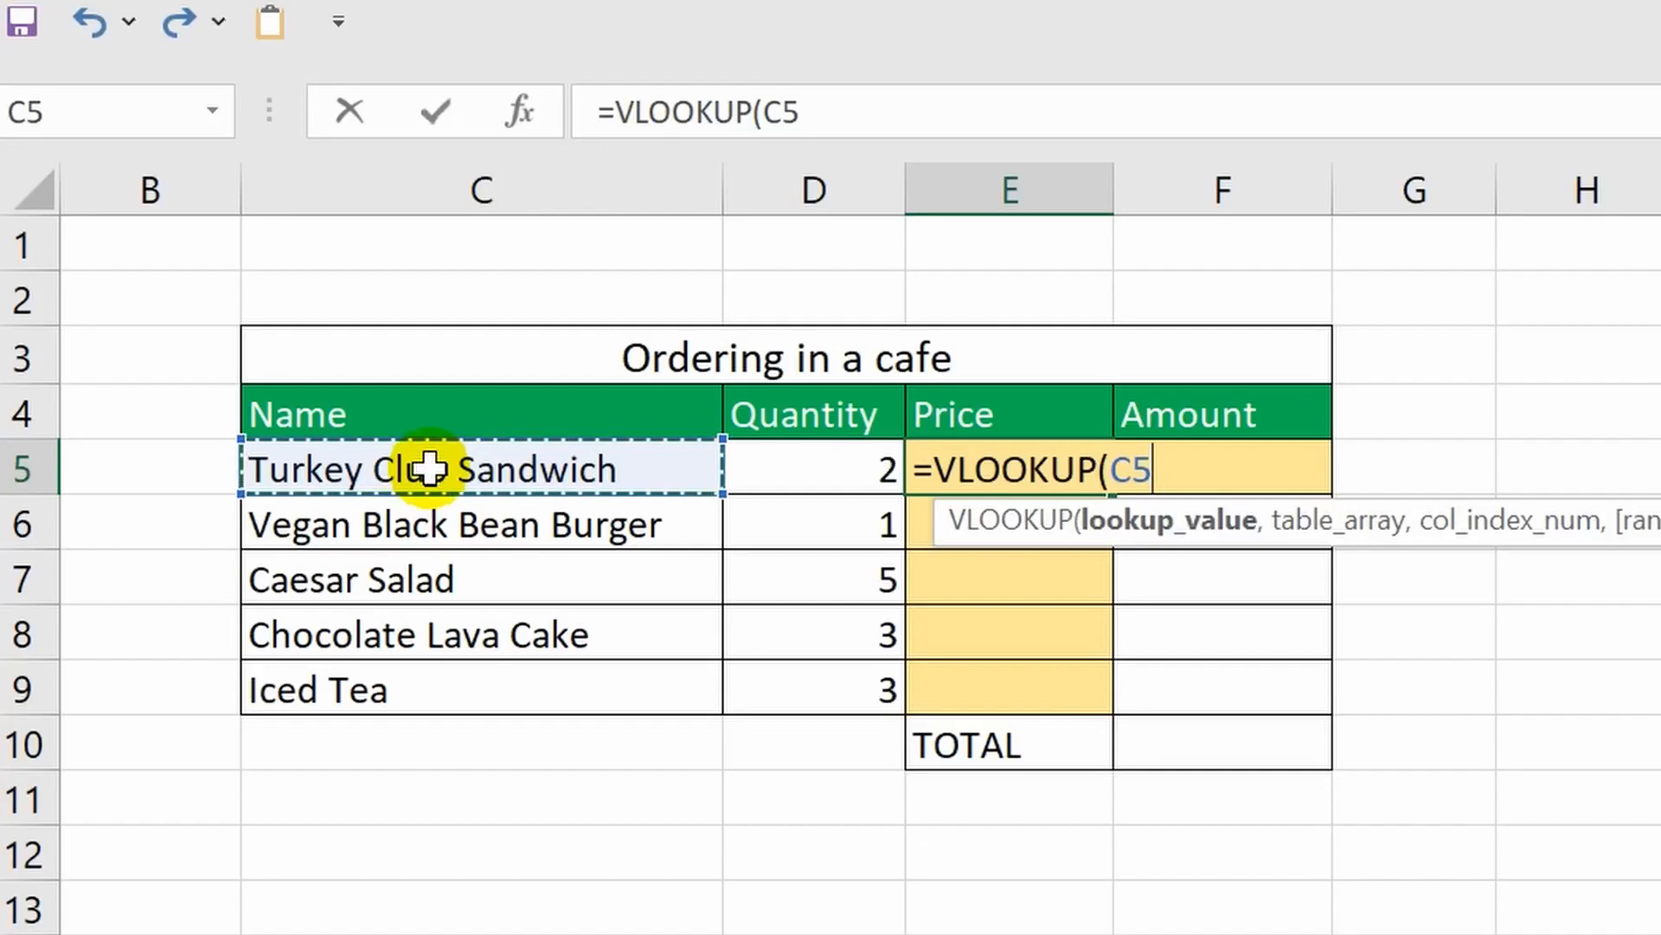
text(,)
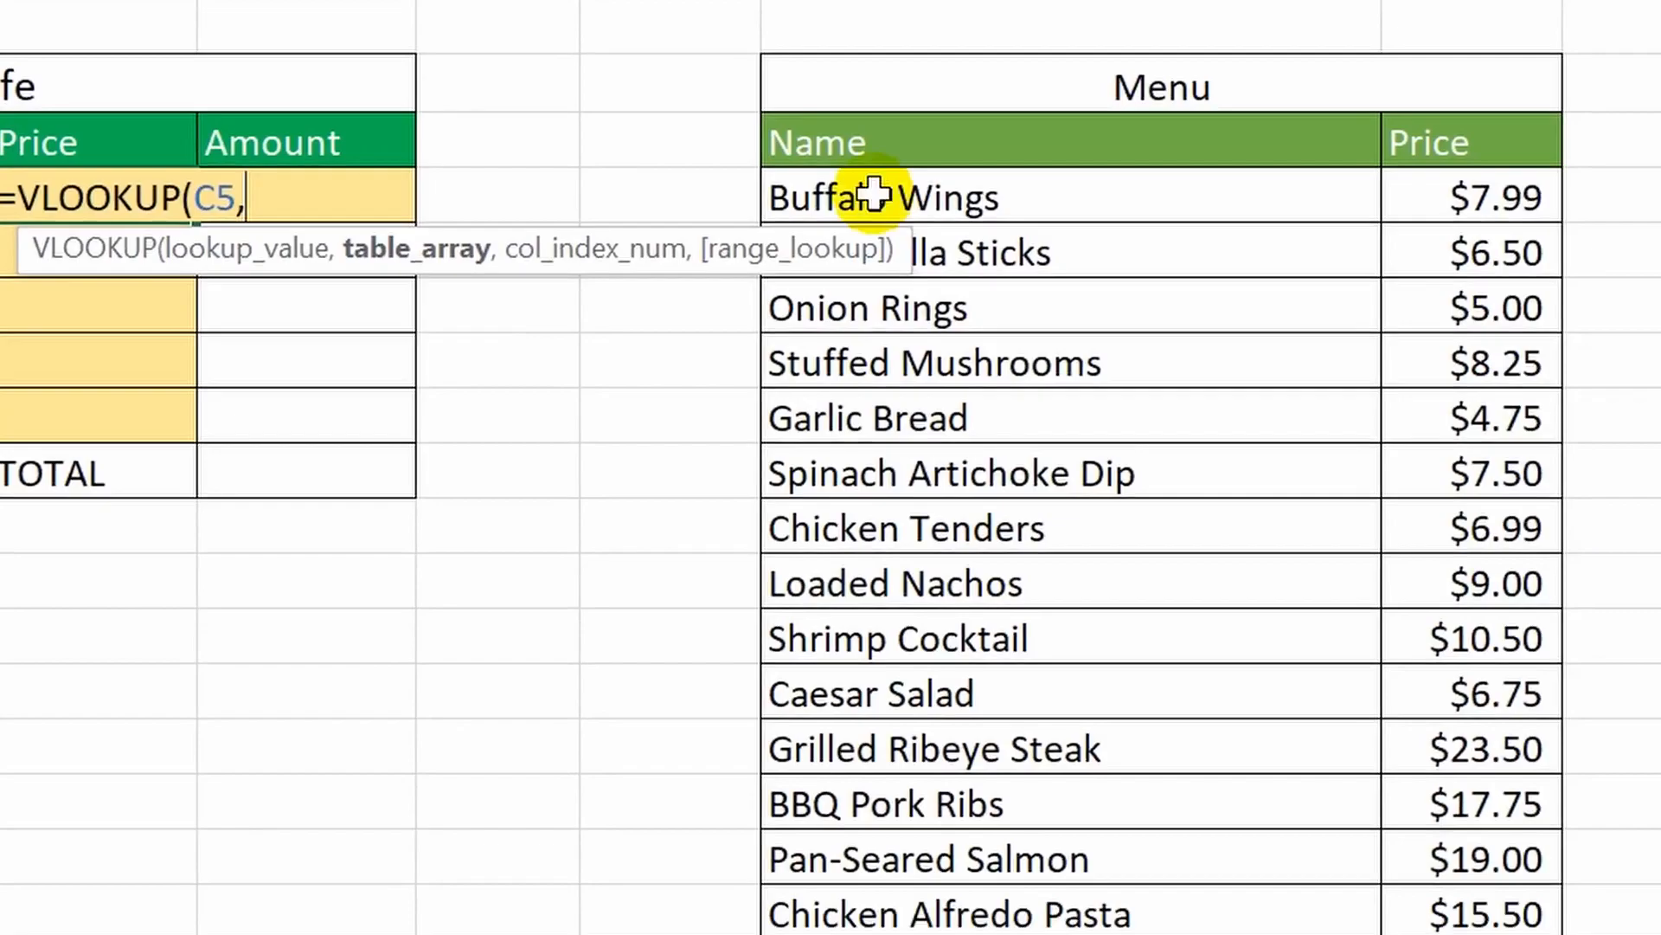
Step: Set the VLOOKUP's table array to the Menu items and prices as the absolute range $I$5:$J$40
drag(853, 194, 1427, 198)
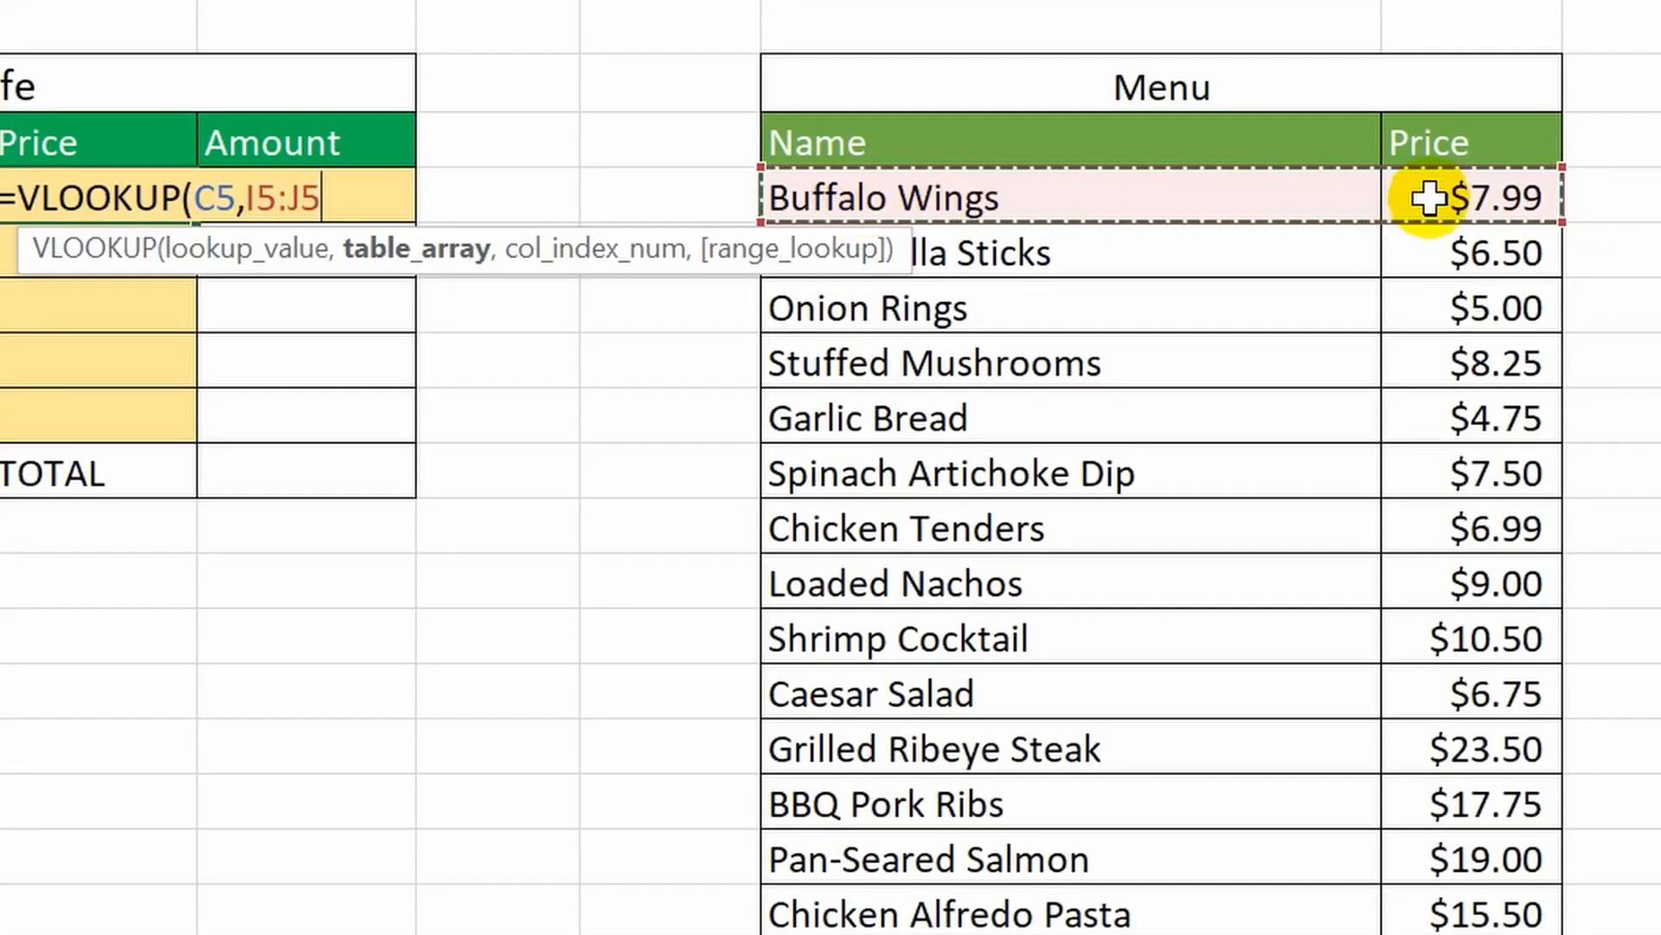
key(ctrl+shift+Down)
scroll(1428, 197, up, 7)
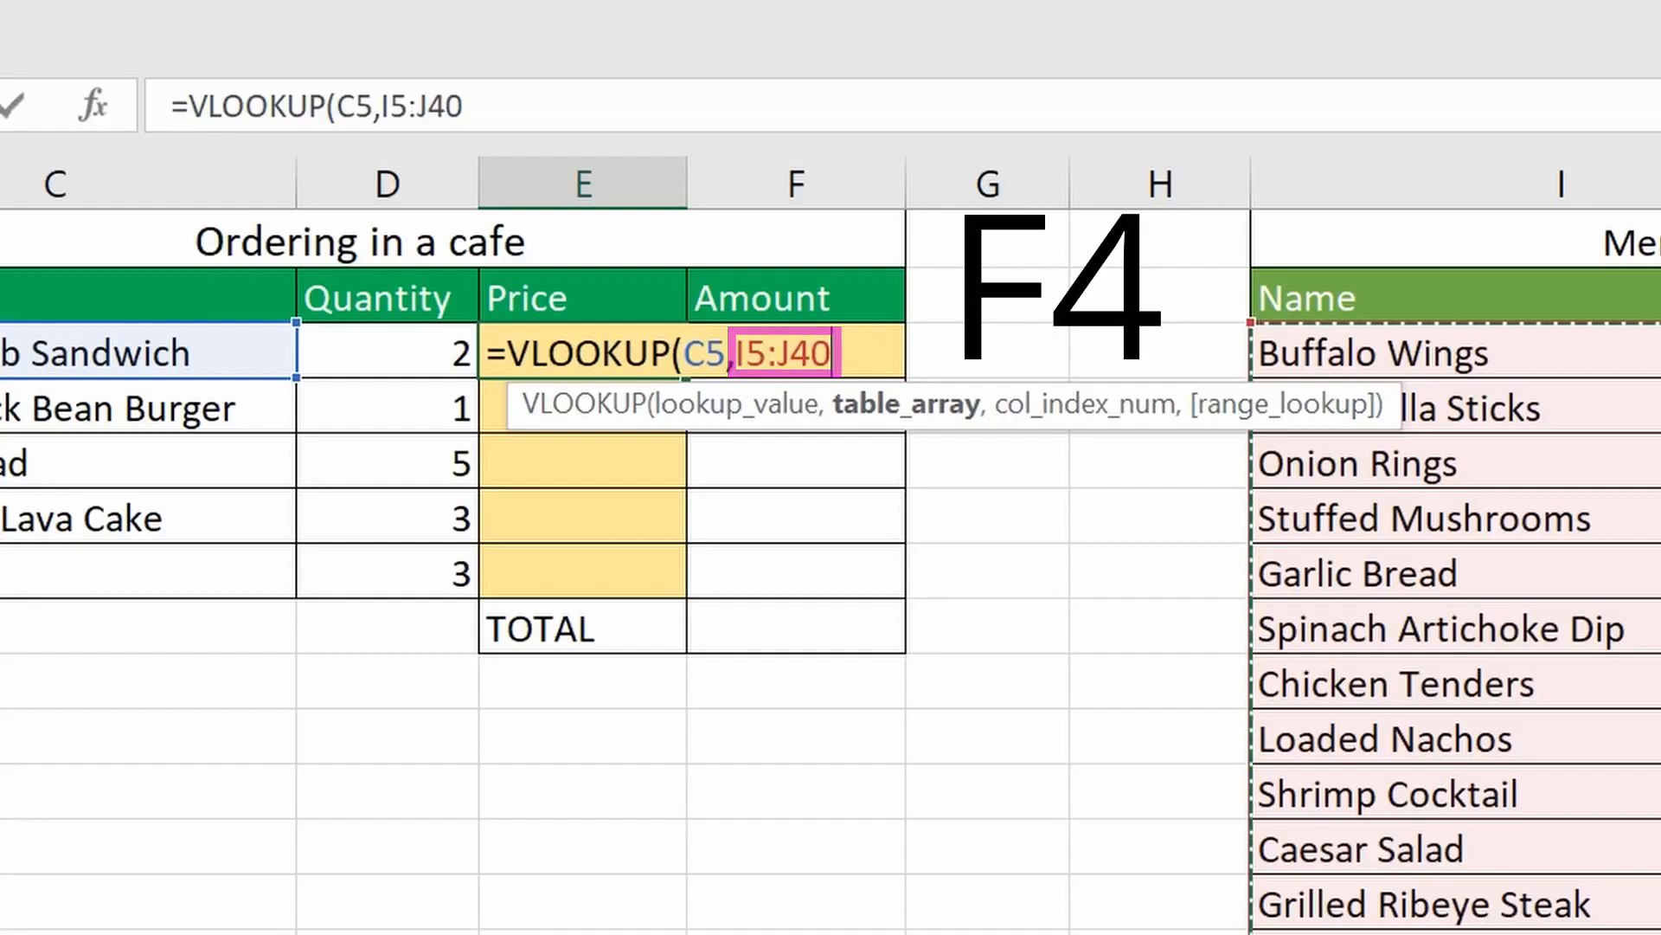
key(F4)
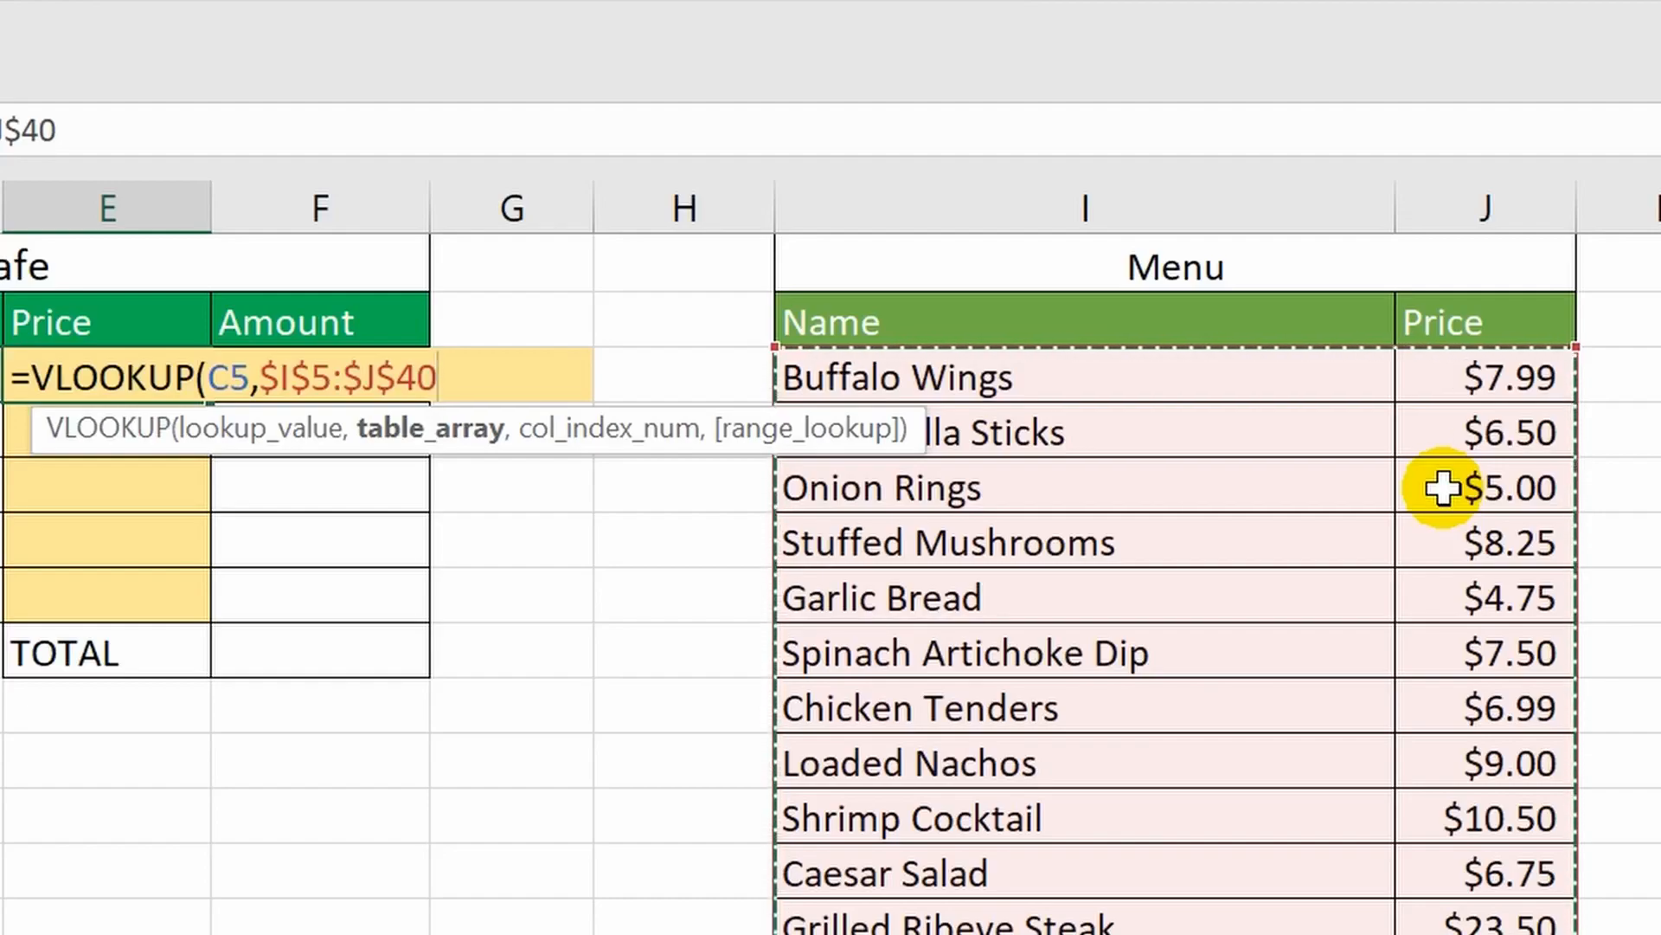
text(,)
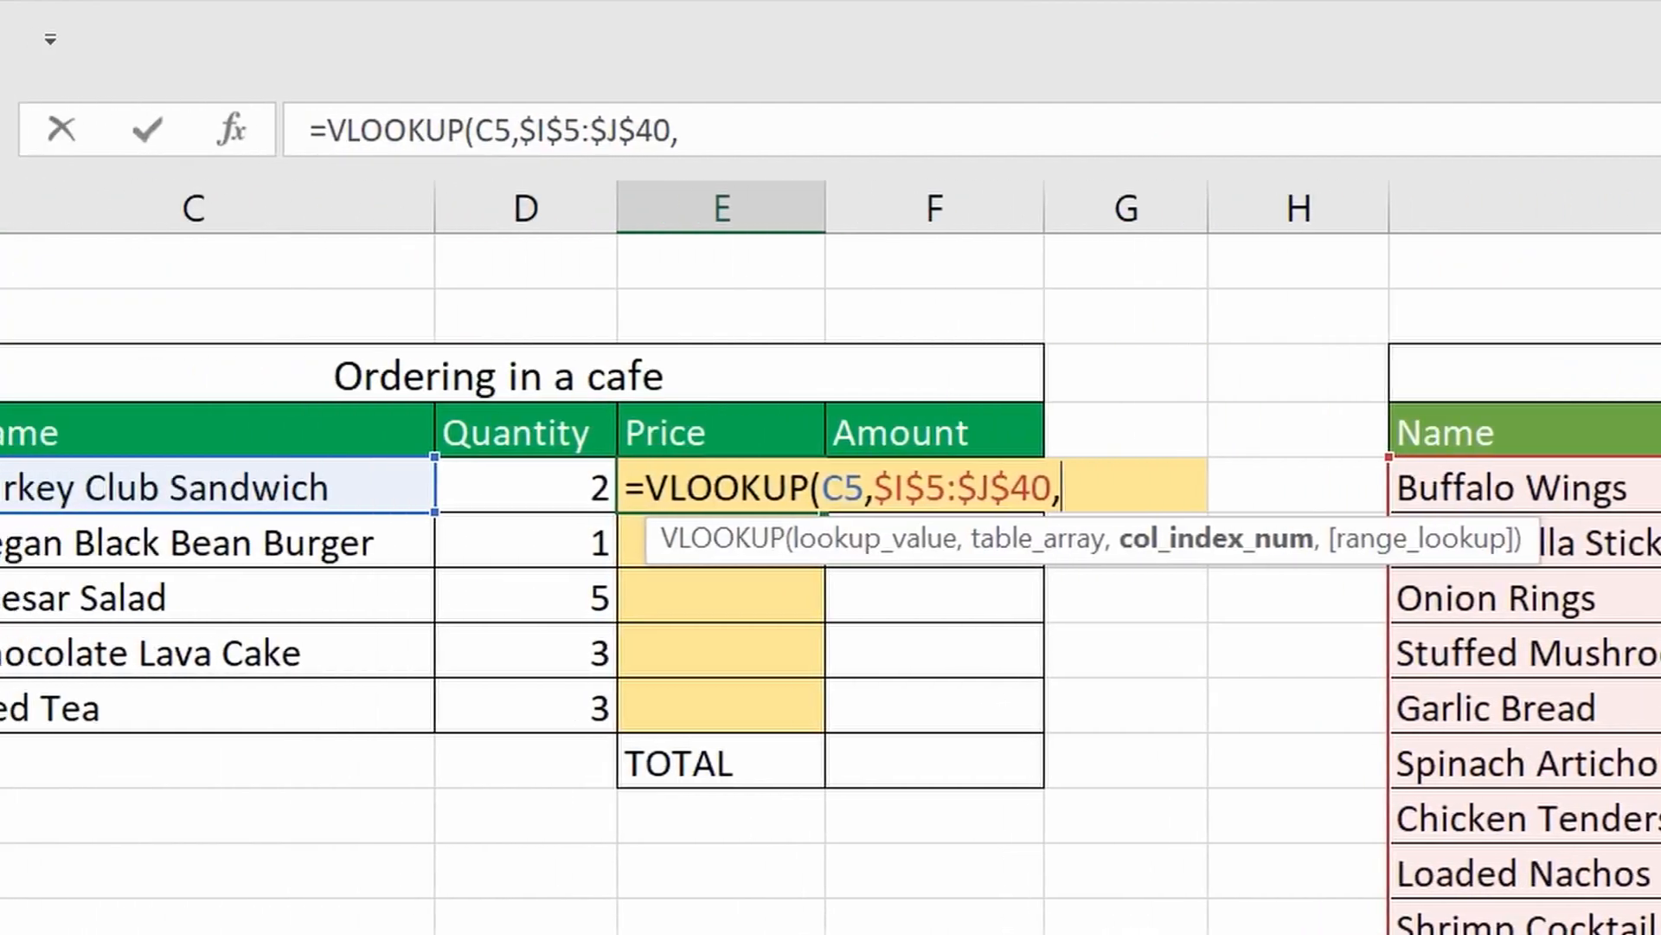
Step: Complete the price VLOOKUP with column index 2 and range lookup 0 for an exact match
text(2,)
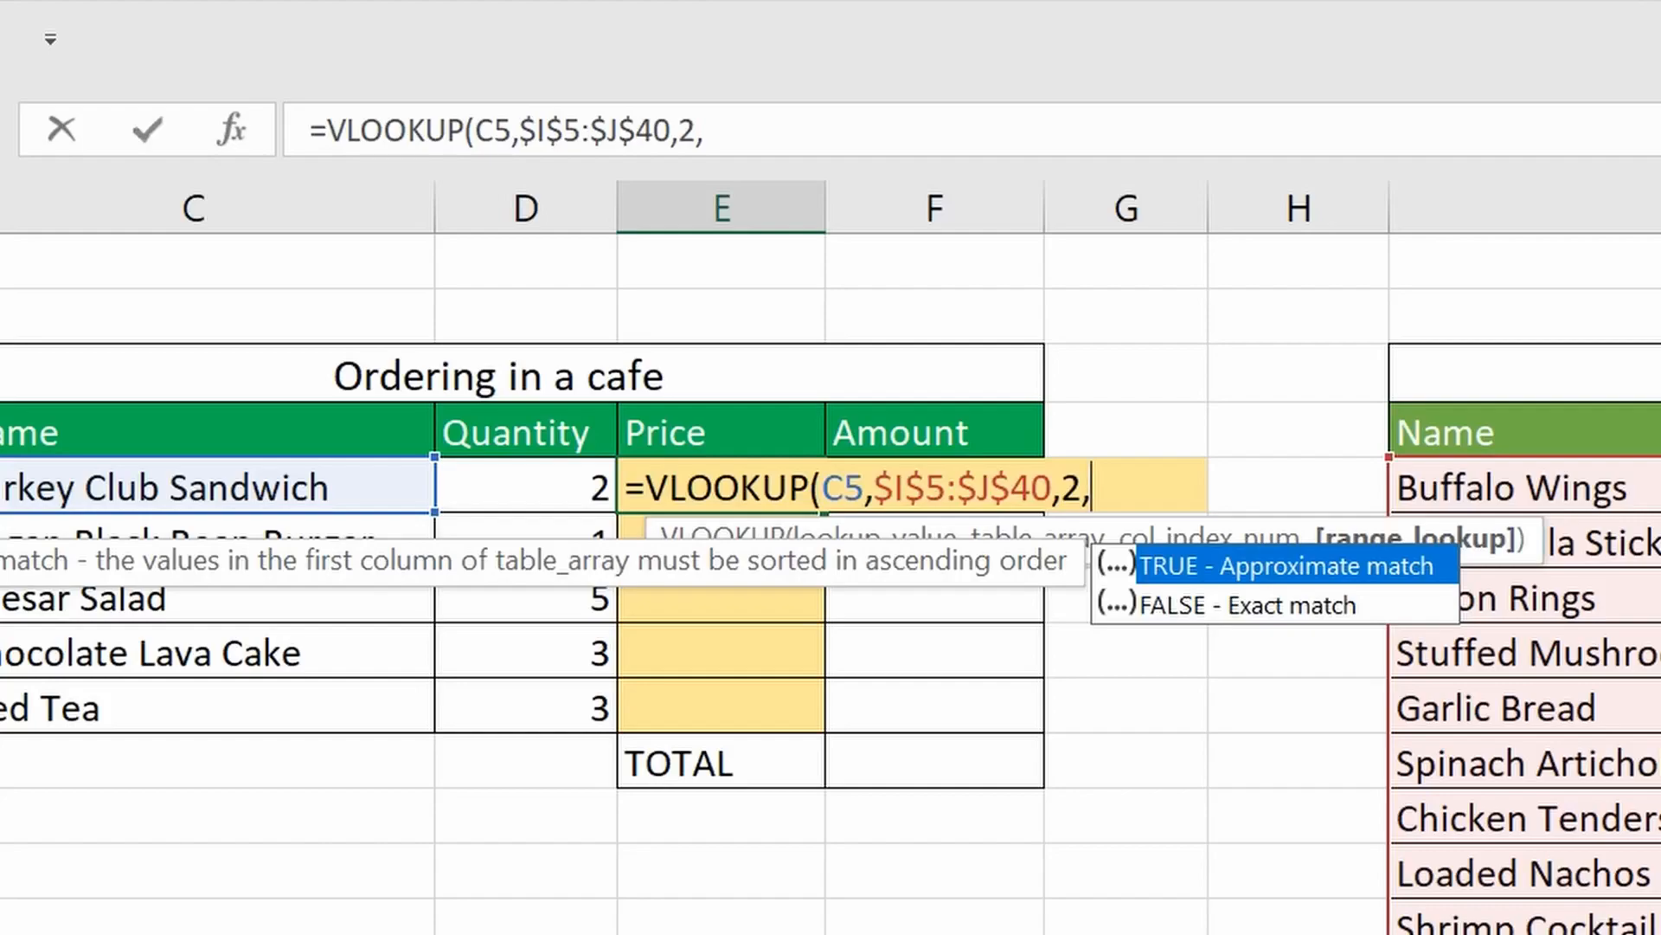
text(0)
key(Return)
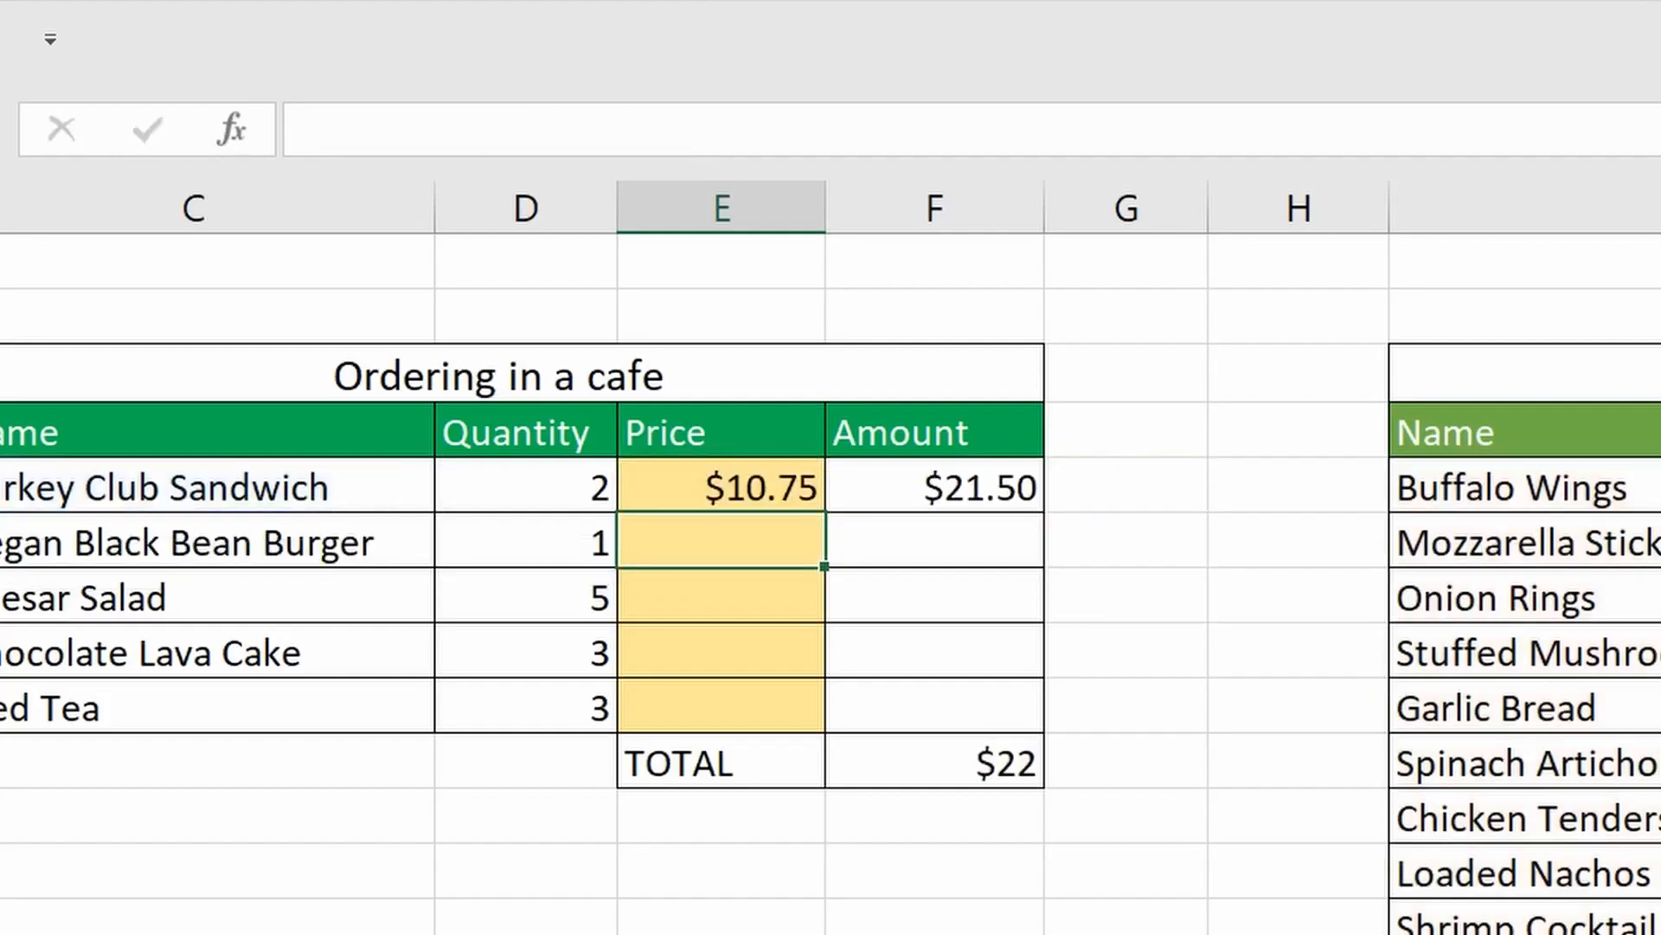
Step: Fill the E5 price formula down through the Iced Tea row of the cafe order table
click(762, 487)
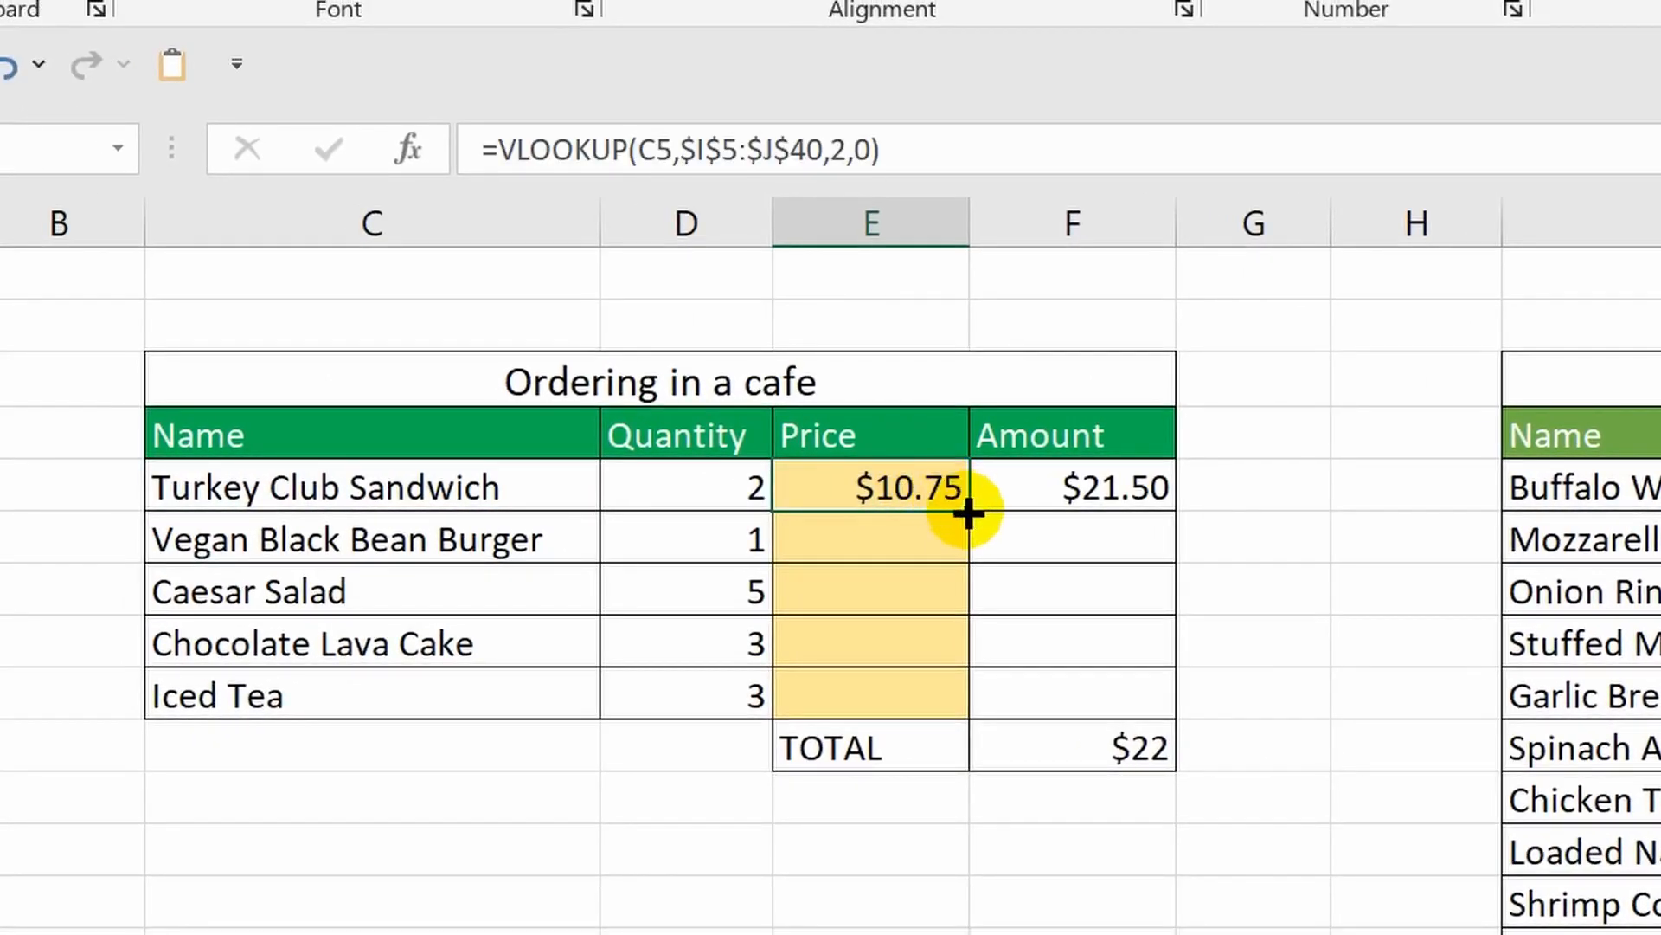
double_click(967, 513)
click(990, 931)
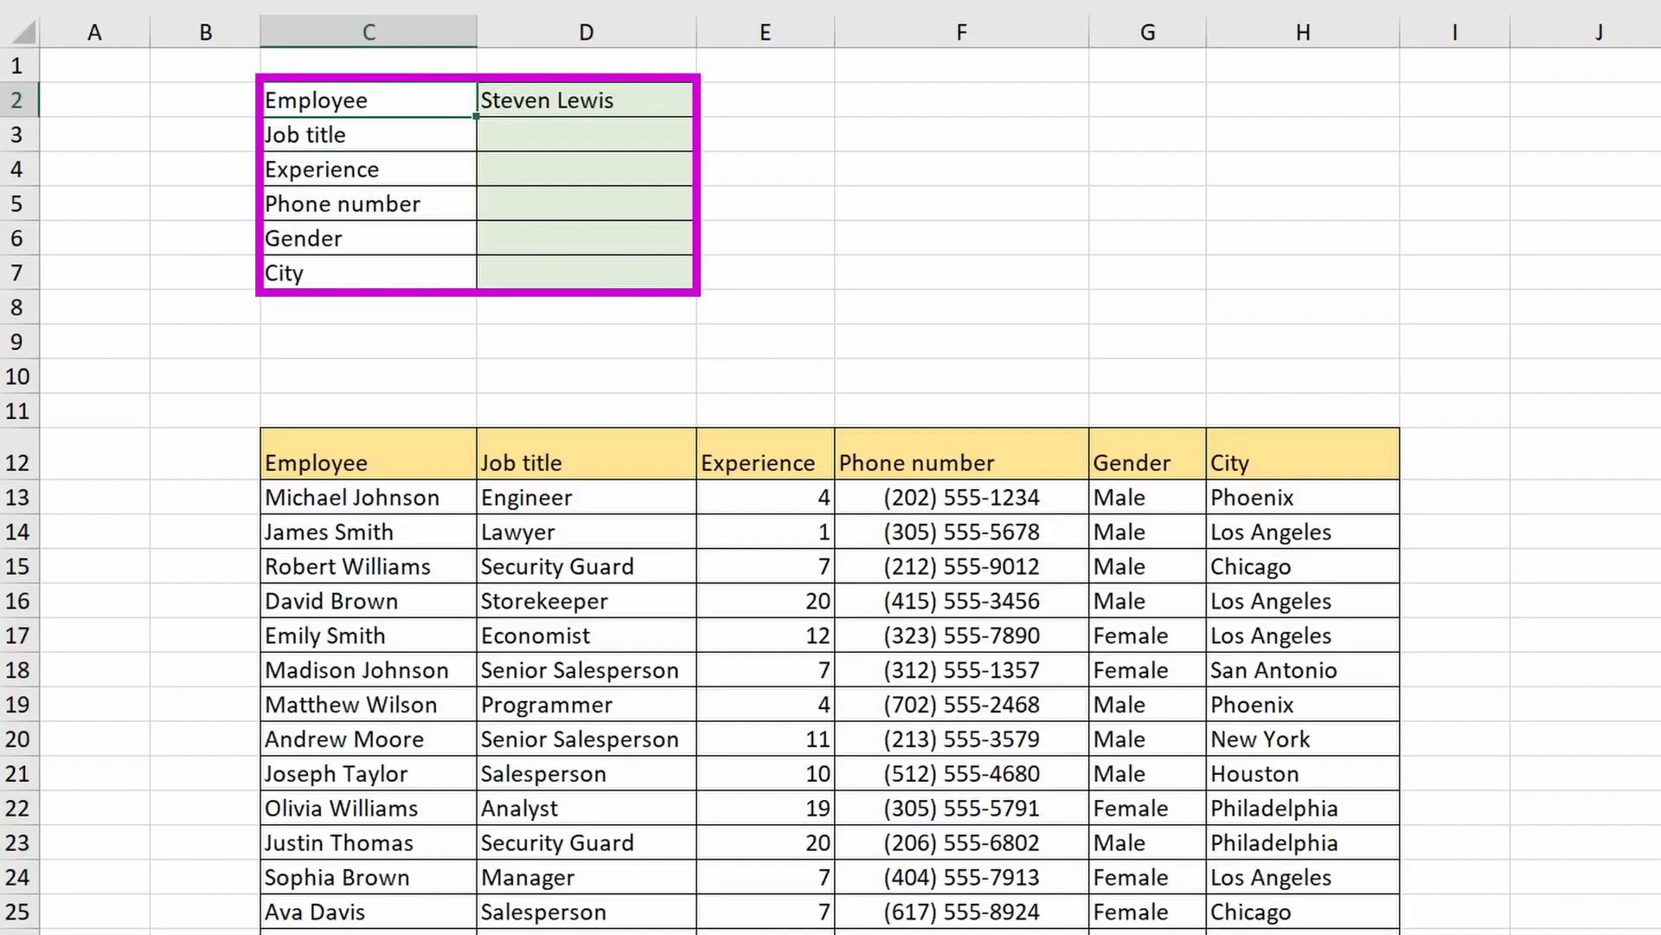
Step: Freeze rows 1 to 10 and columns A to G on the employee sheet
scroll(830, 489, down, 6)
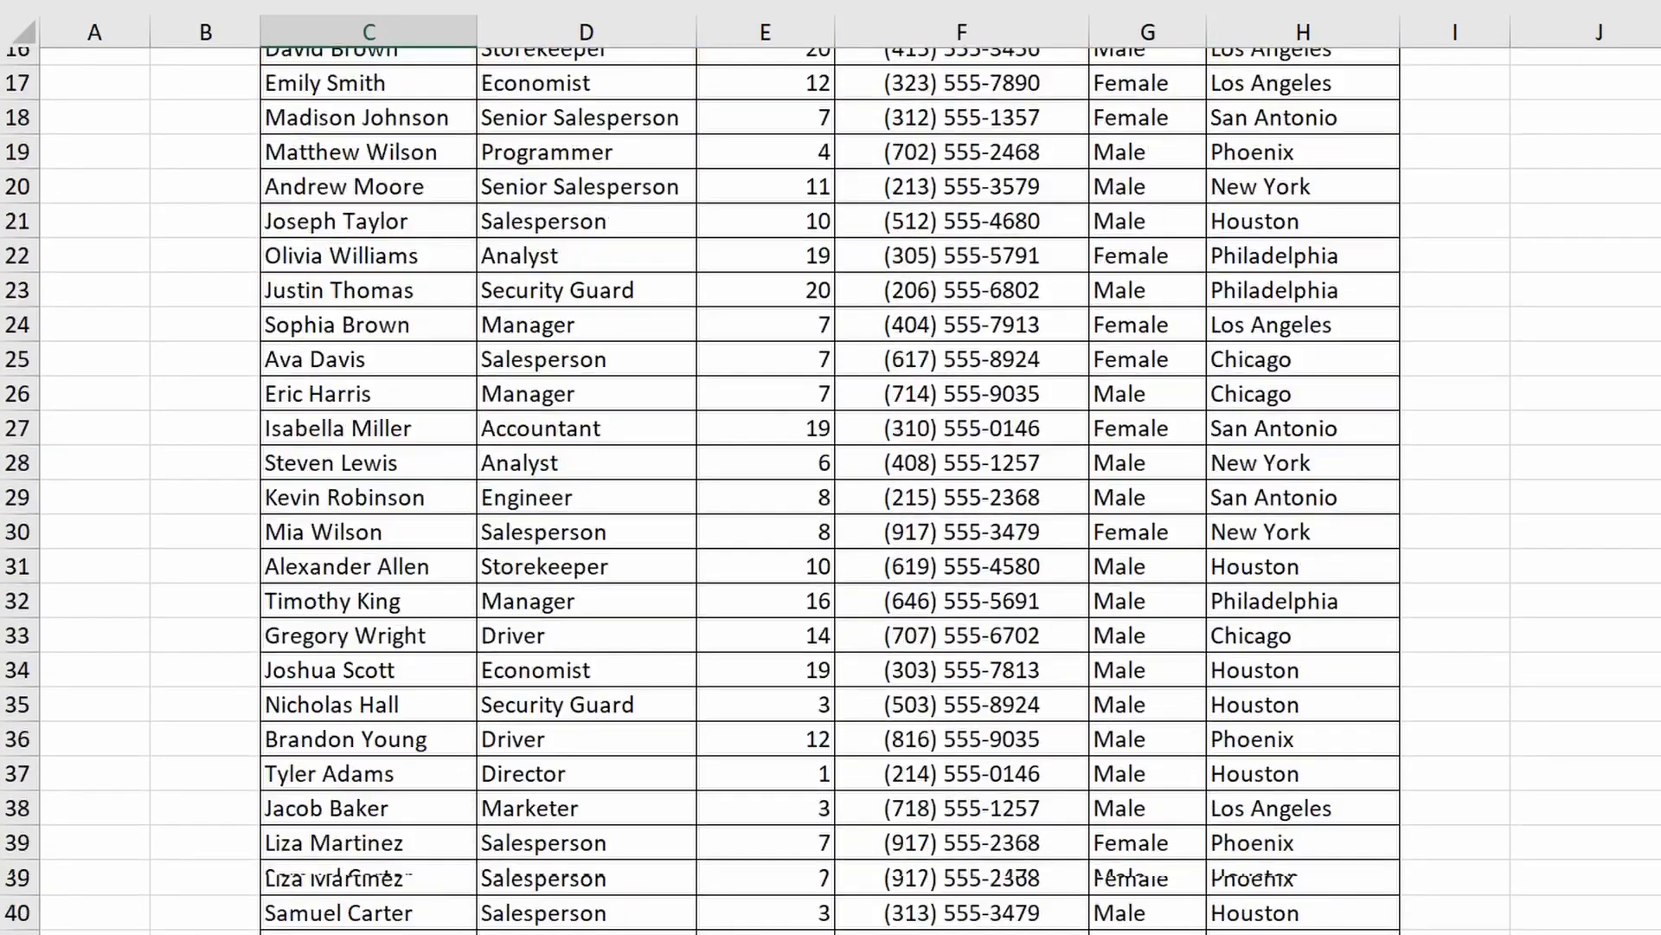
scroll(831, 489, up, 6)
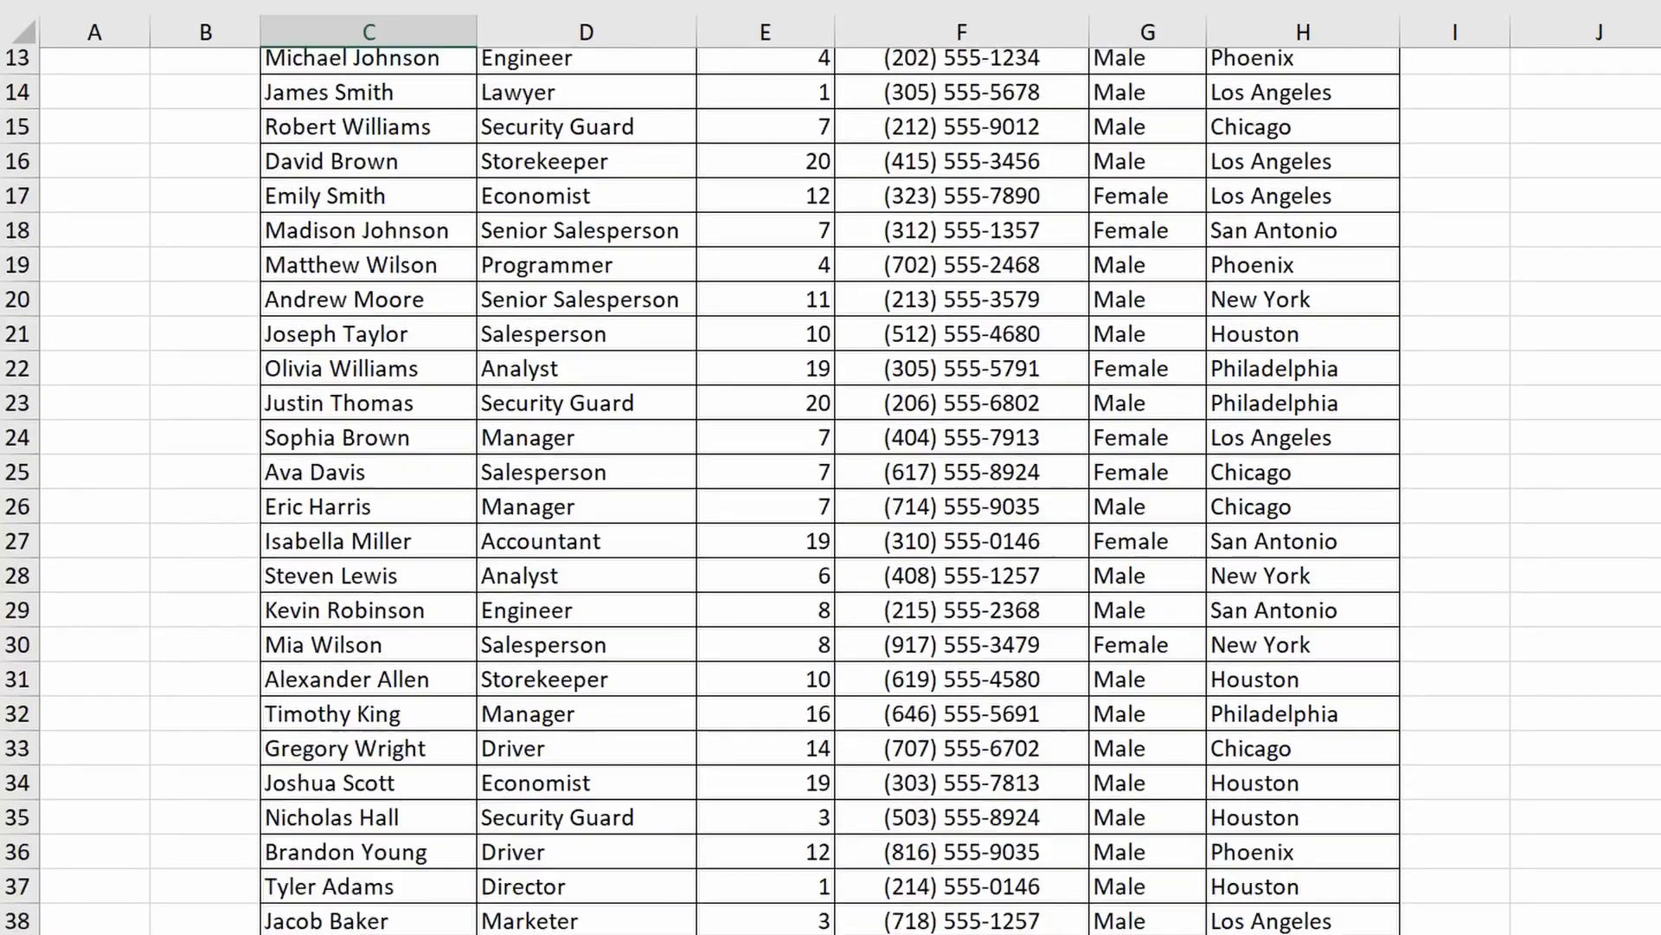
key(alt+w)
key(f)
key(f)
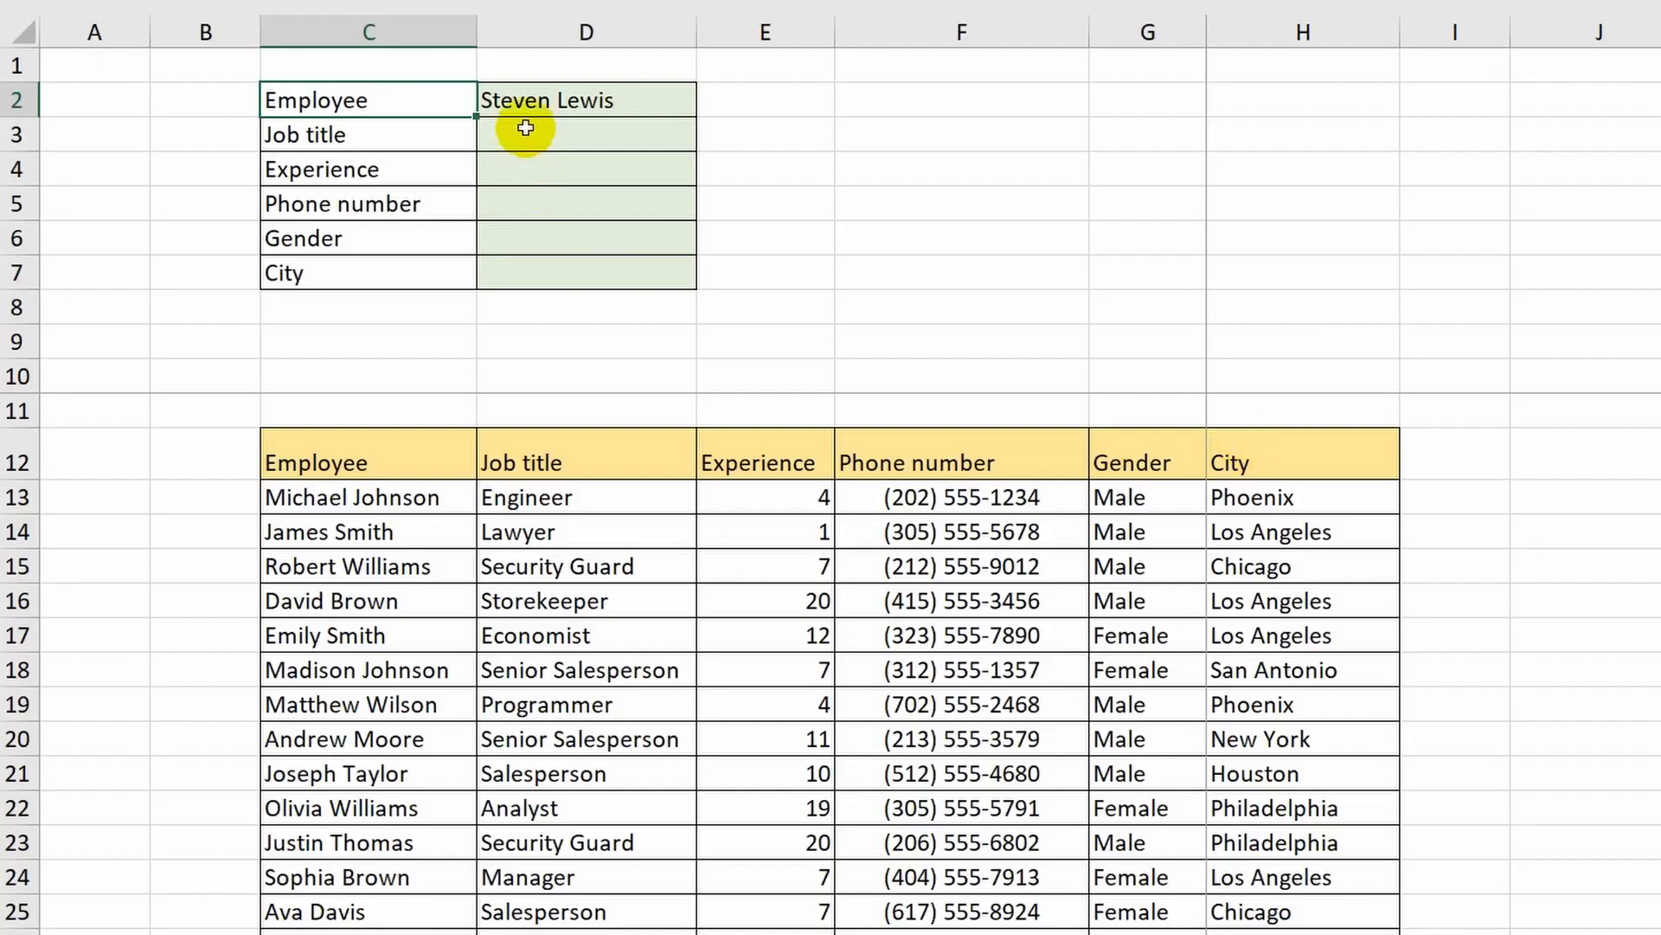
Step: Start a VLOOKUP formula across the Job title to City result cells, D3:D7, with D2 as the lookup value
drag(530, 124, 513, 274)
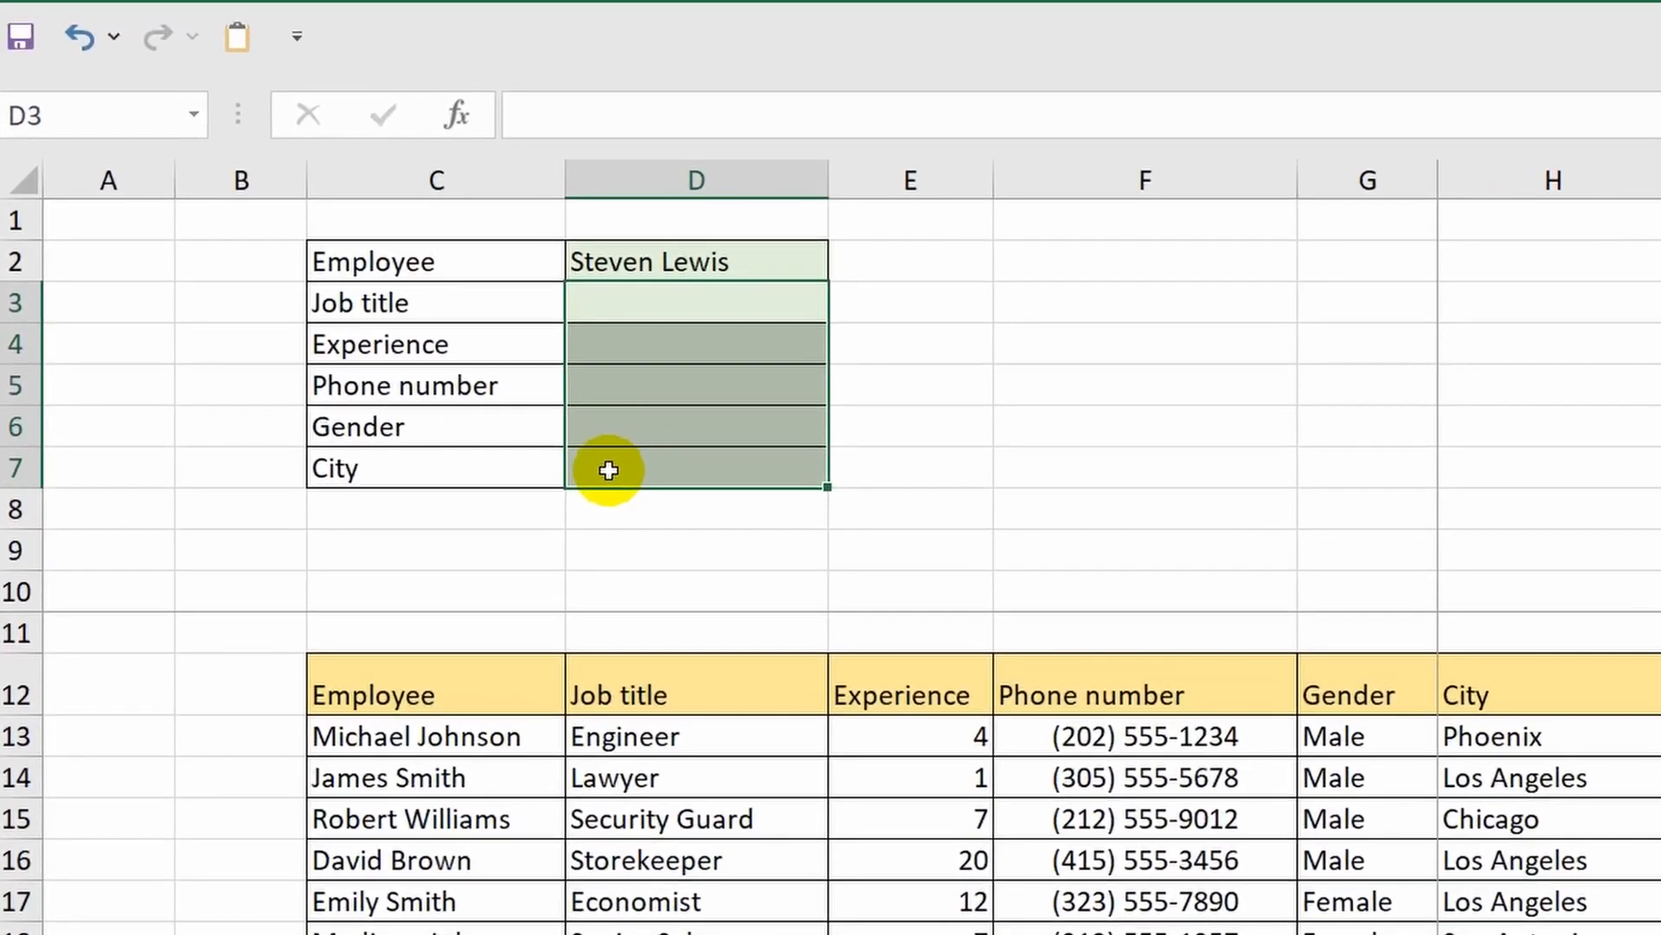
text(=)
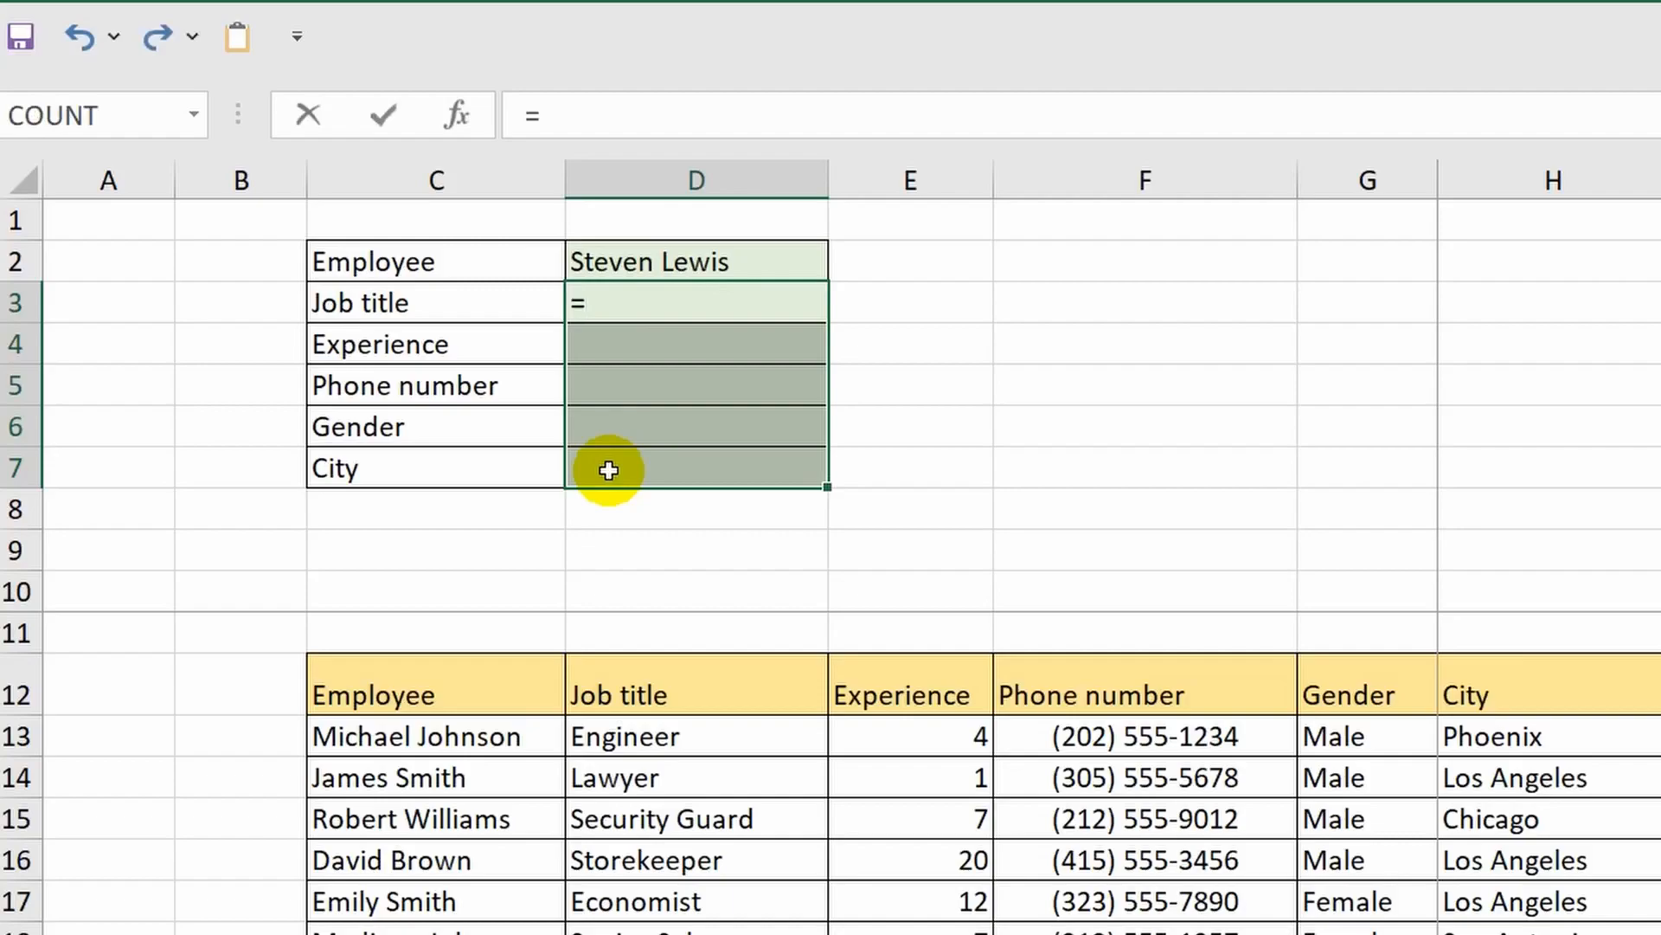
text(vl)
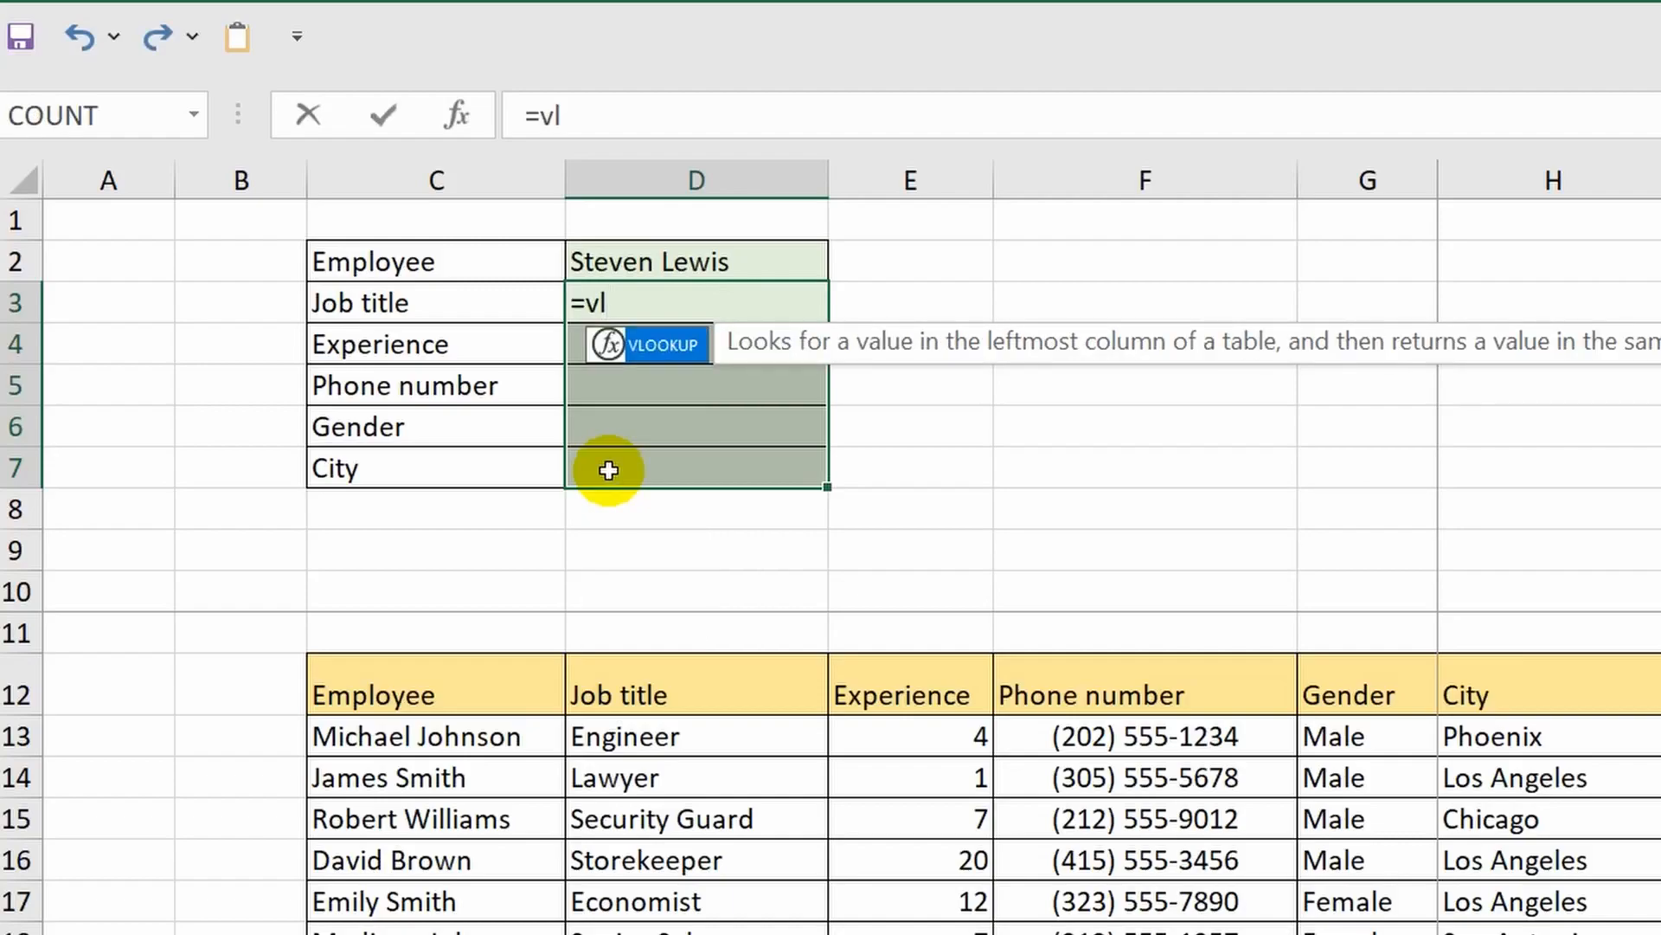
key(Tab)
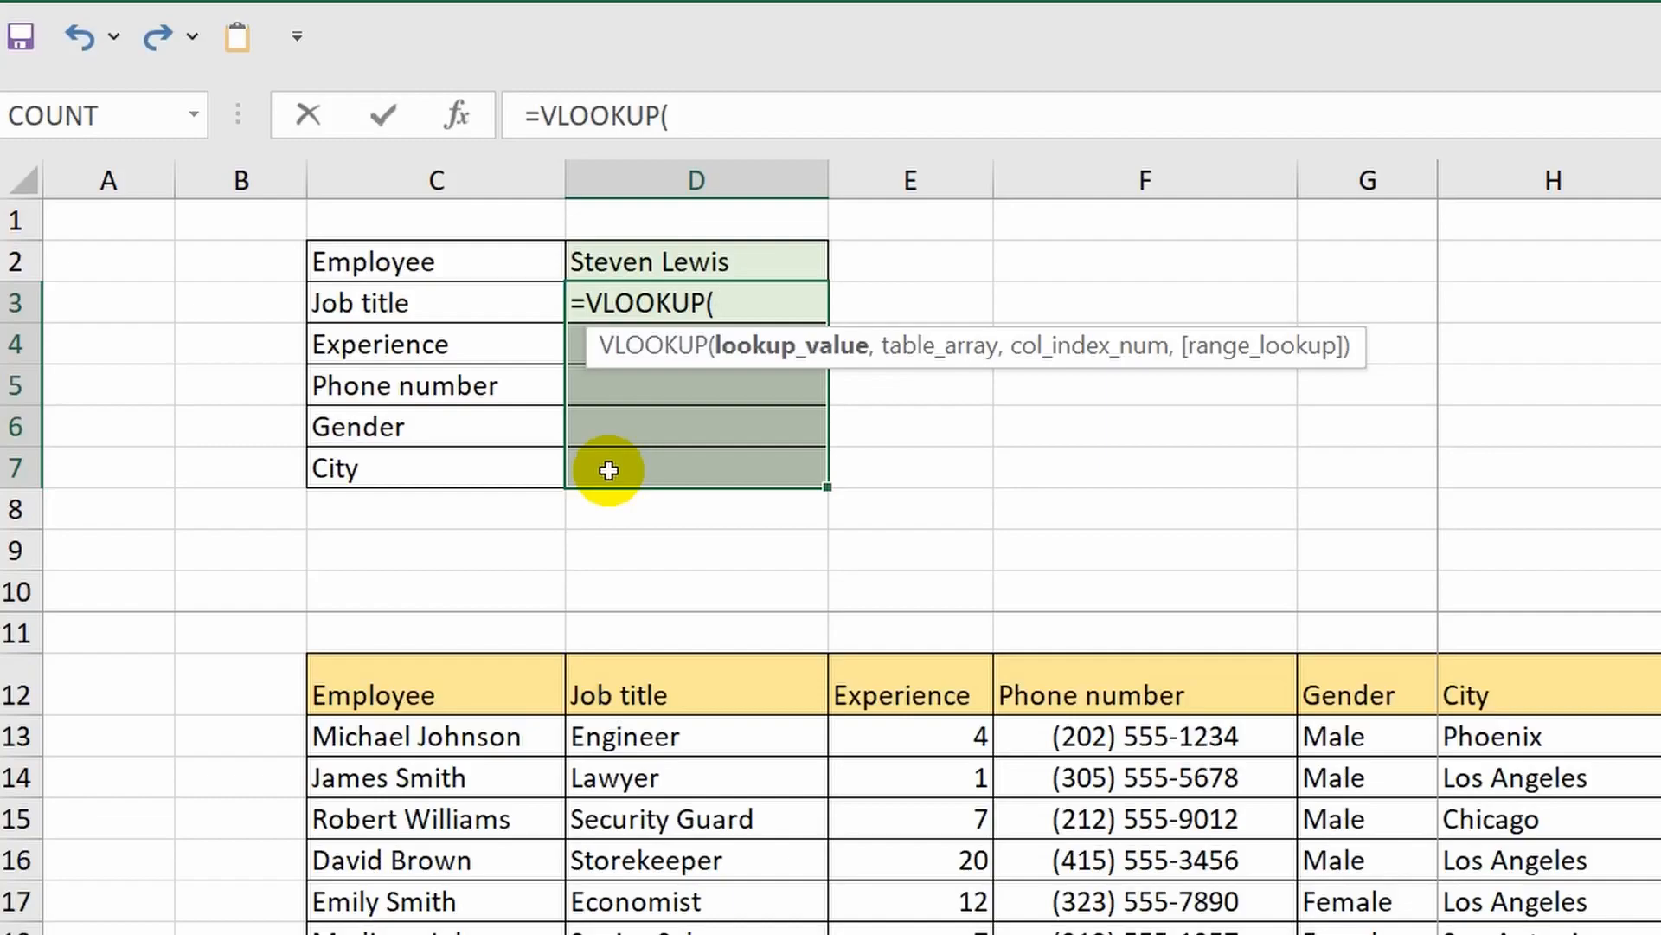
click(612, 259)
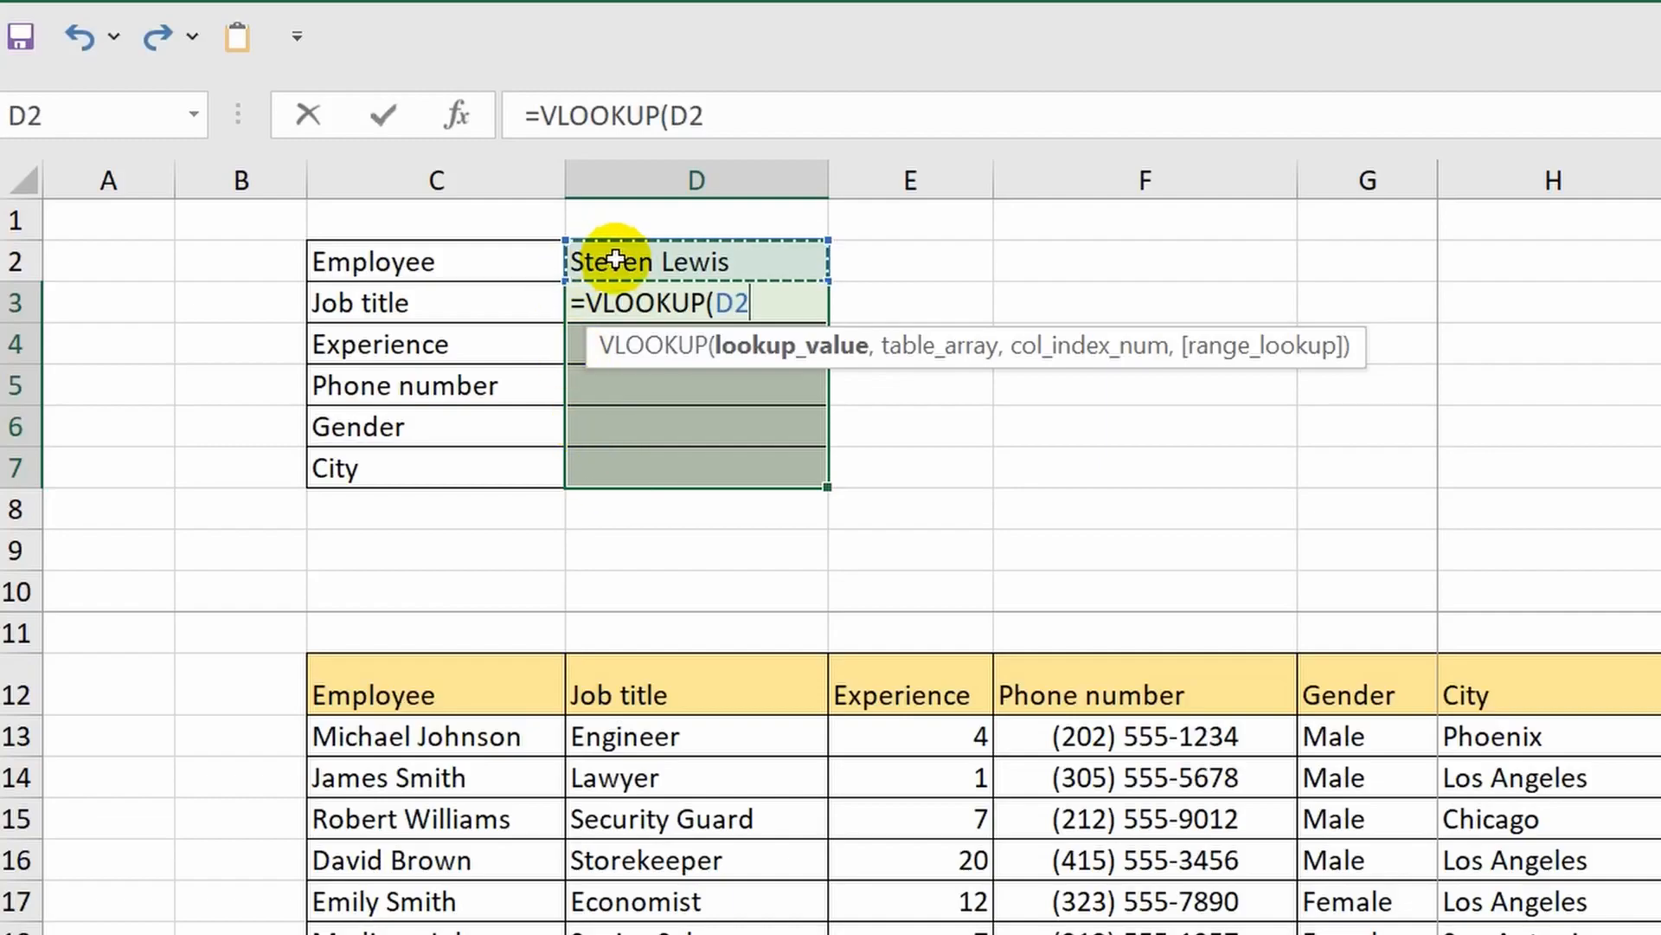
text(,)
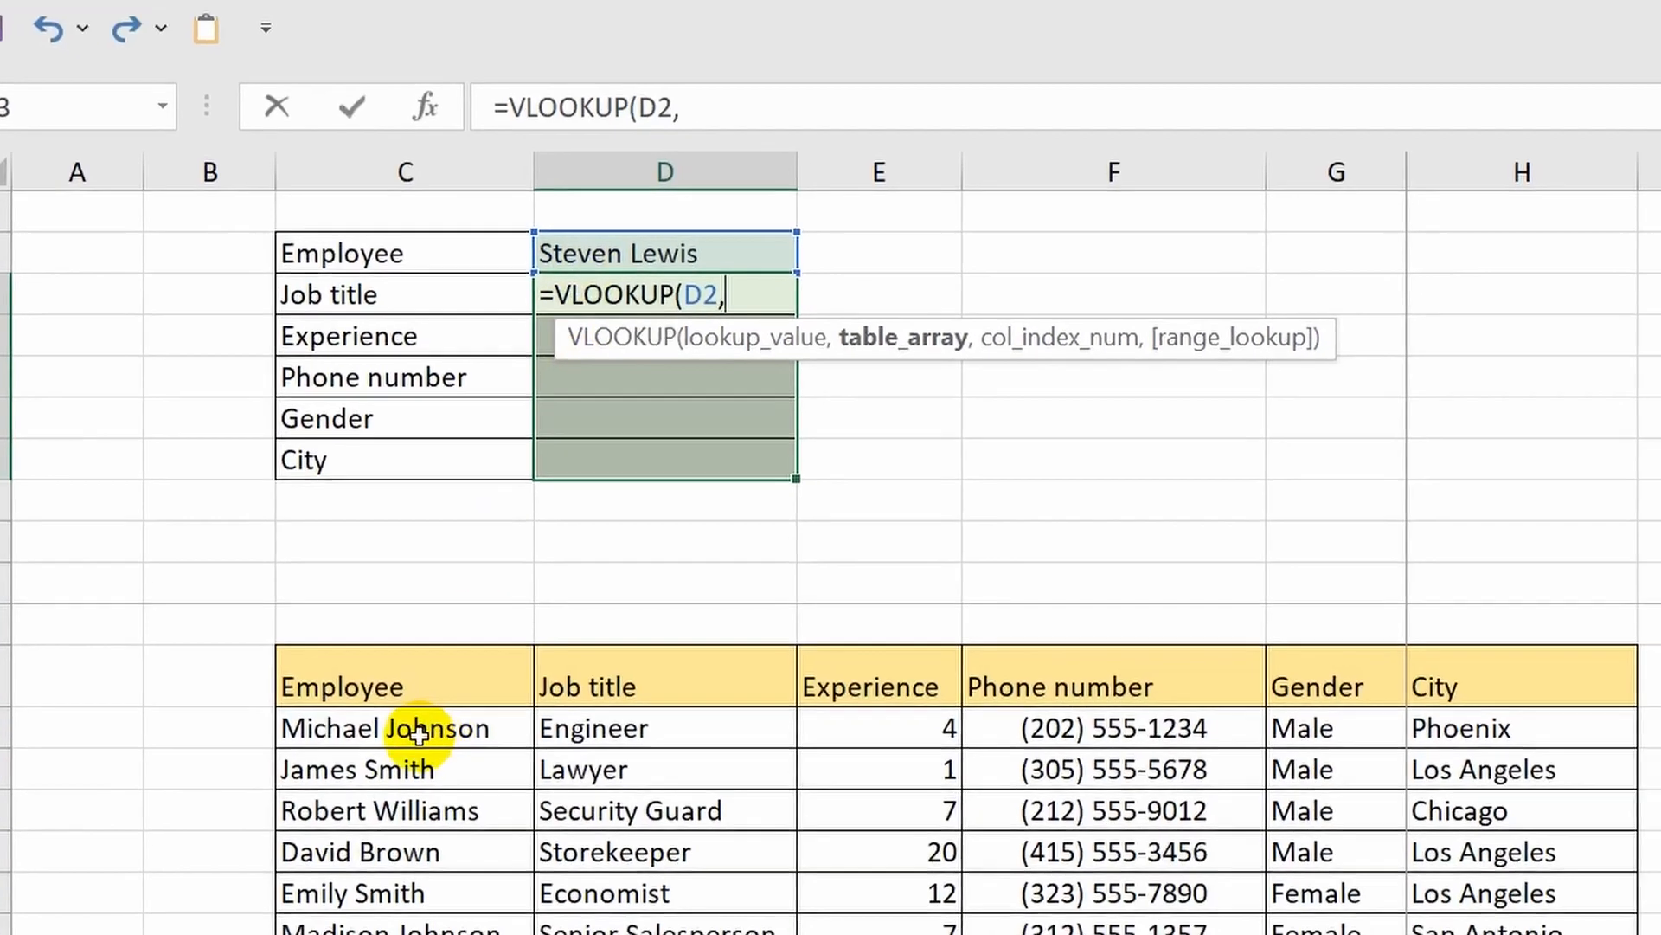
Step: Set the VLOOKUP's table array to all employee records below the headers, C13:H42
drag(419, 732, 1308, 730)
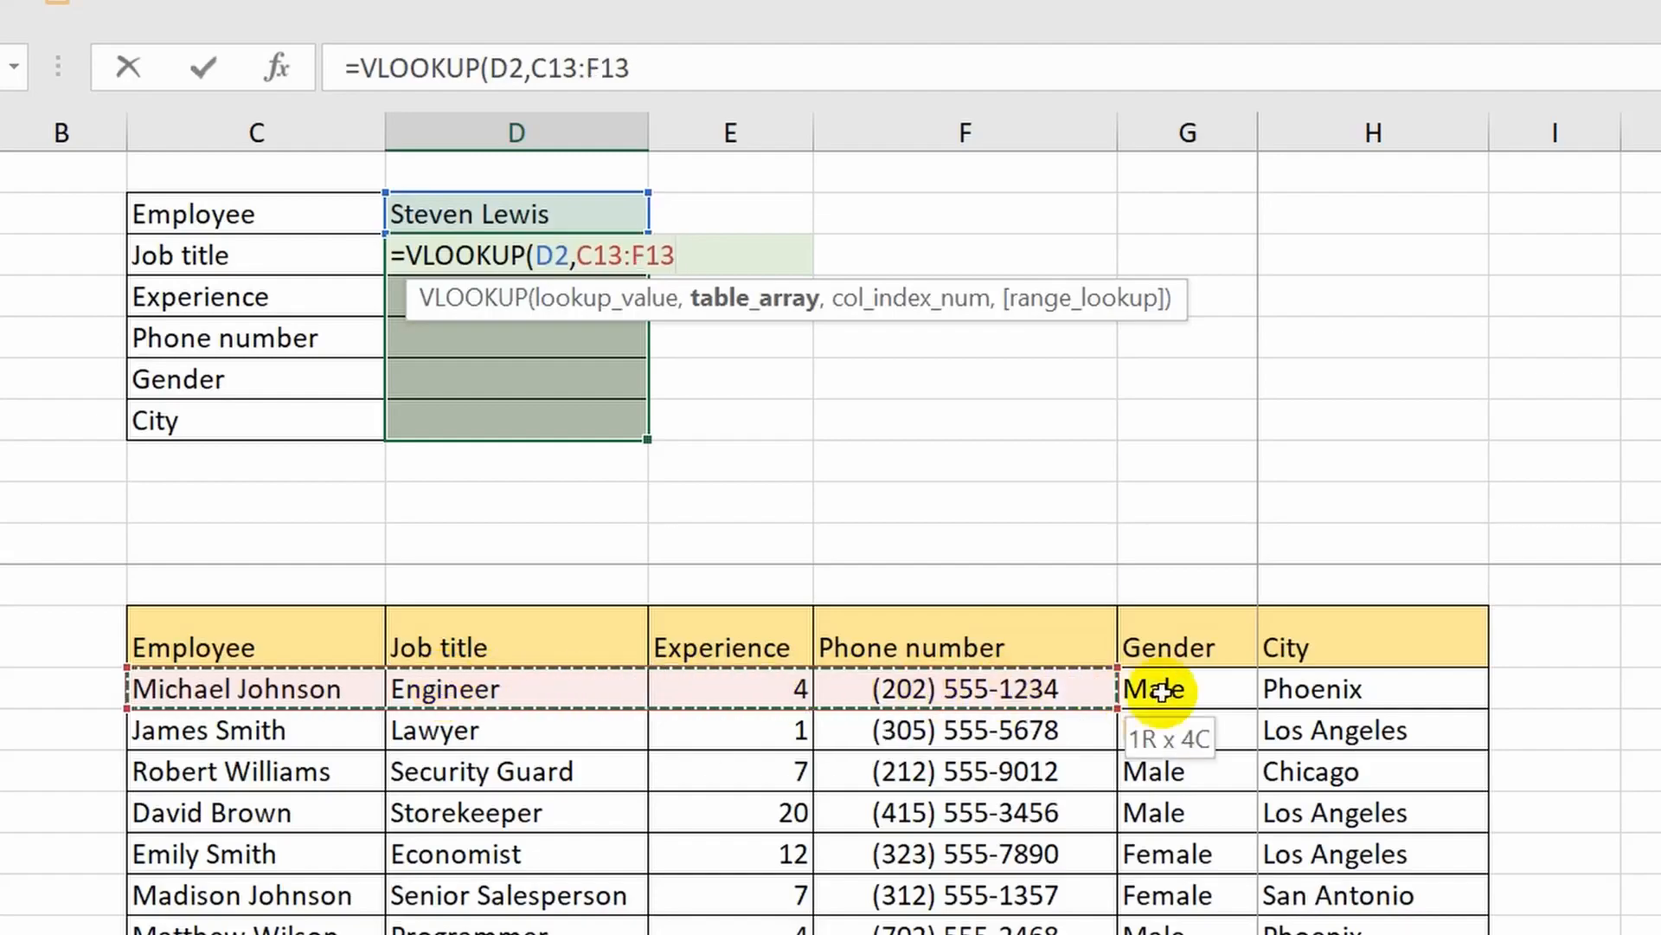
drag(1160, 691, 1288, 692)
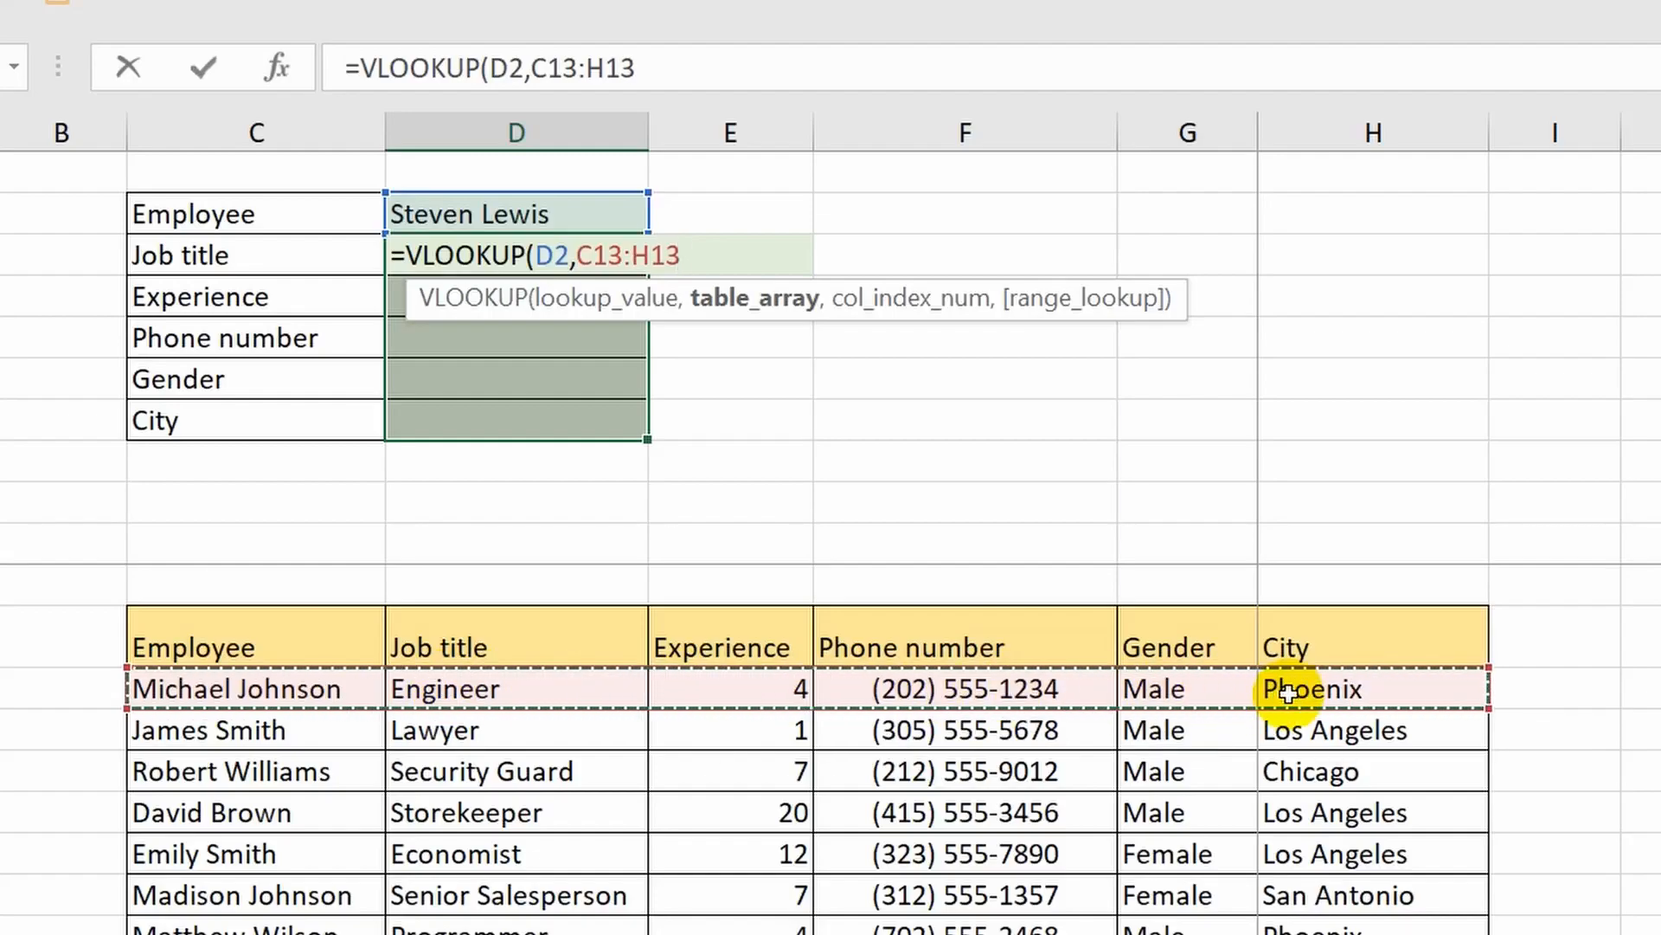
key(ctrl+shift+Down)
scroll(1263, 686, up, 7)
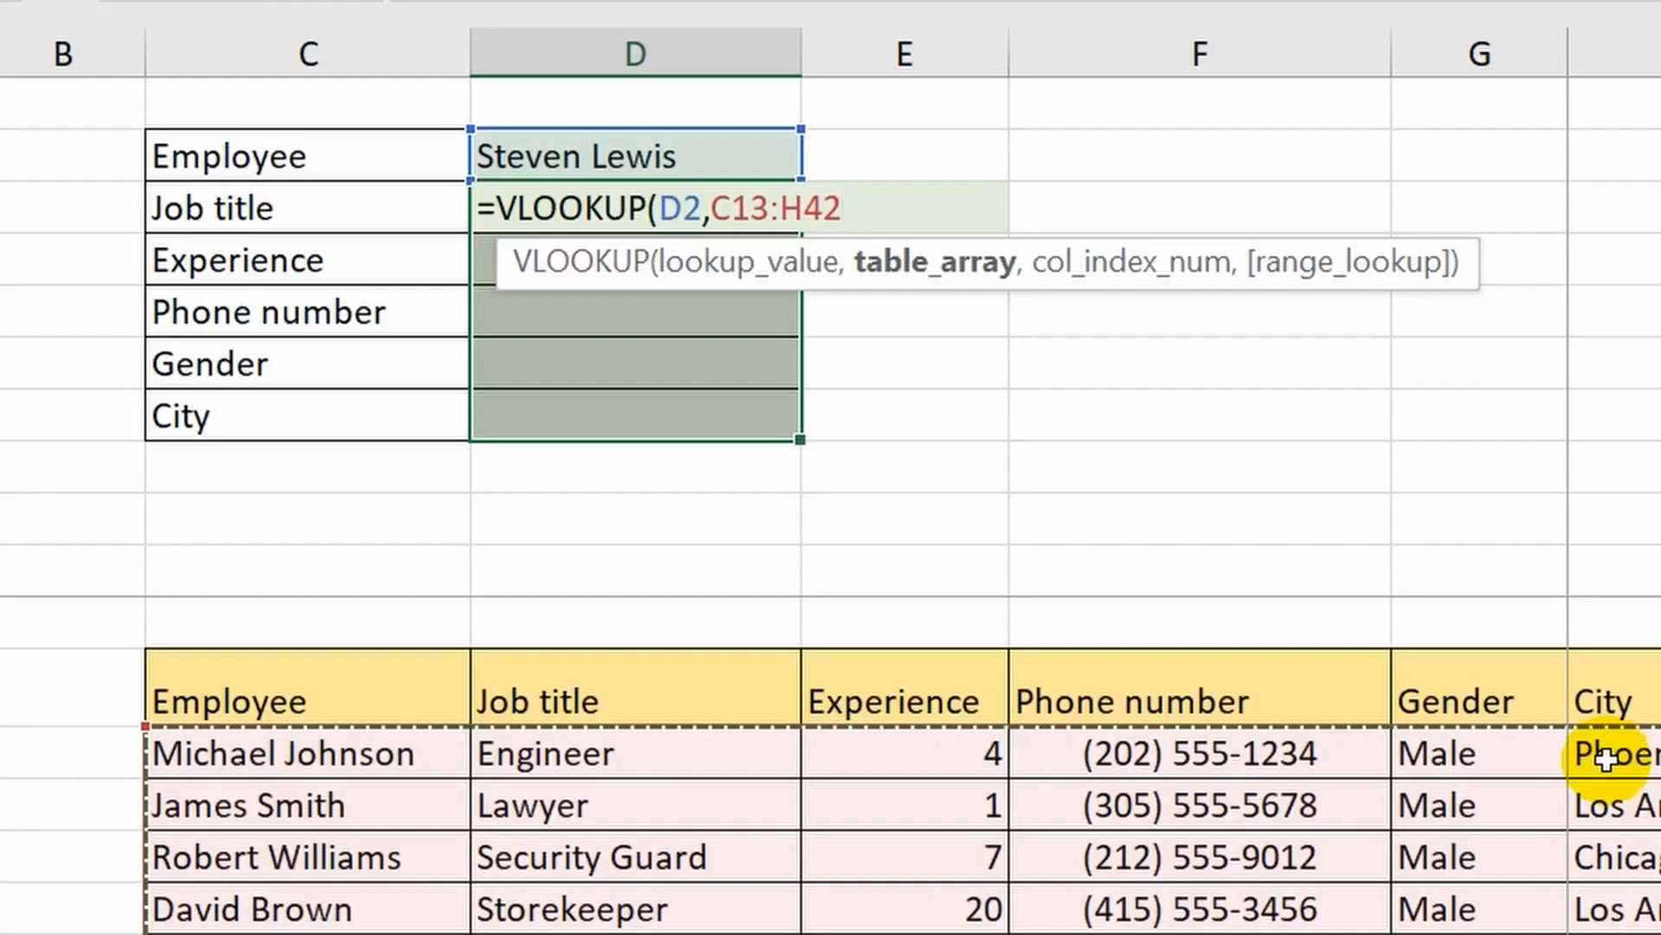
Step: Complete the VLOOKUP with column indexes {2;3;4;5;6} and exact match 0, and enter it as an array formula in D3:D7
text(,{)
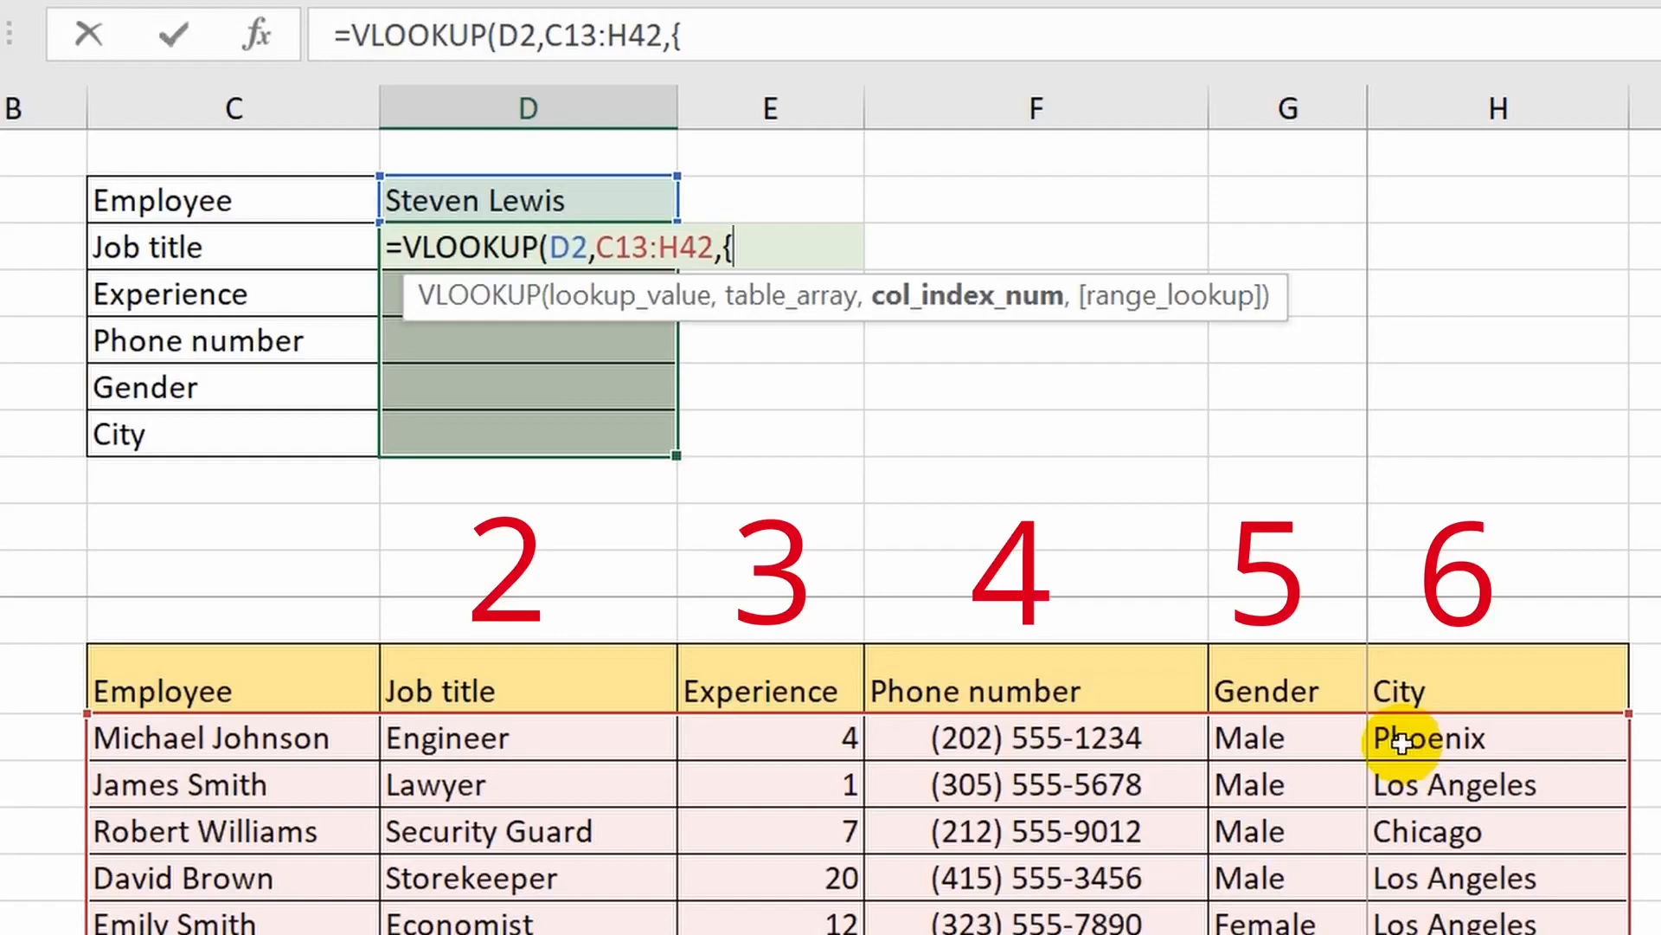
text(2;3;4;5)
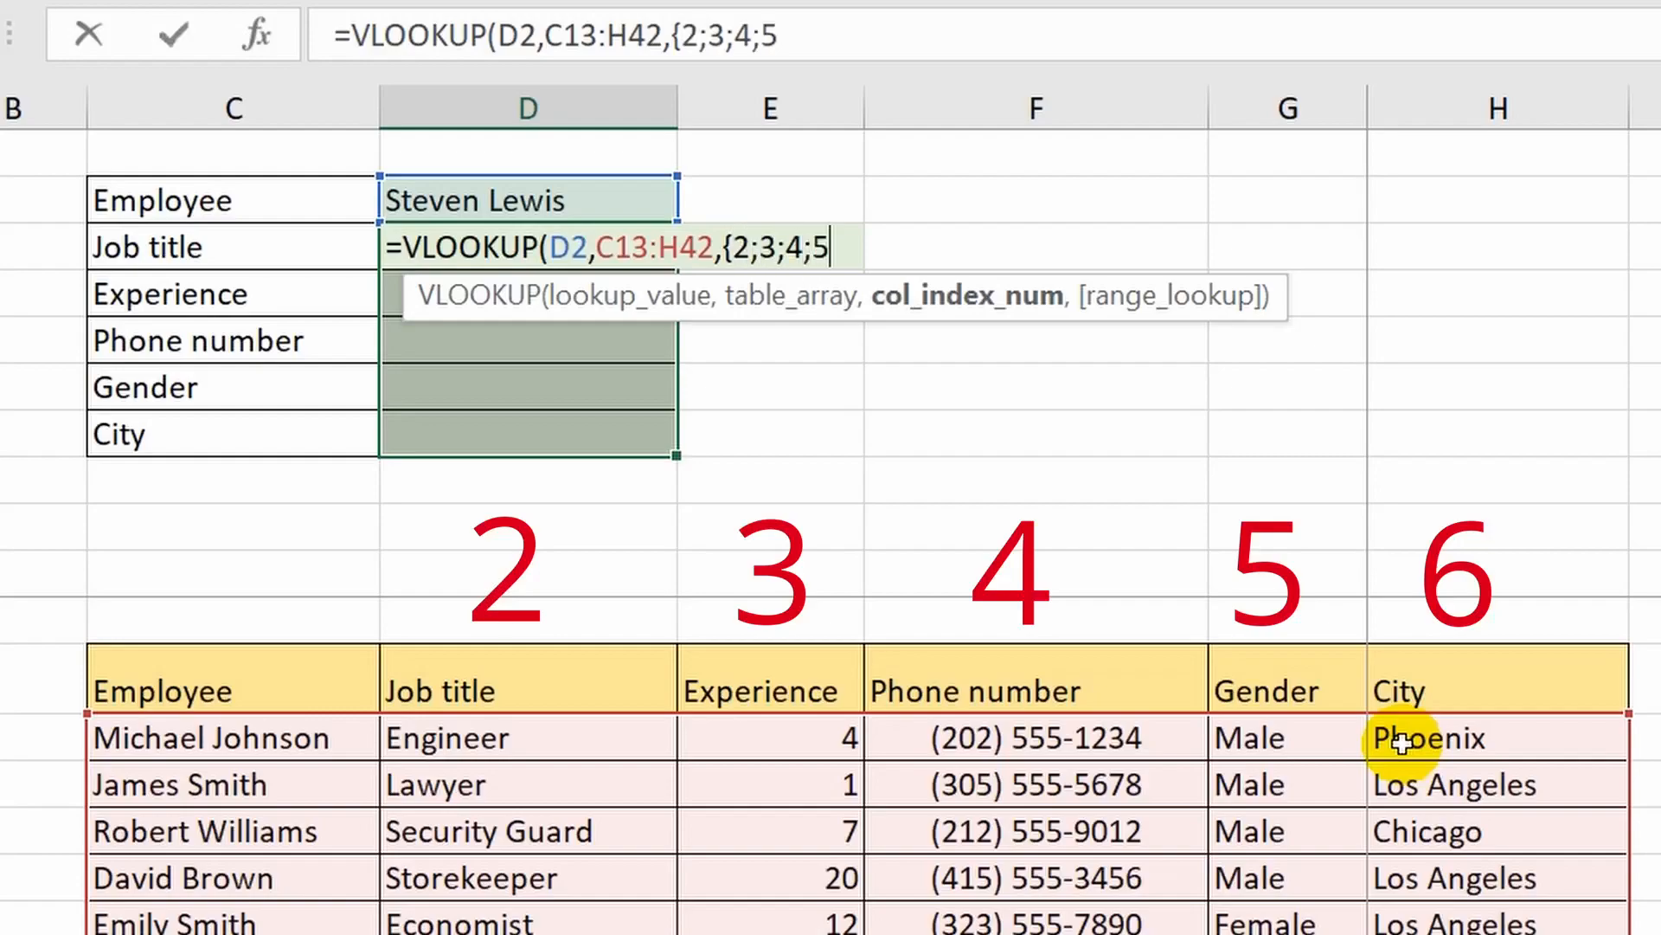
text(;6})
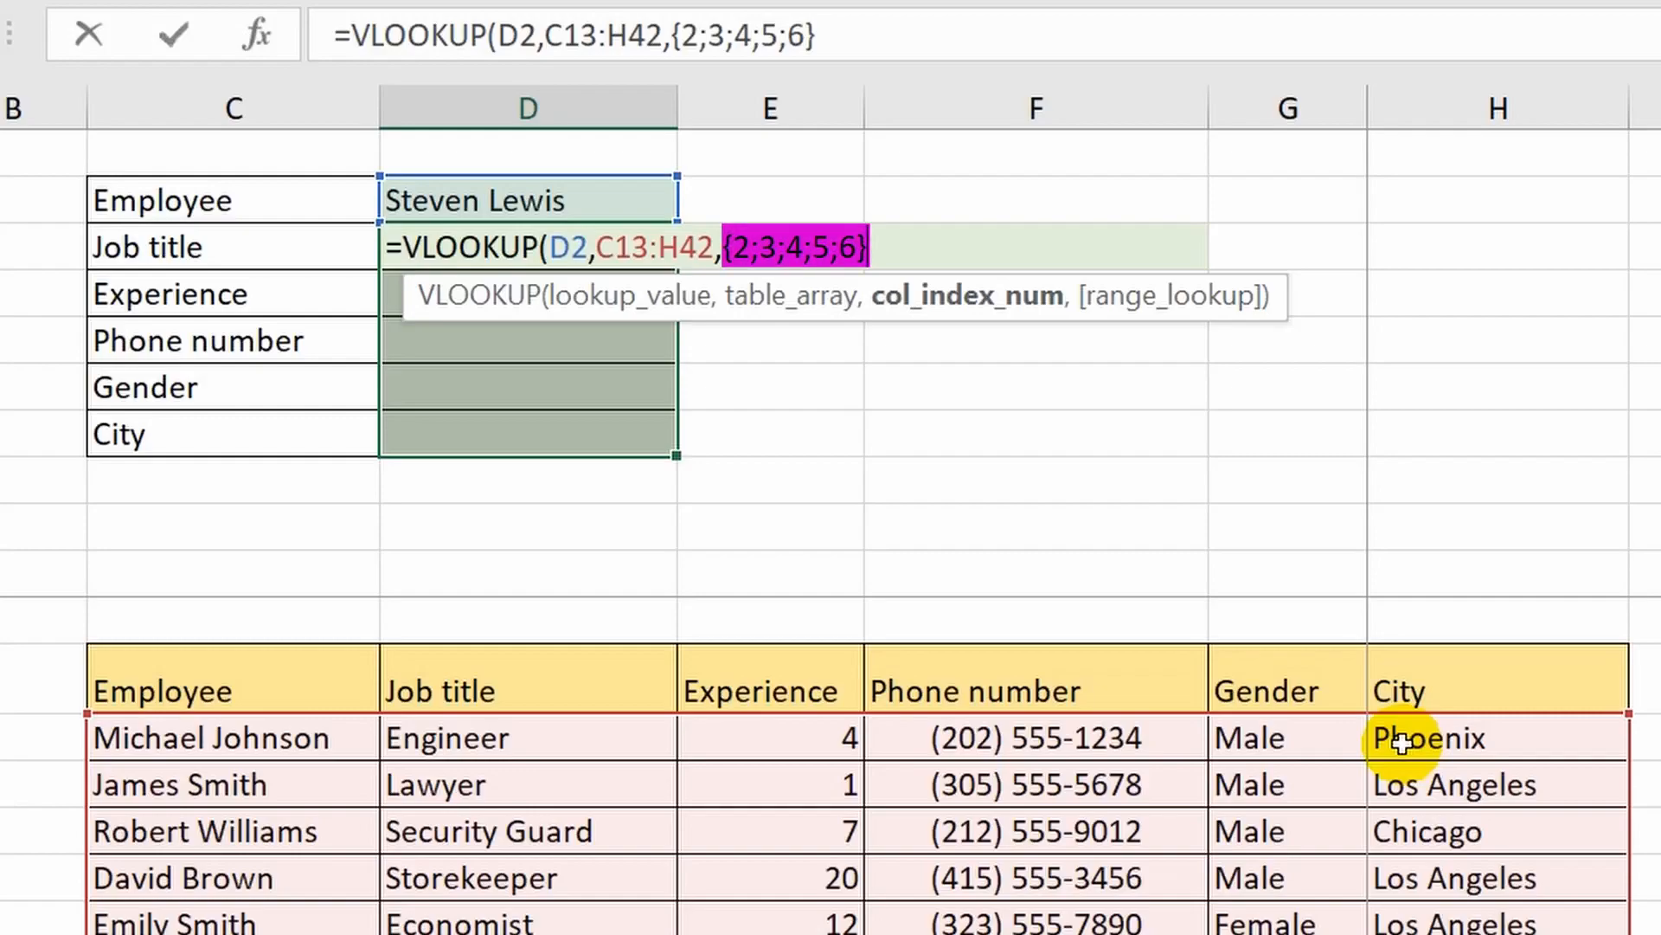
text(,)
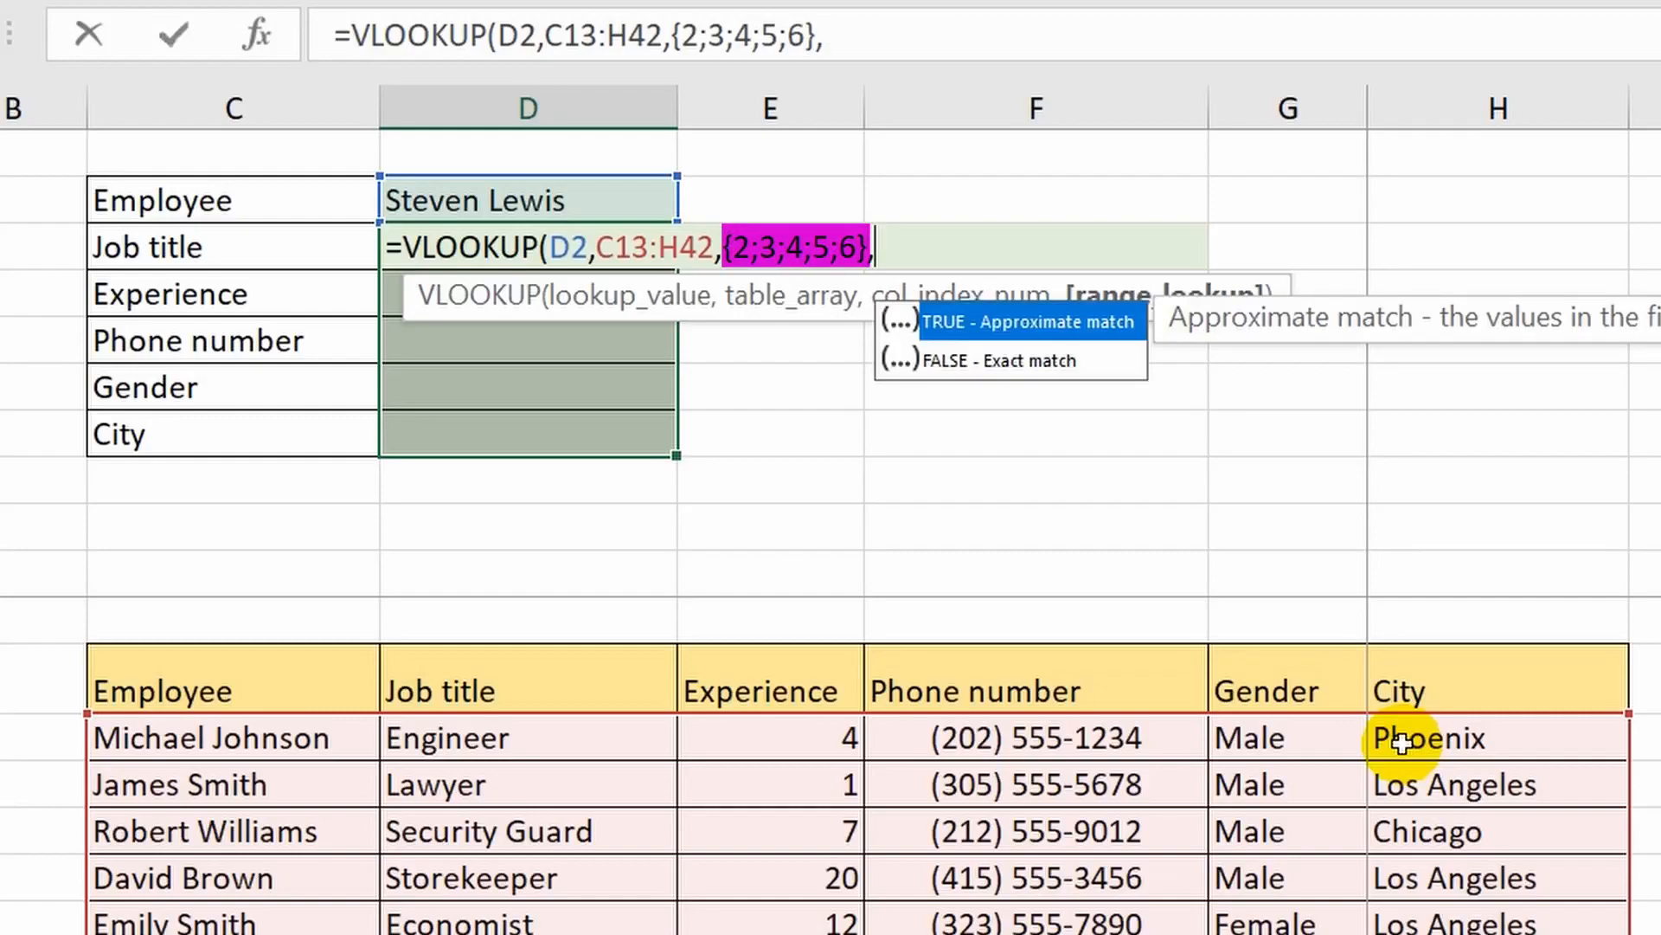
text(0)
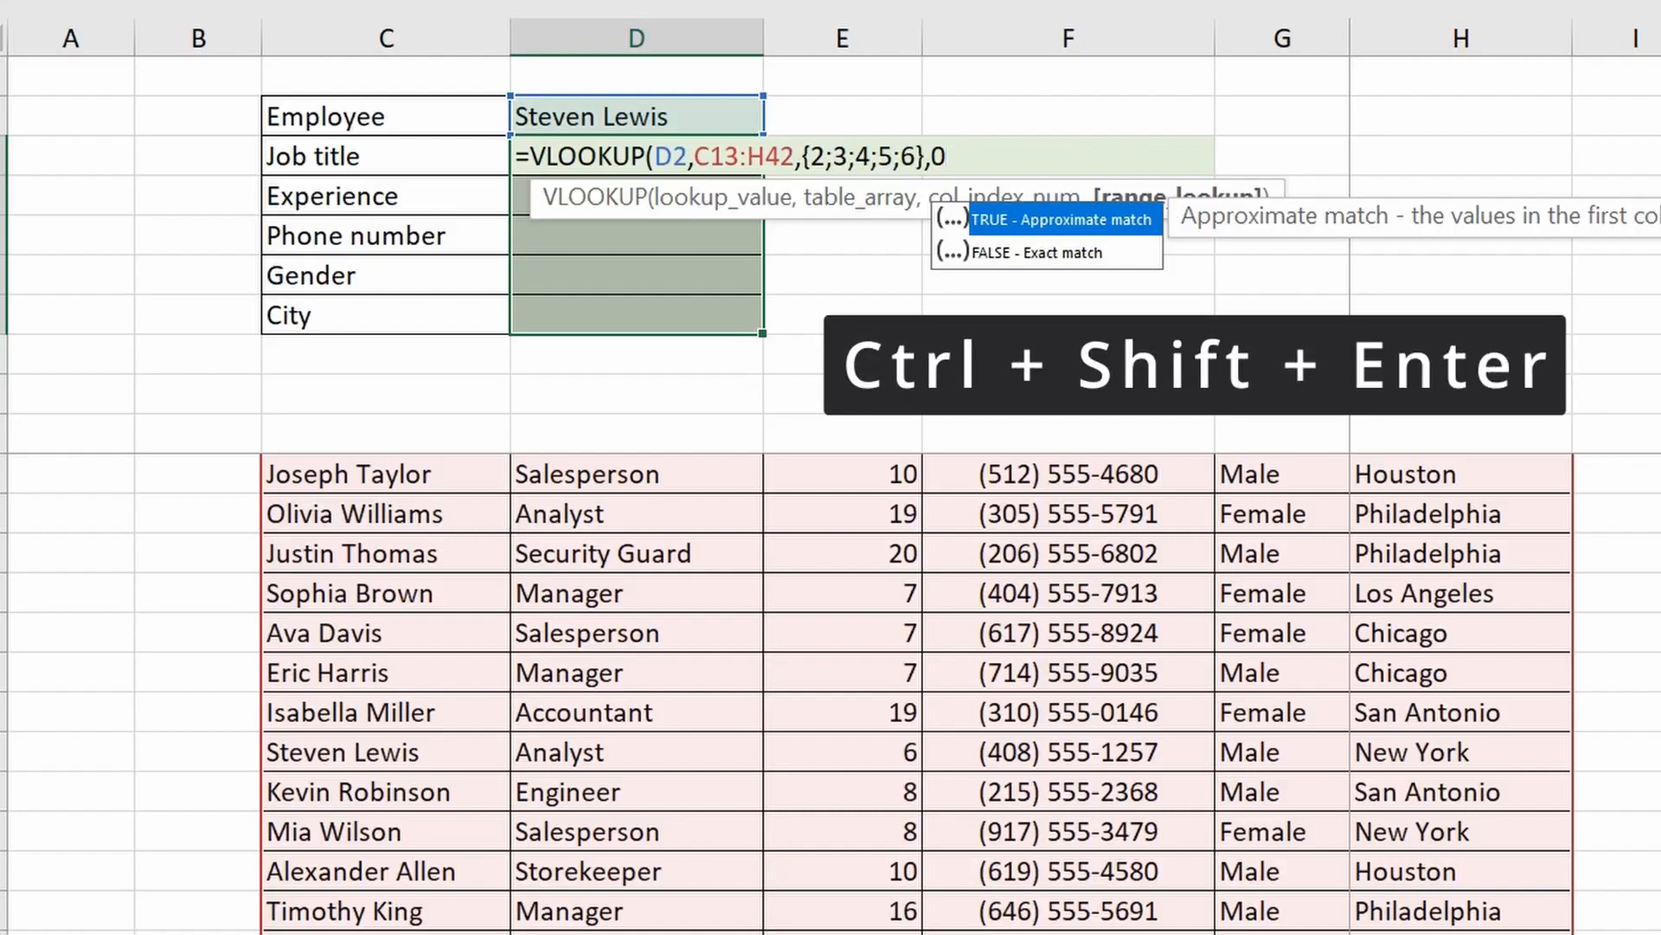
key(ctrl+shift+Return)
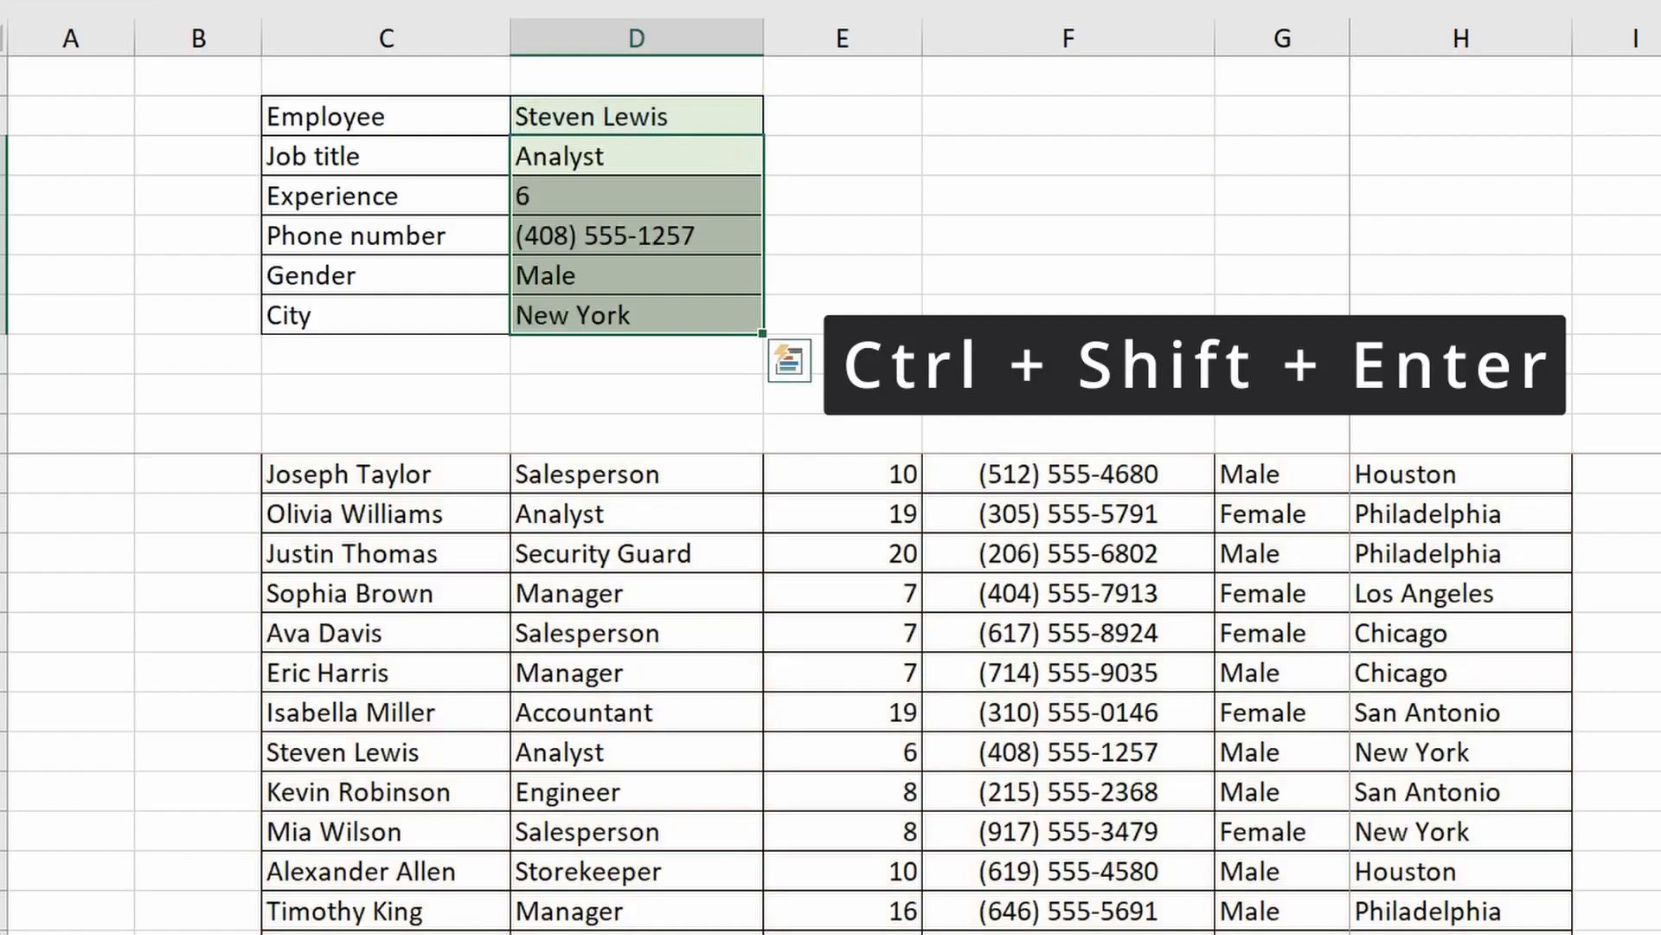
click(1550, 459)
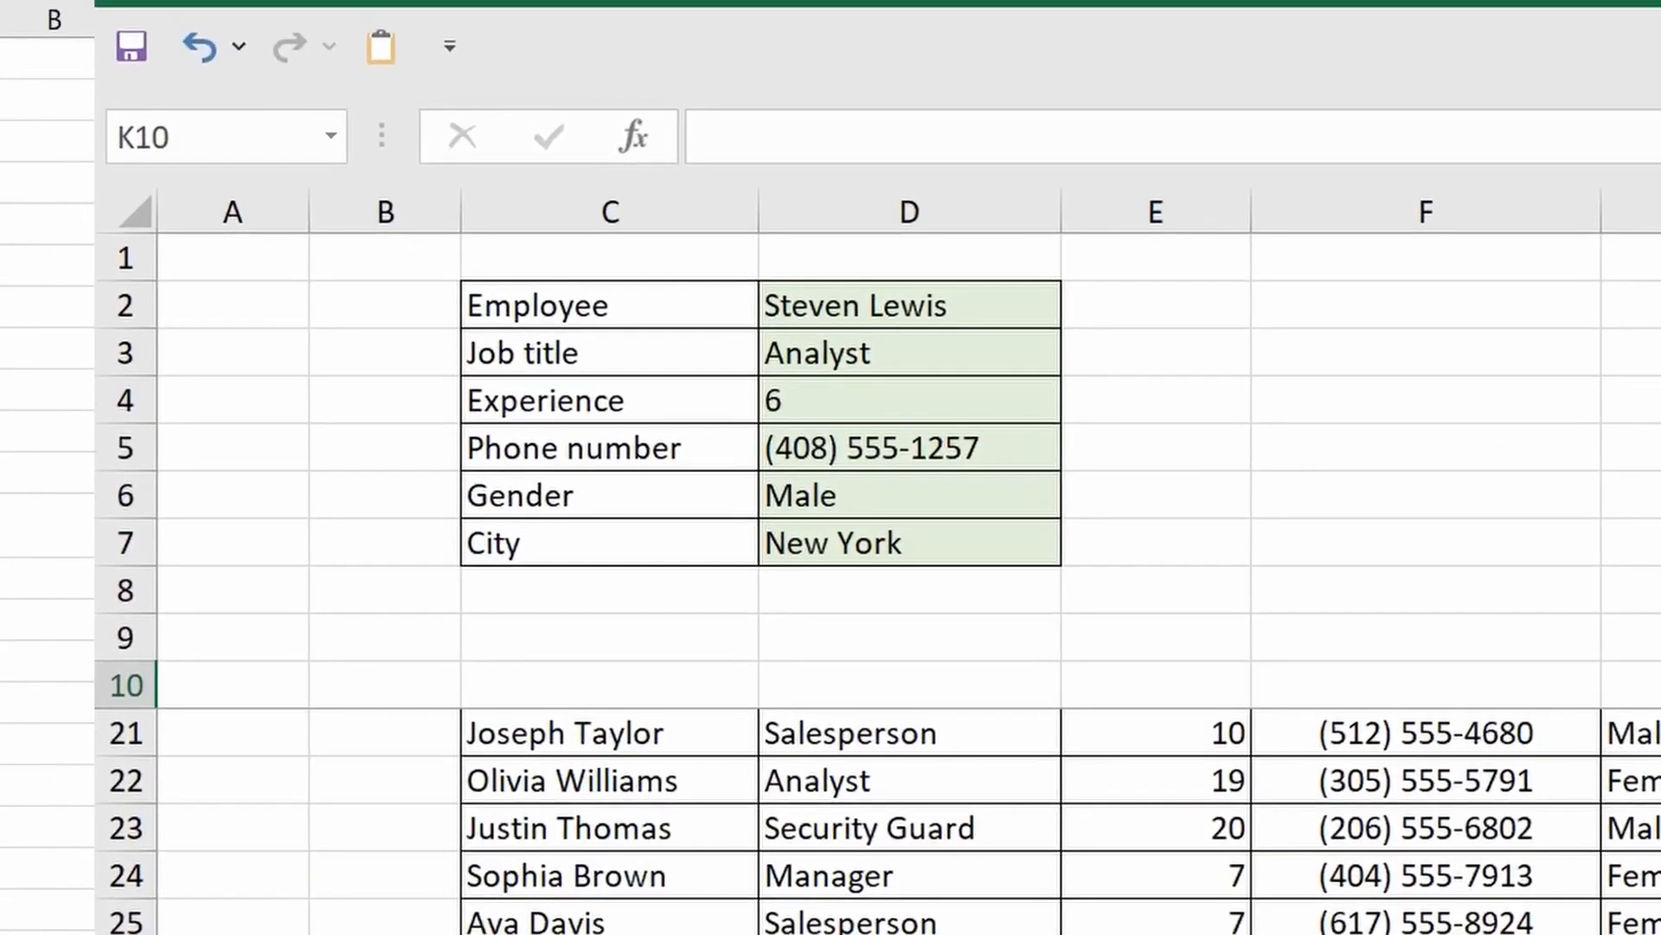
Step: Examine the shared array formula behind each result cell from Job title to City, D3:D7
scroll(852, 779, up, 4)
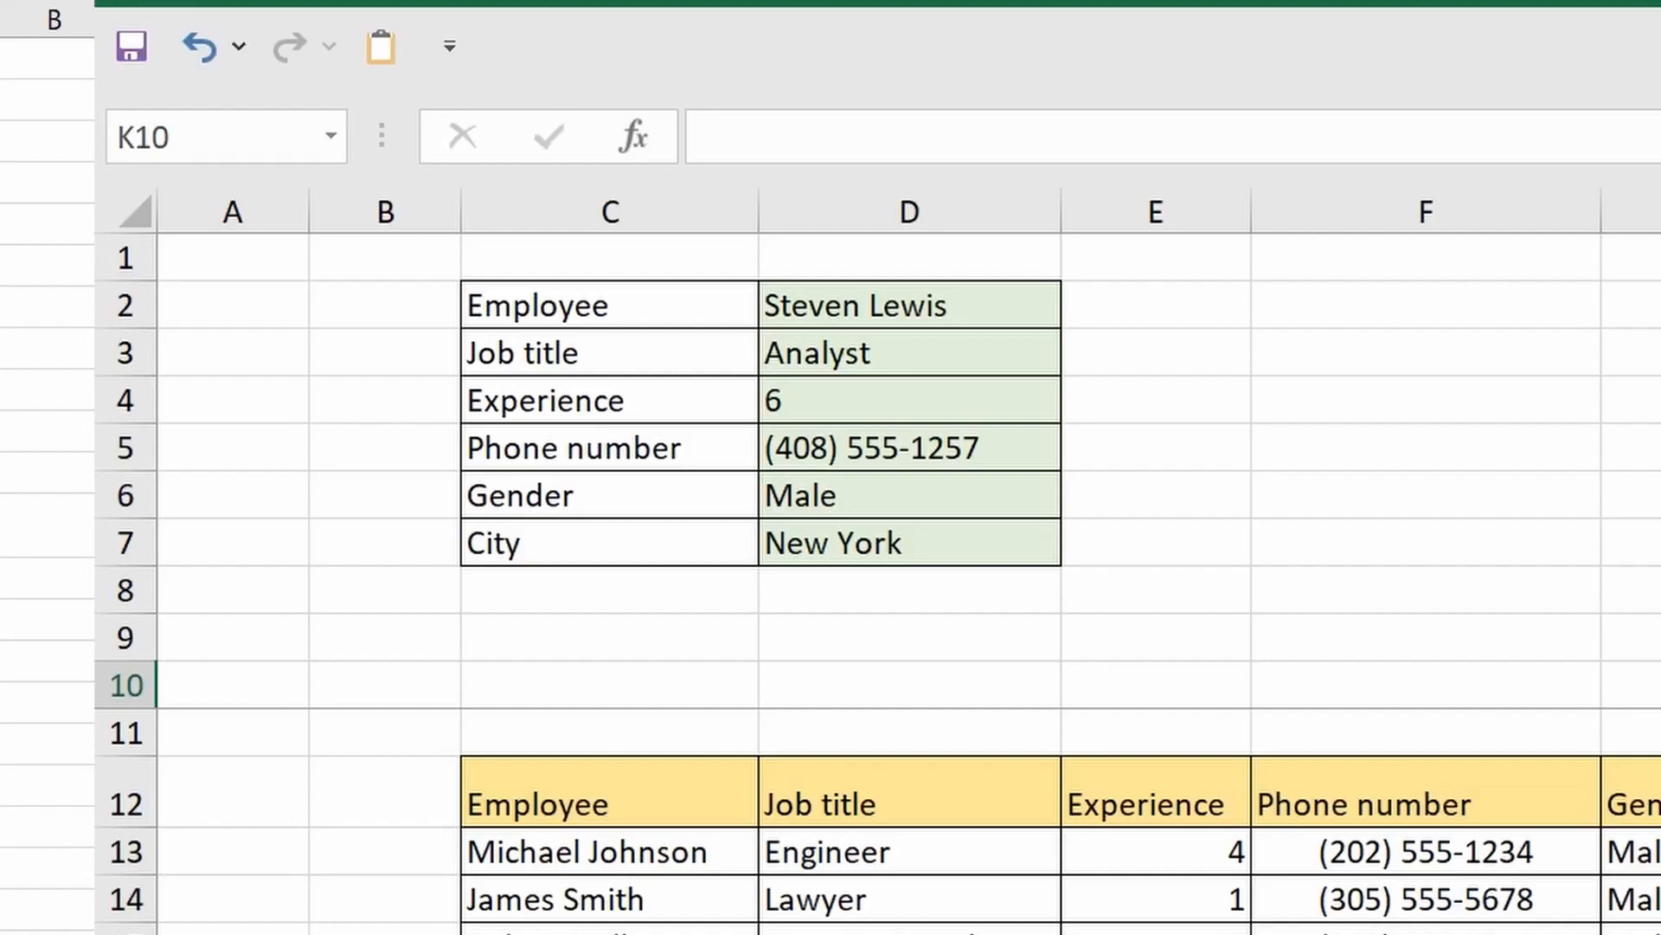
click(891, 360)
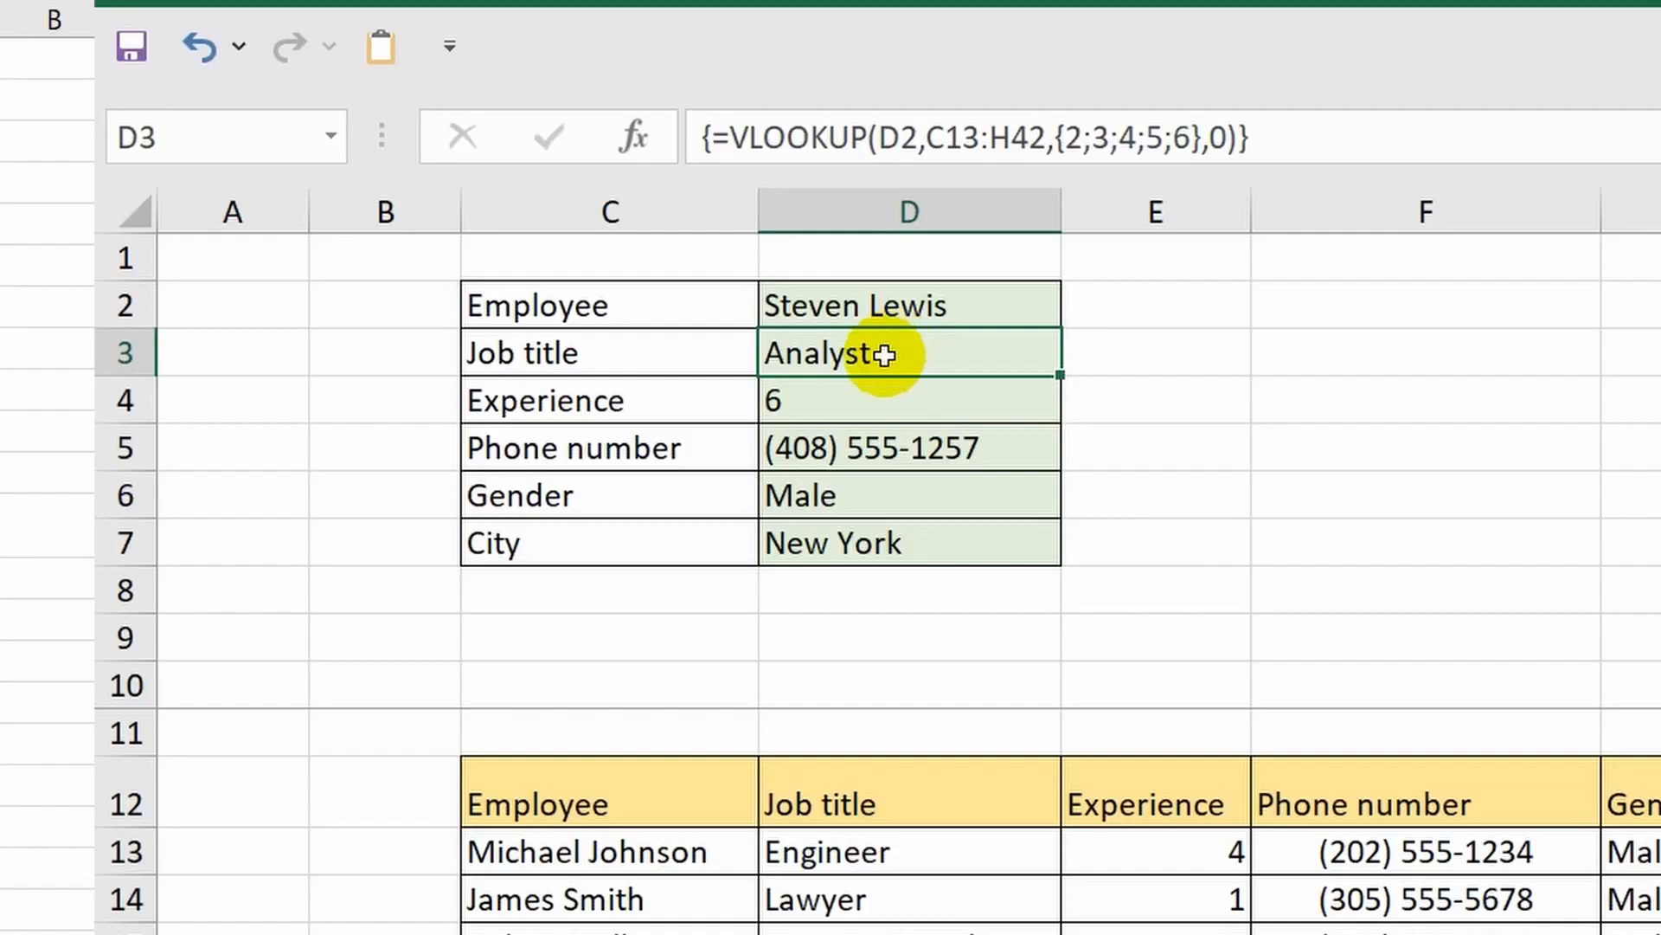
click(874, 400)
click(888, 456)
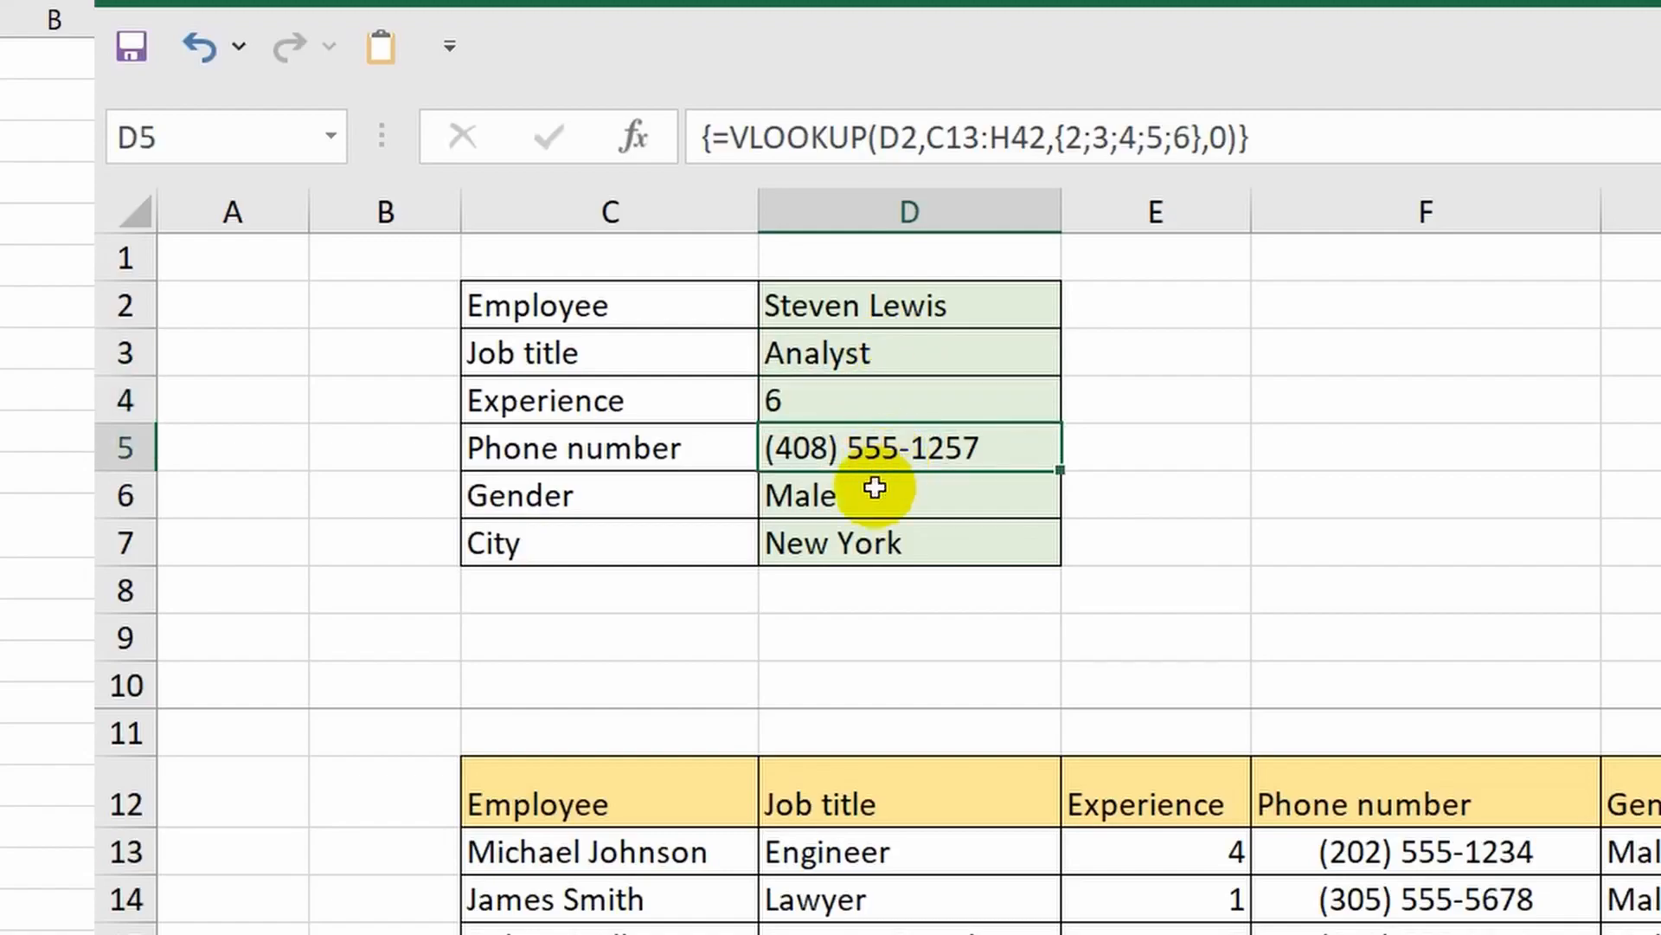
click(868, 493)
click(894, 553)
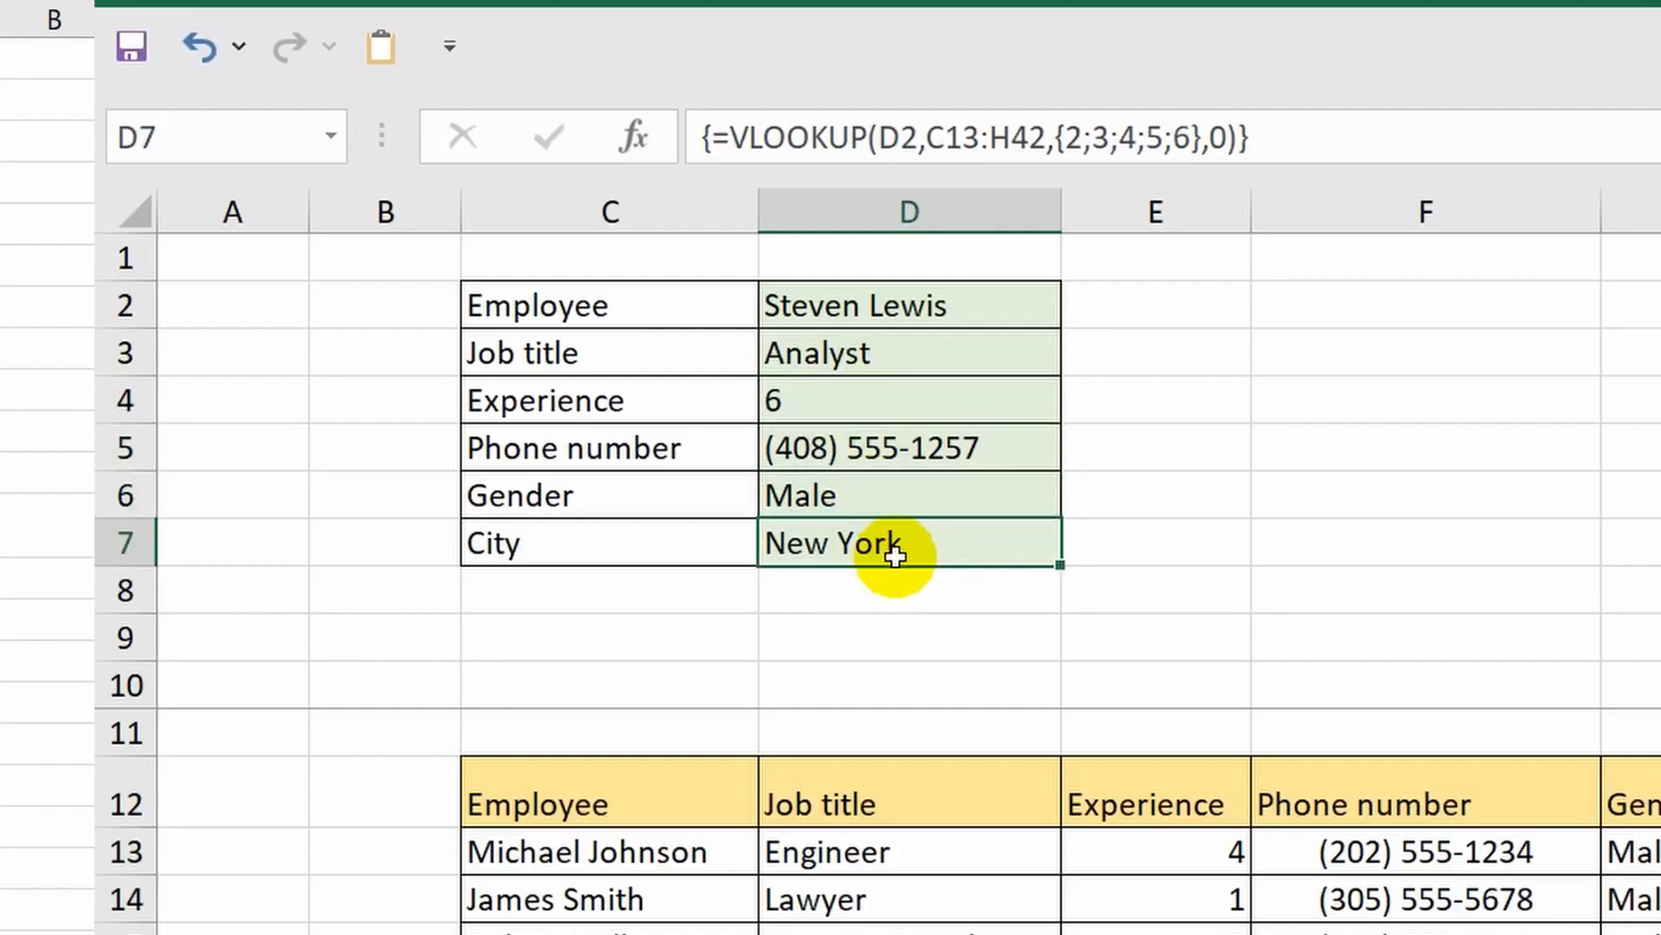
Step: Test the lookup by choosing several different employees one after another from the list in D2, and check the formula in D3
click(898, 304)
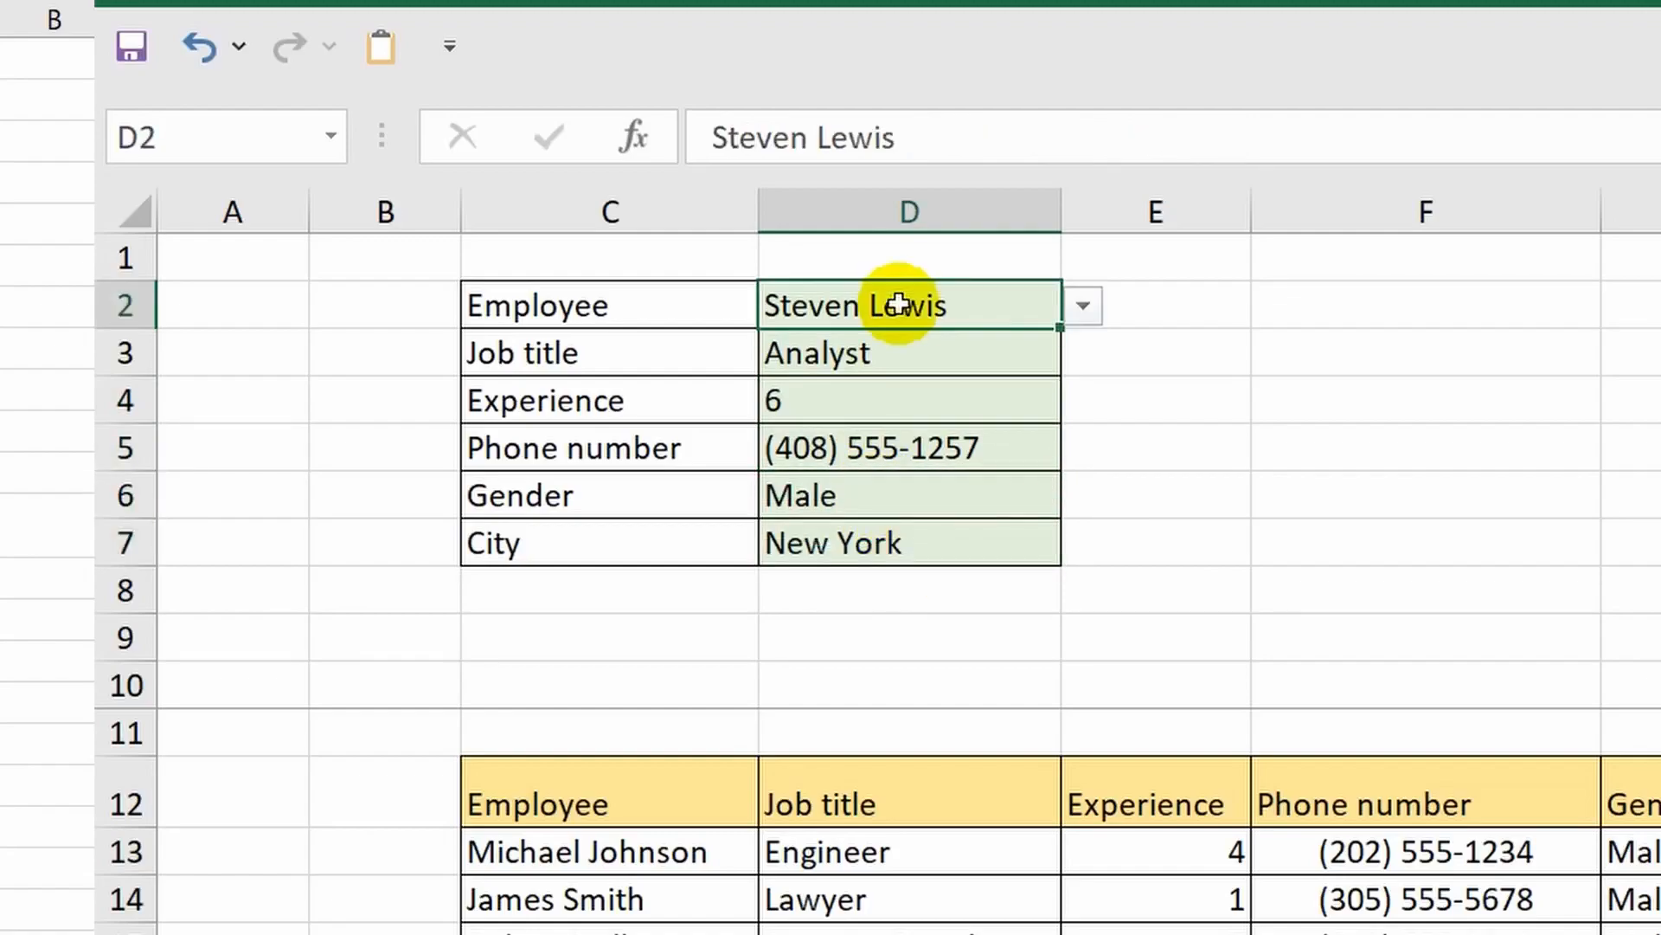
click(1084, 310)
click(889, 473)
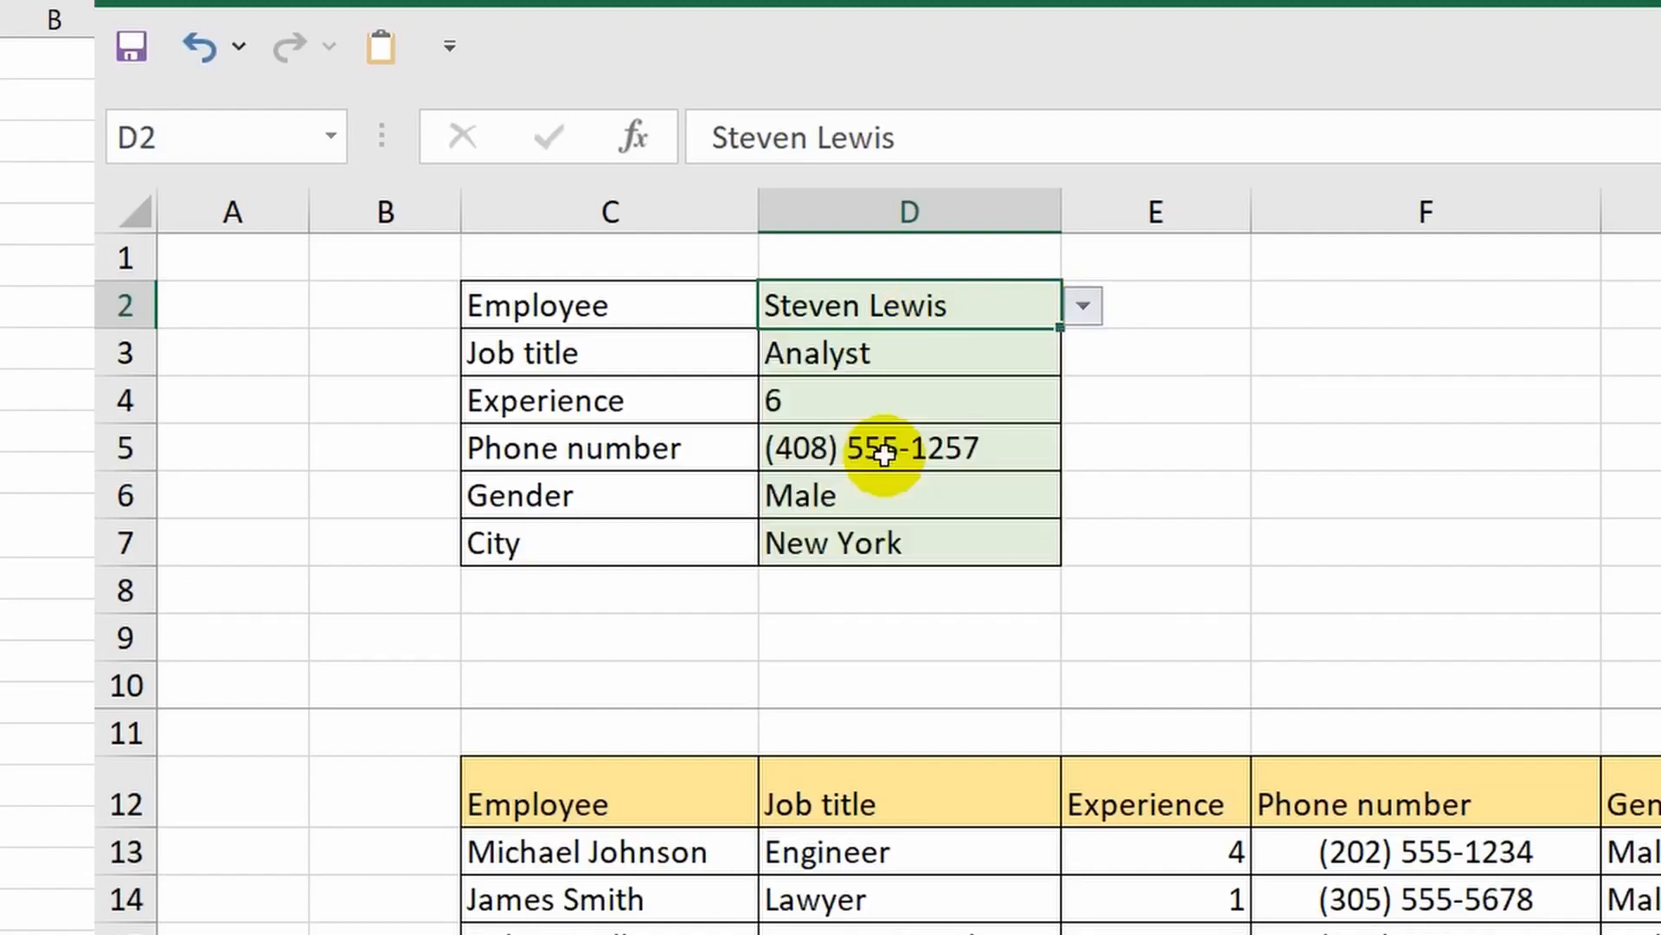
click(1085, 309)
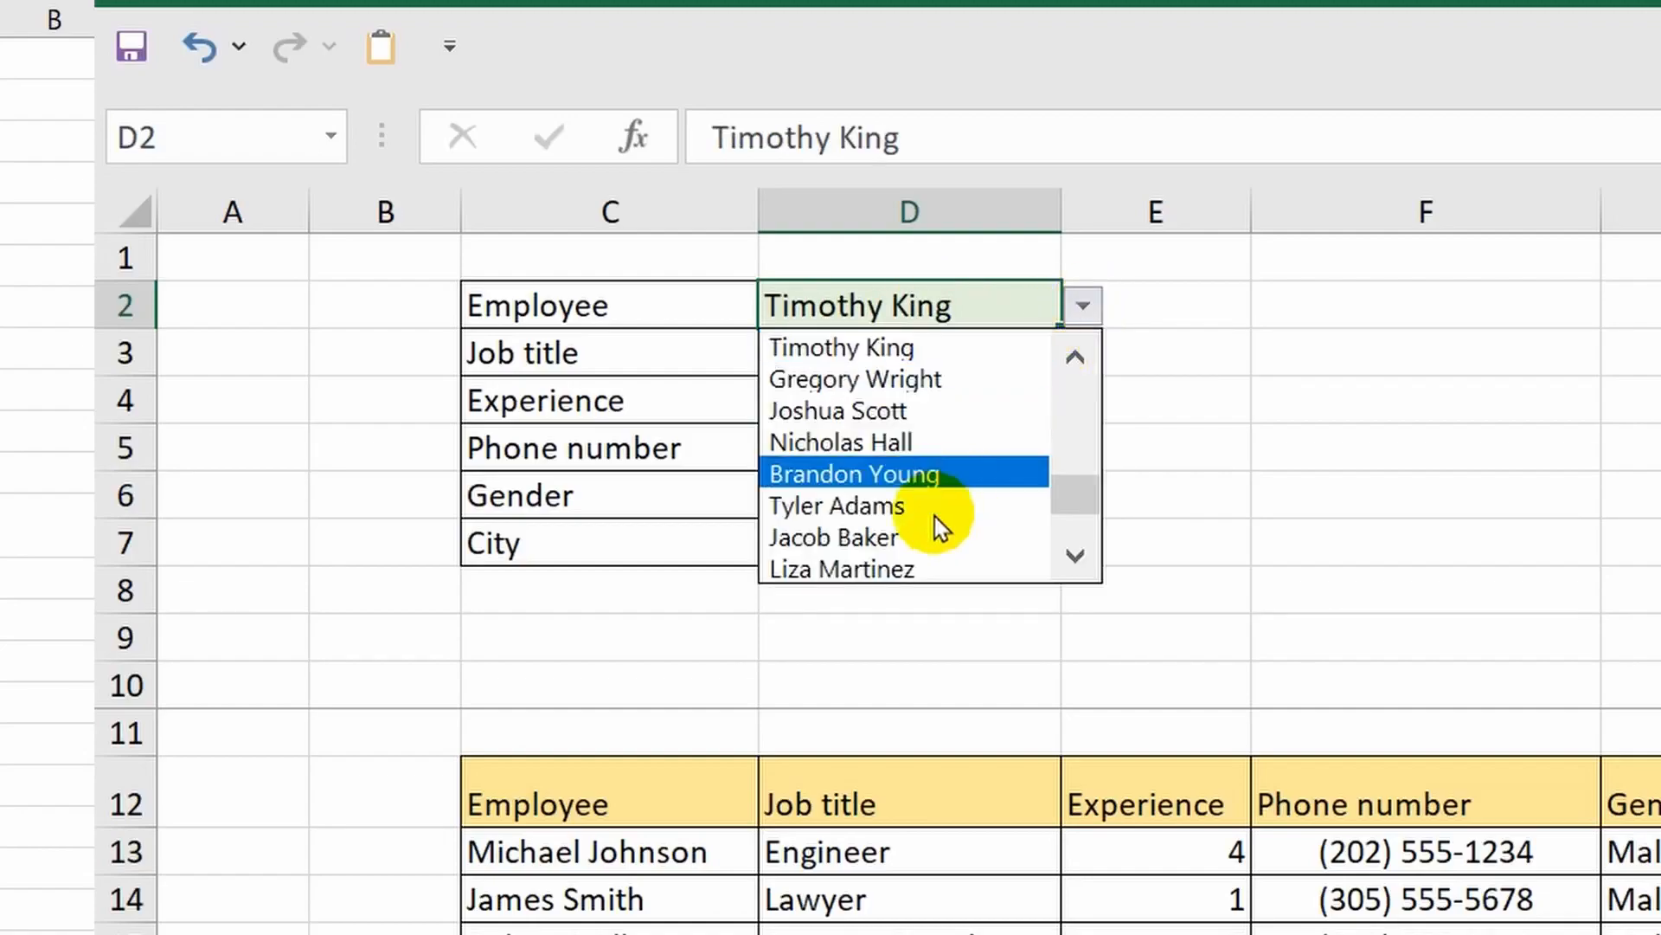
click(924, 541)
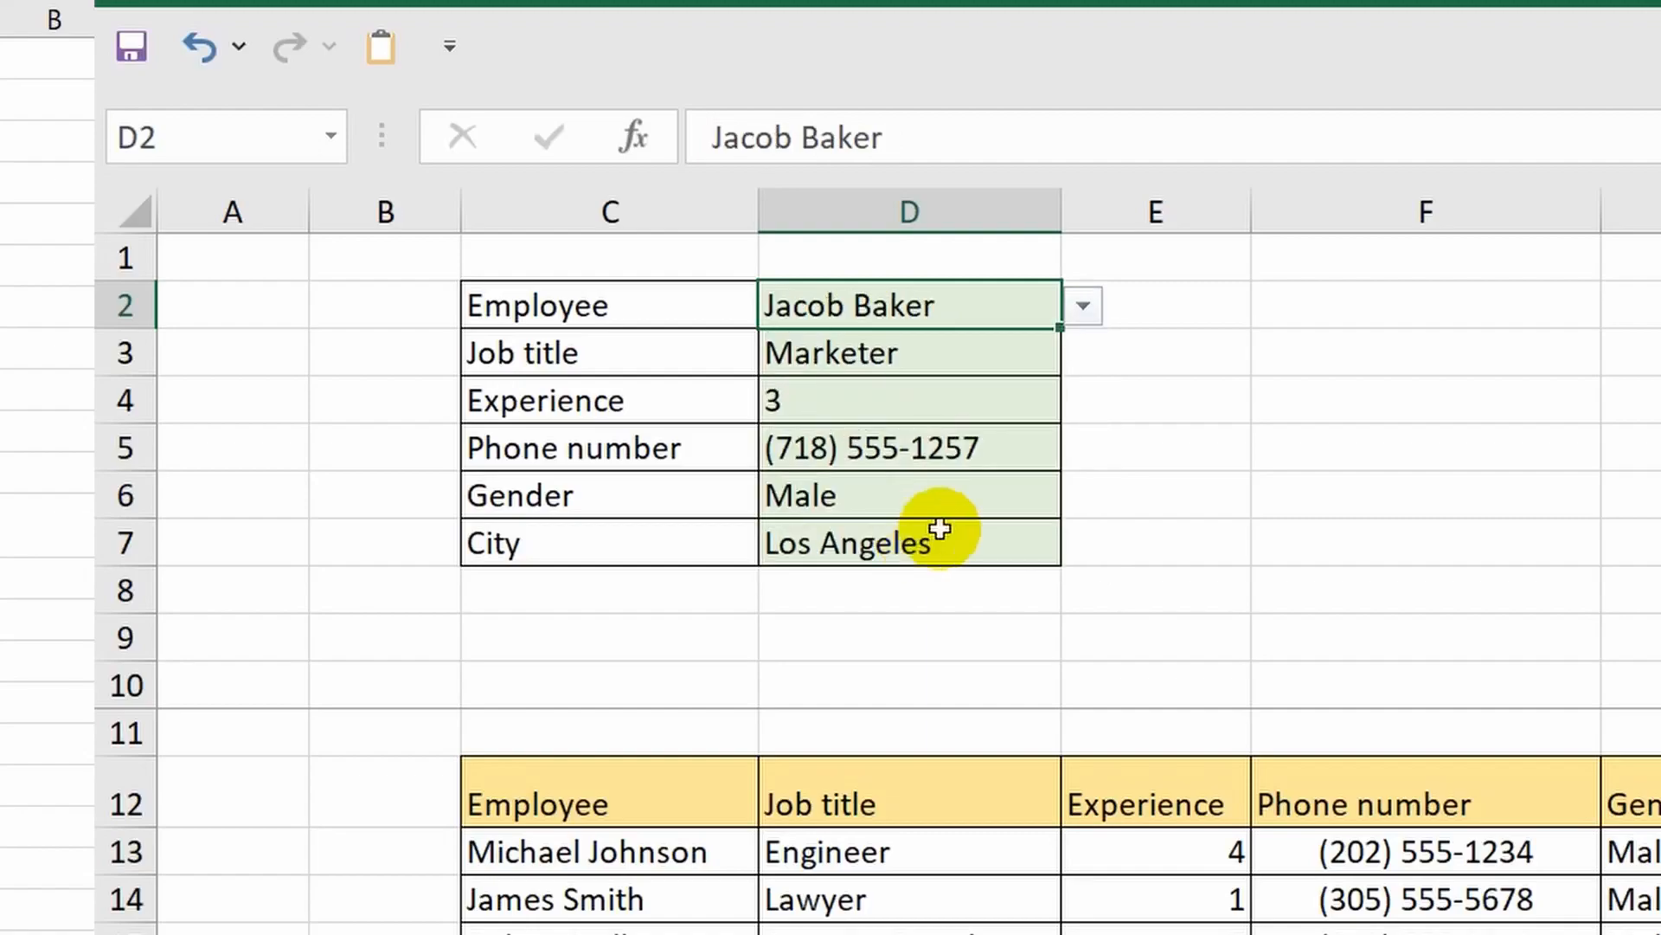
click(1088, 317)
click(1008, 364)
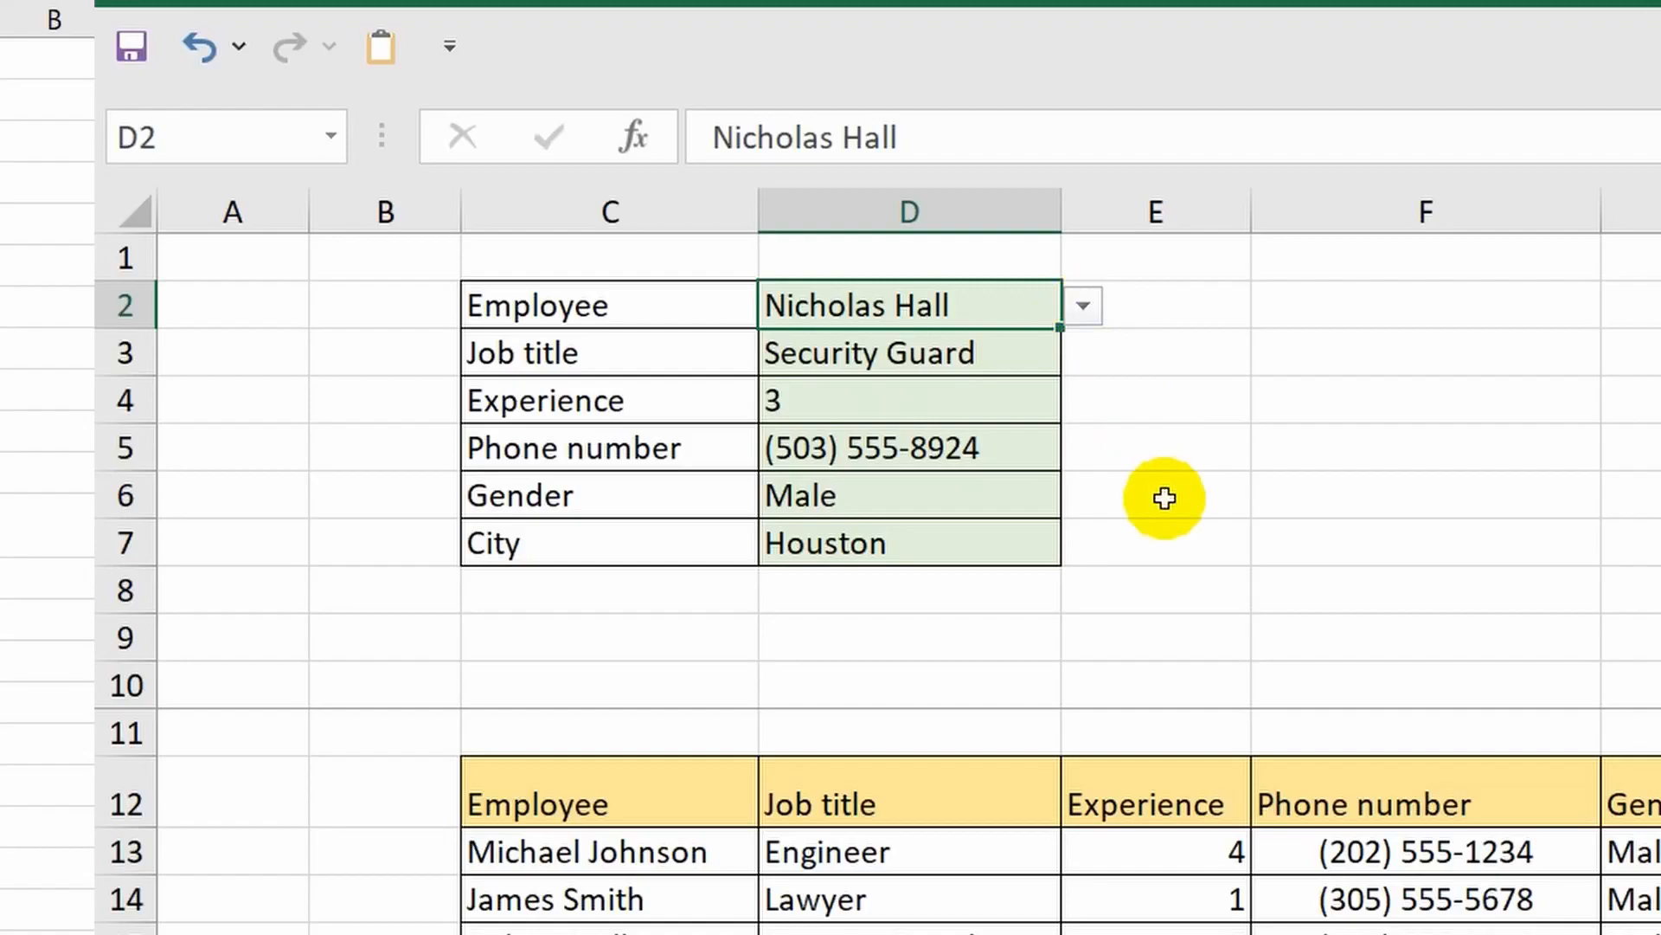
click(838, 355)
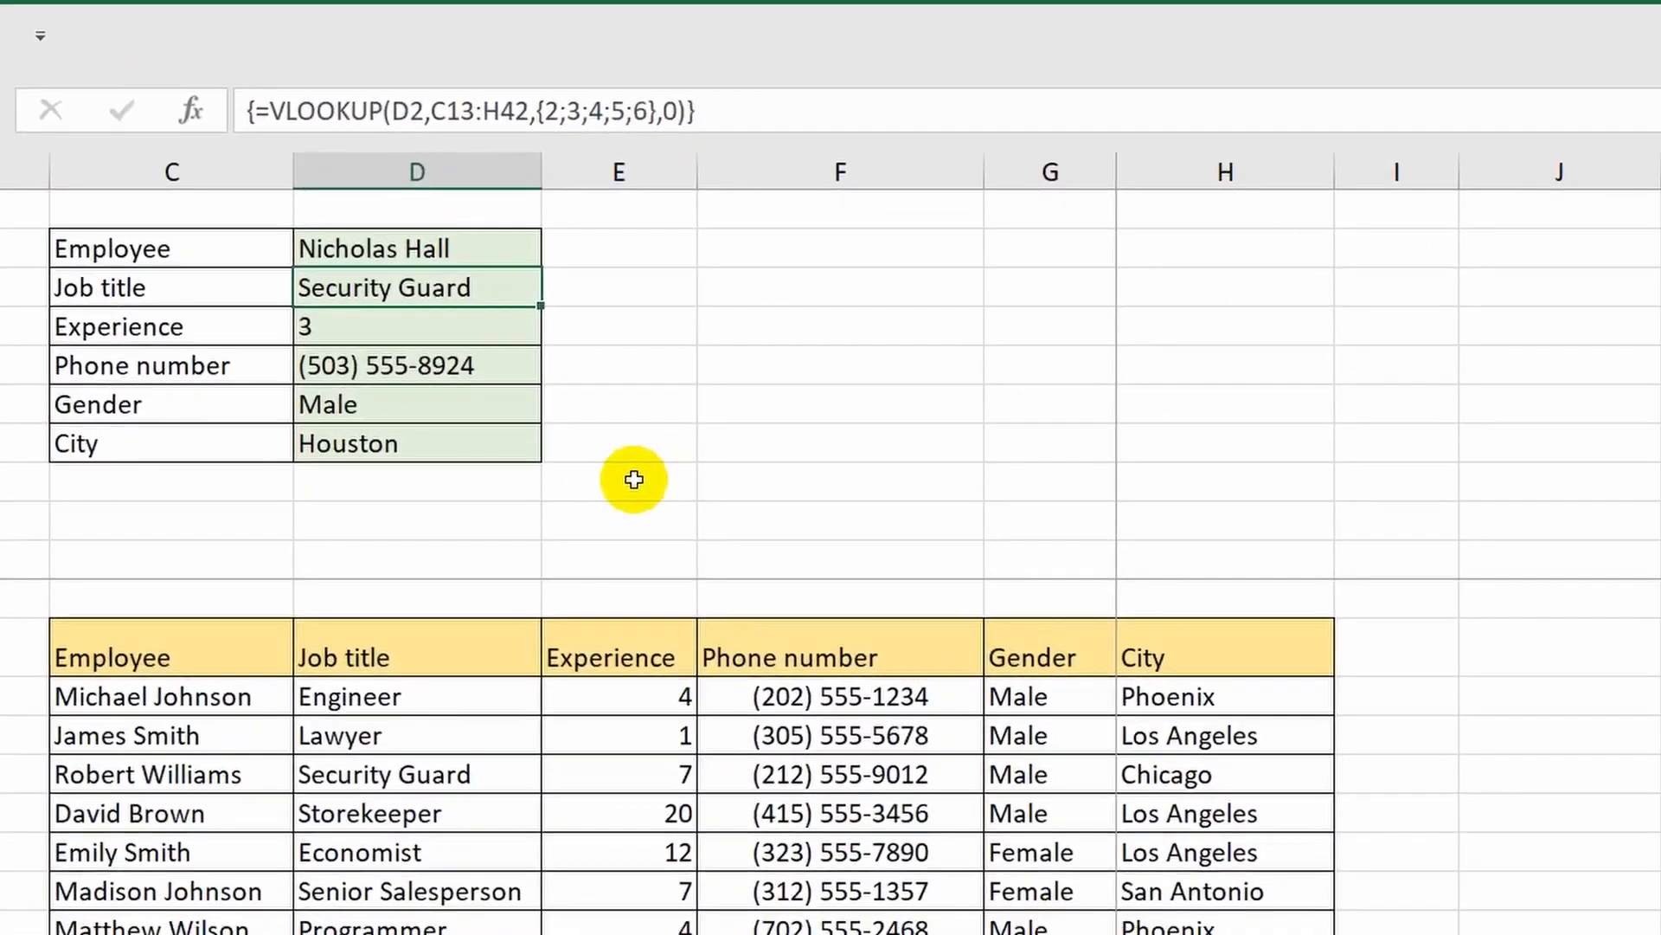
Step: Copy the employee details table C2:D7, paste it transposed starting at F2, and autofit column I
drag(337, 253, 581, 481)
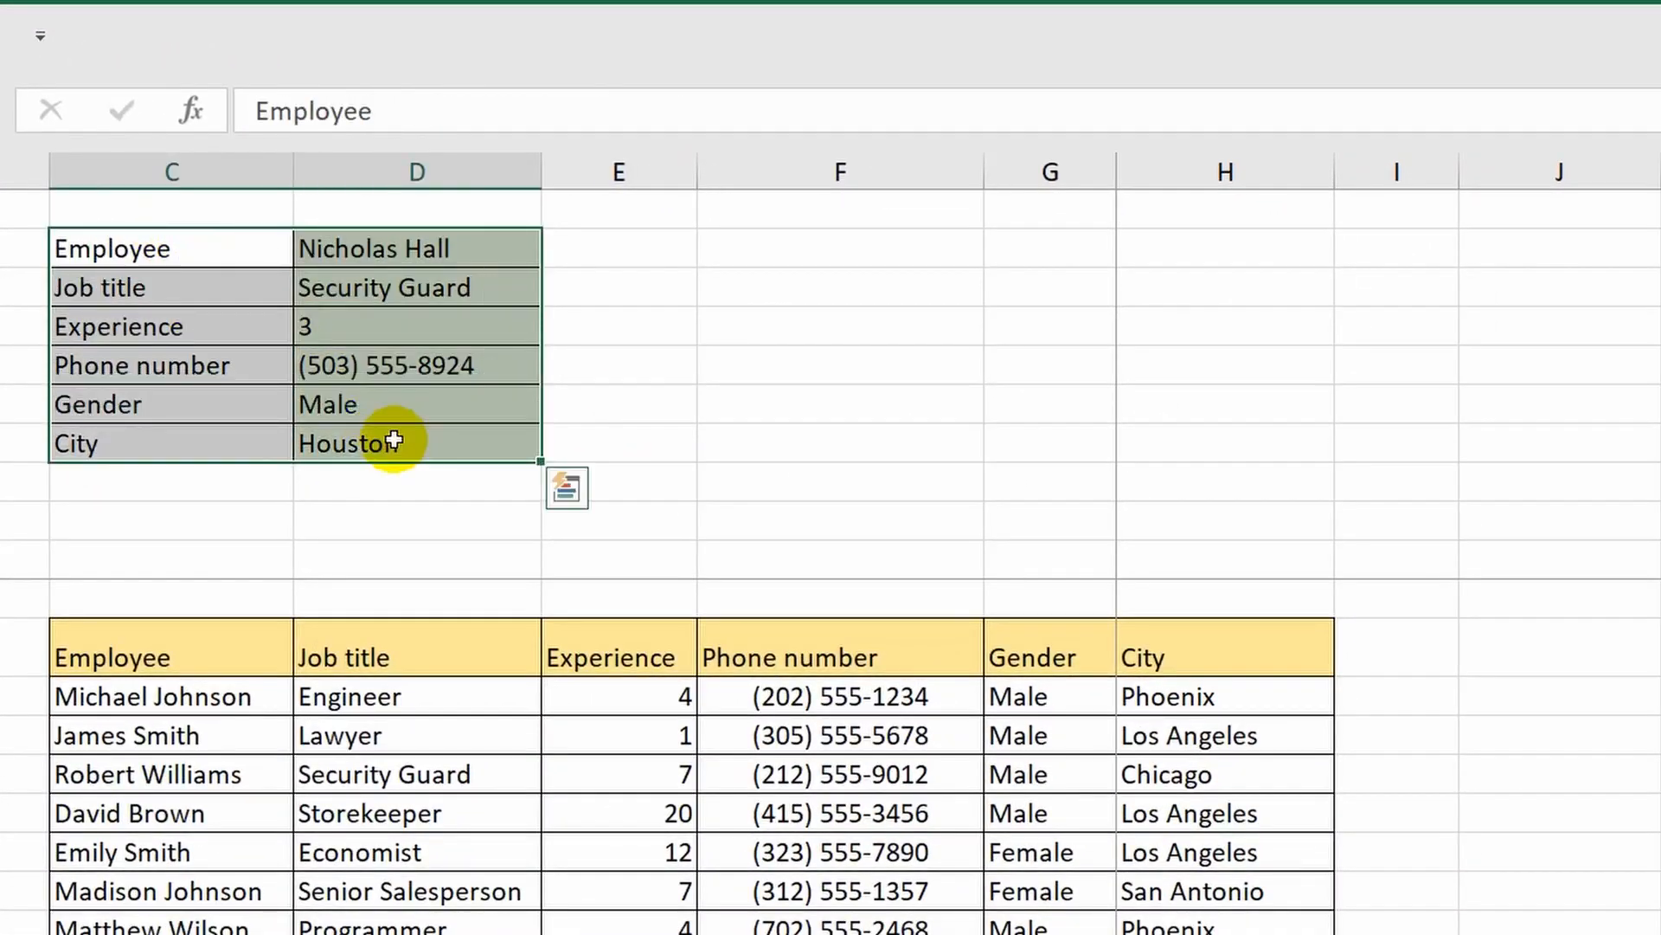
key(ctrl+c)
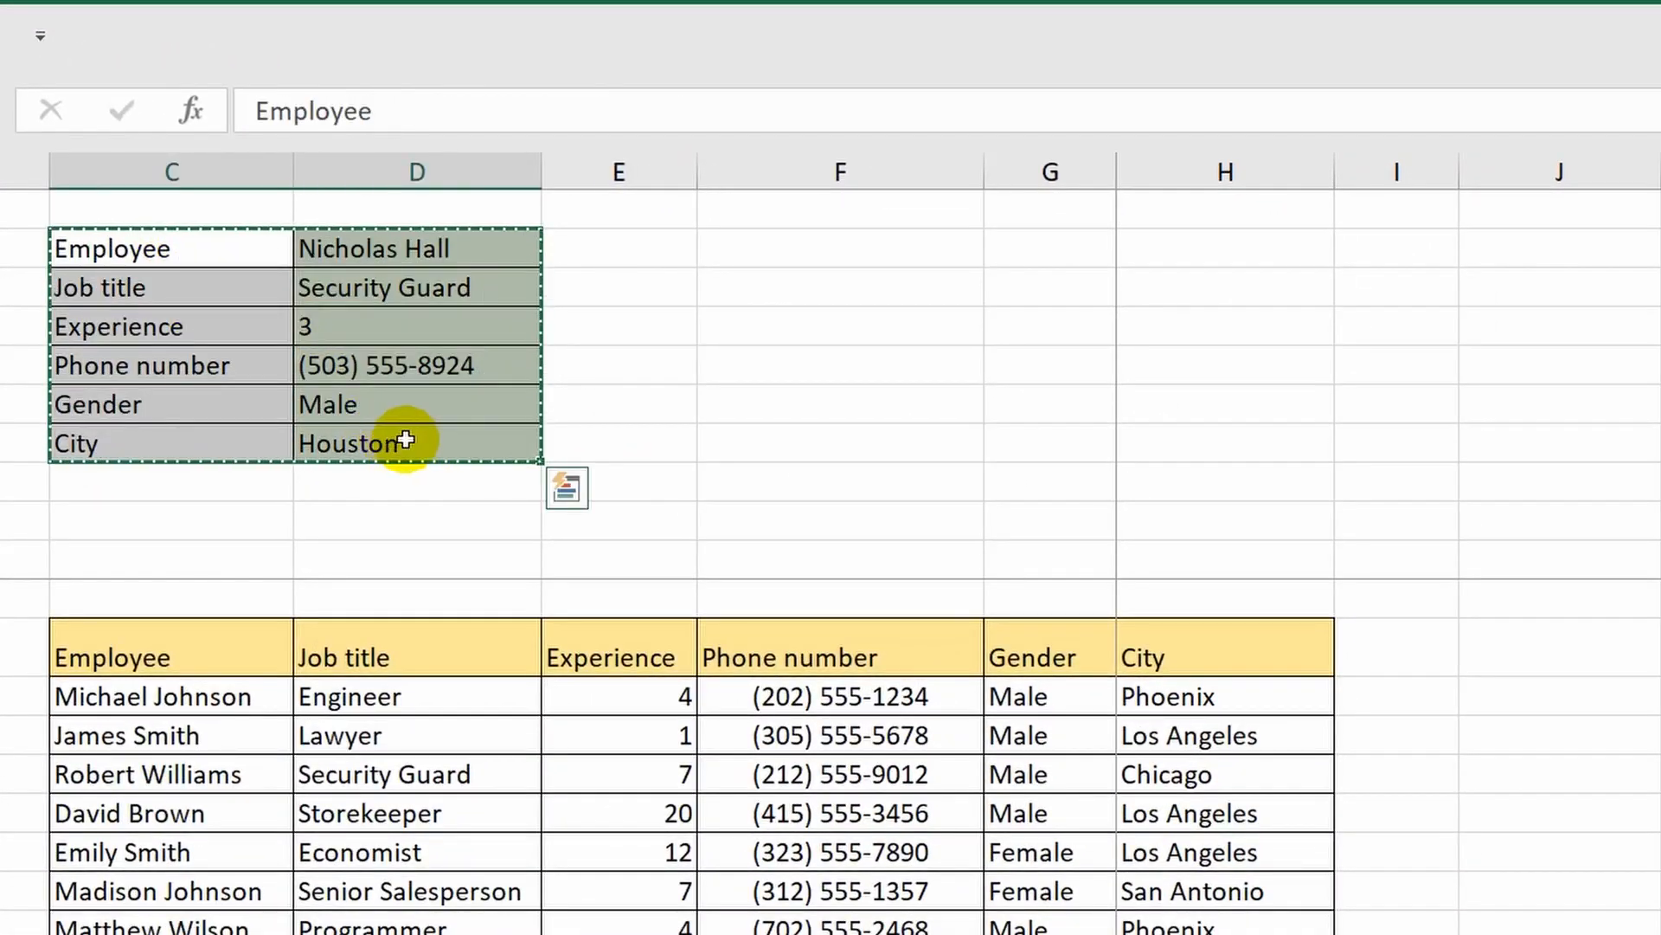
click(750, 249)
right_click(751, 249)
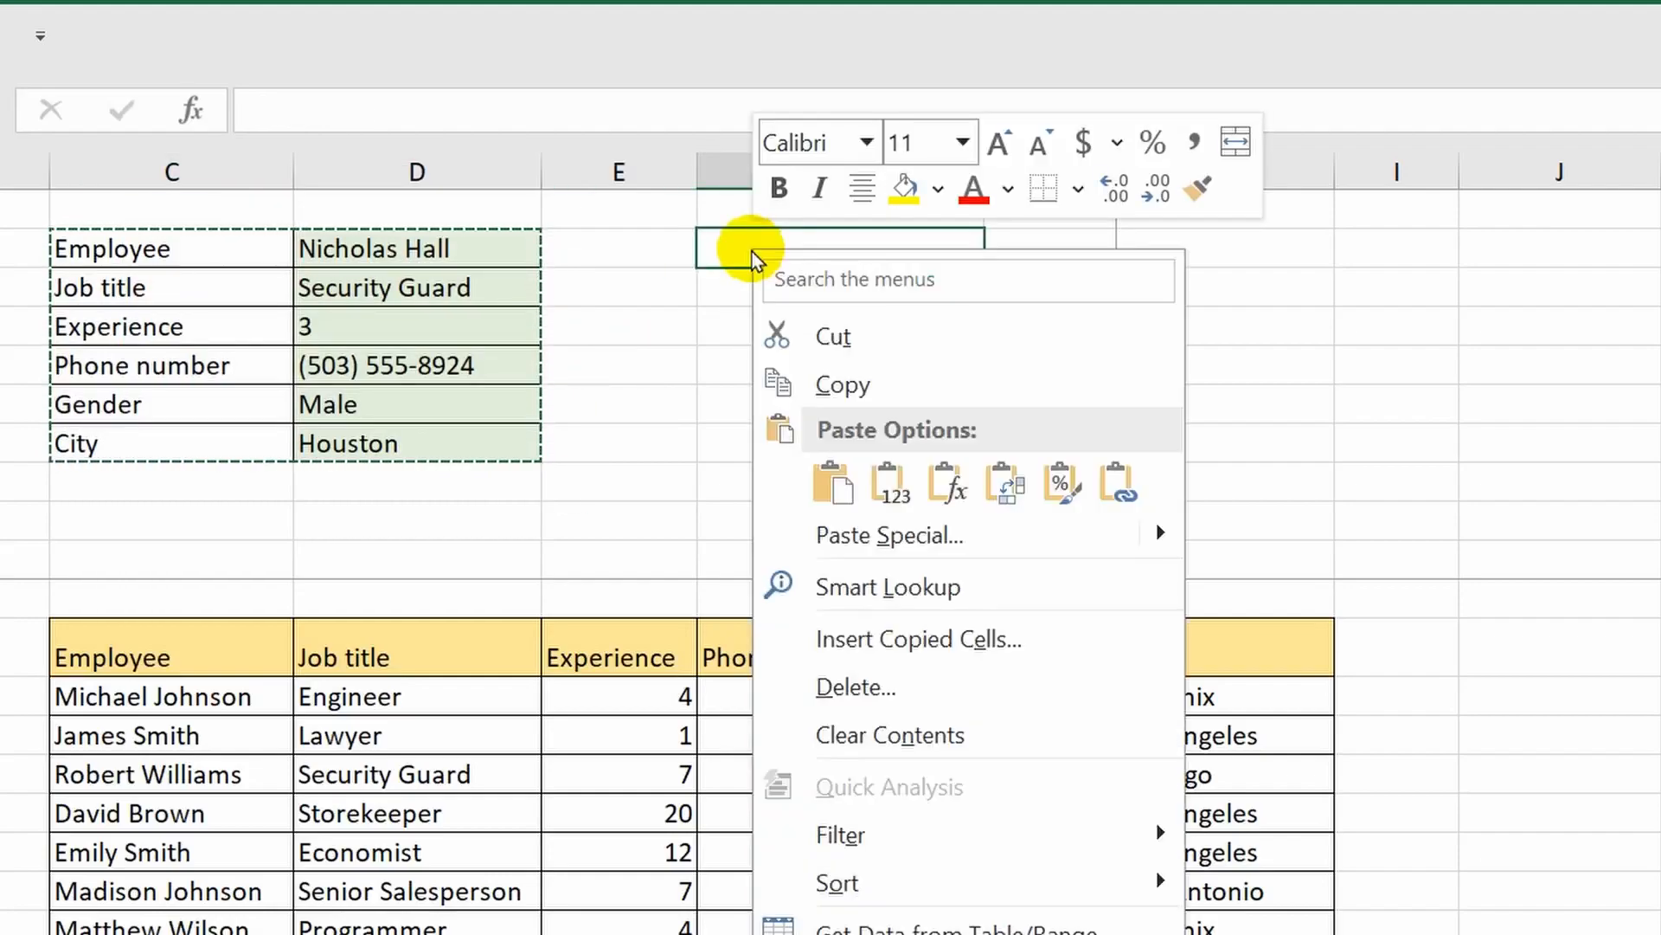
click(1002, 484)
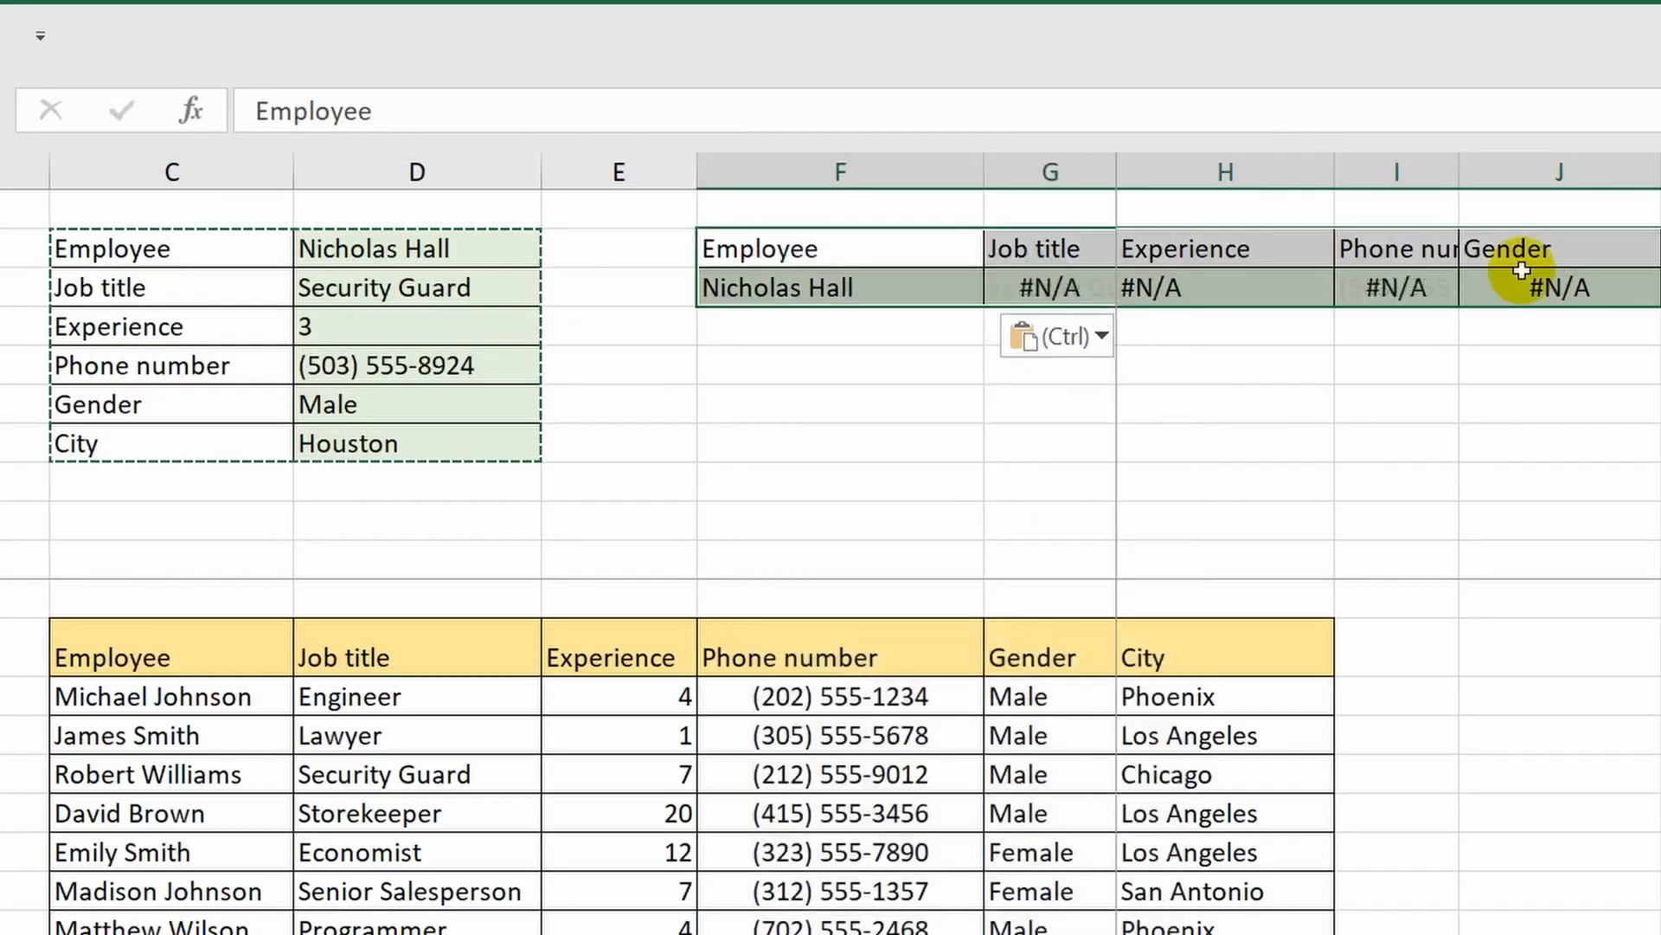
double_click(1463, 178)
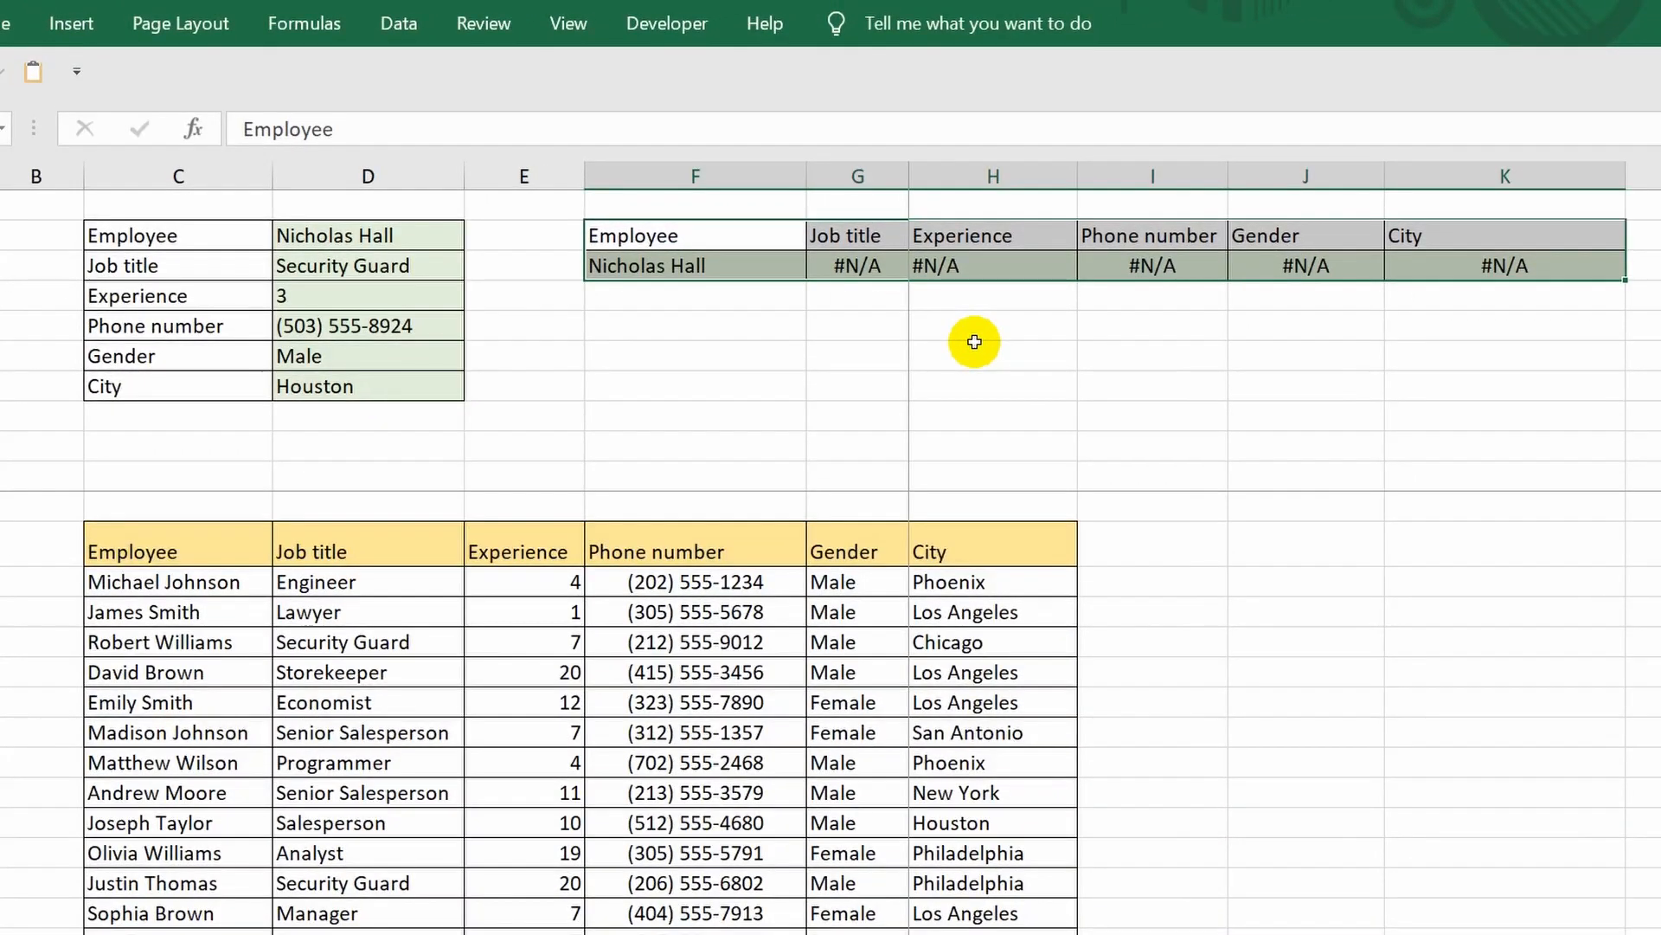
Step: Copy the VLOOKUP formula text from D3 without its equals sign, leaving the cell's formula as it is
click(974, 341)
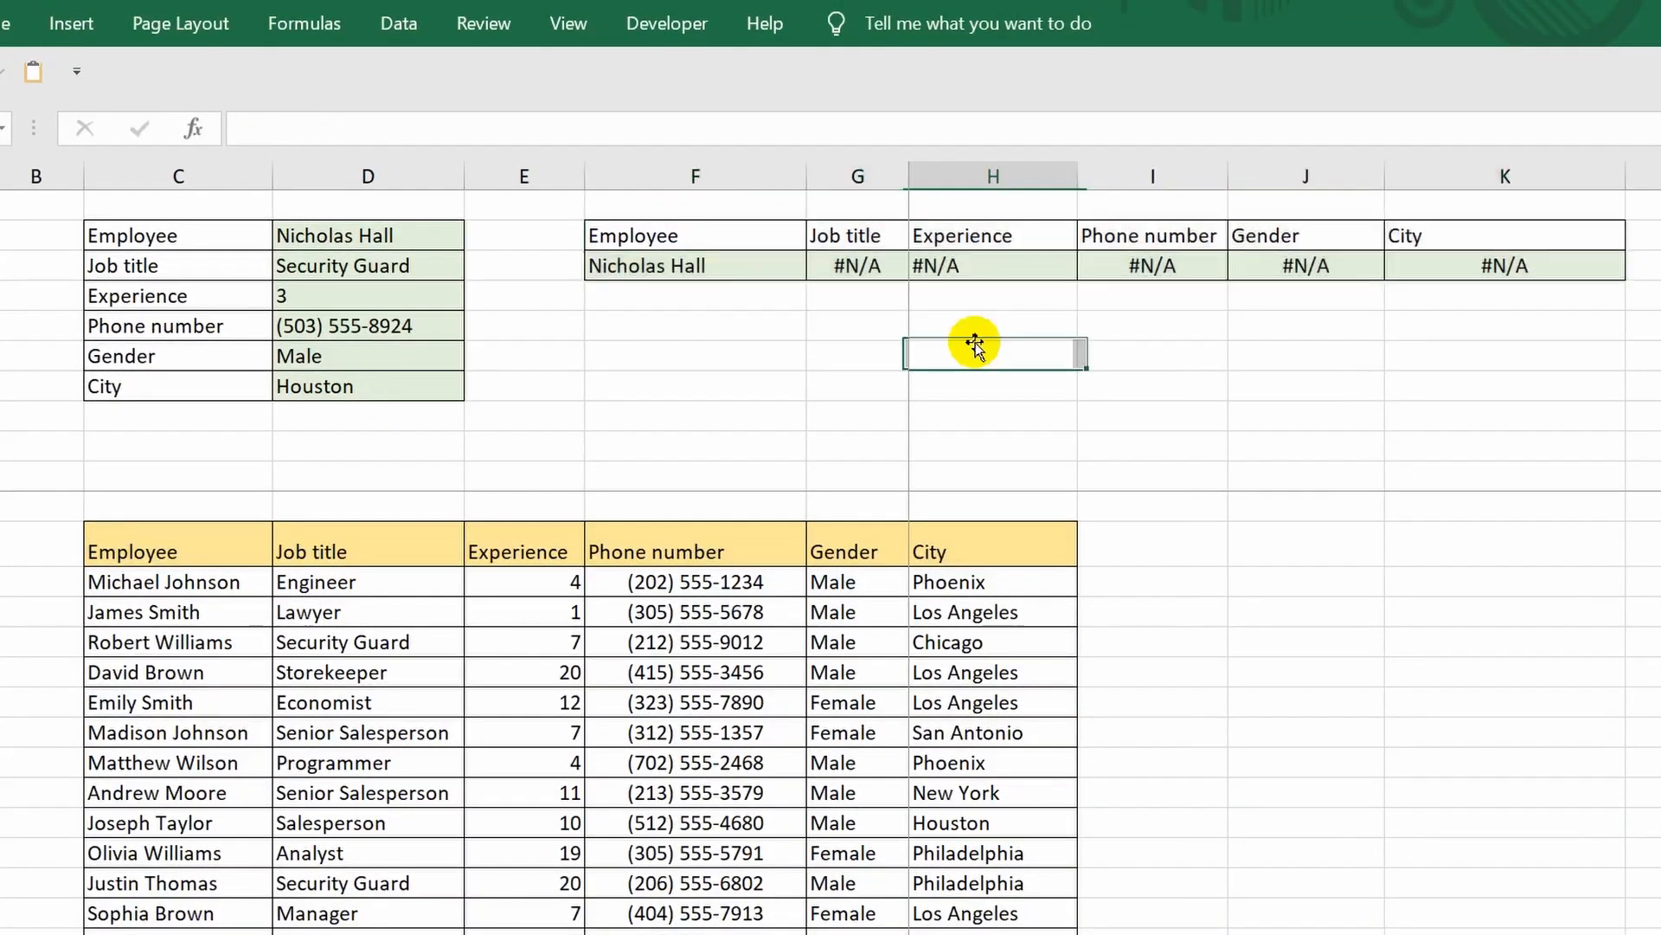
click(855, 266)
click(424, 266)
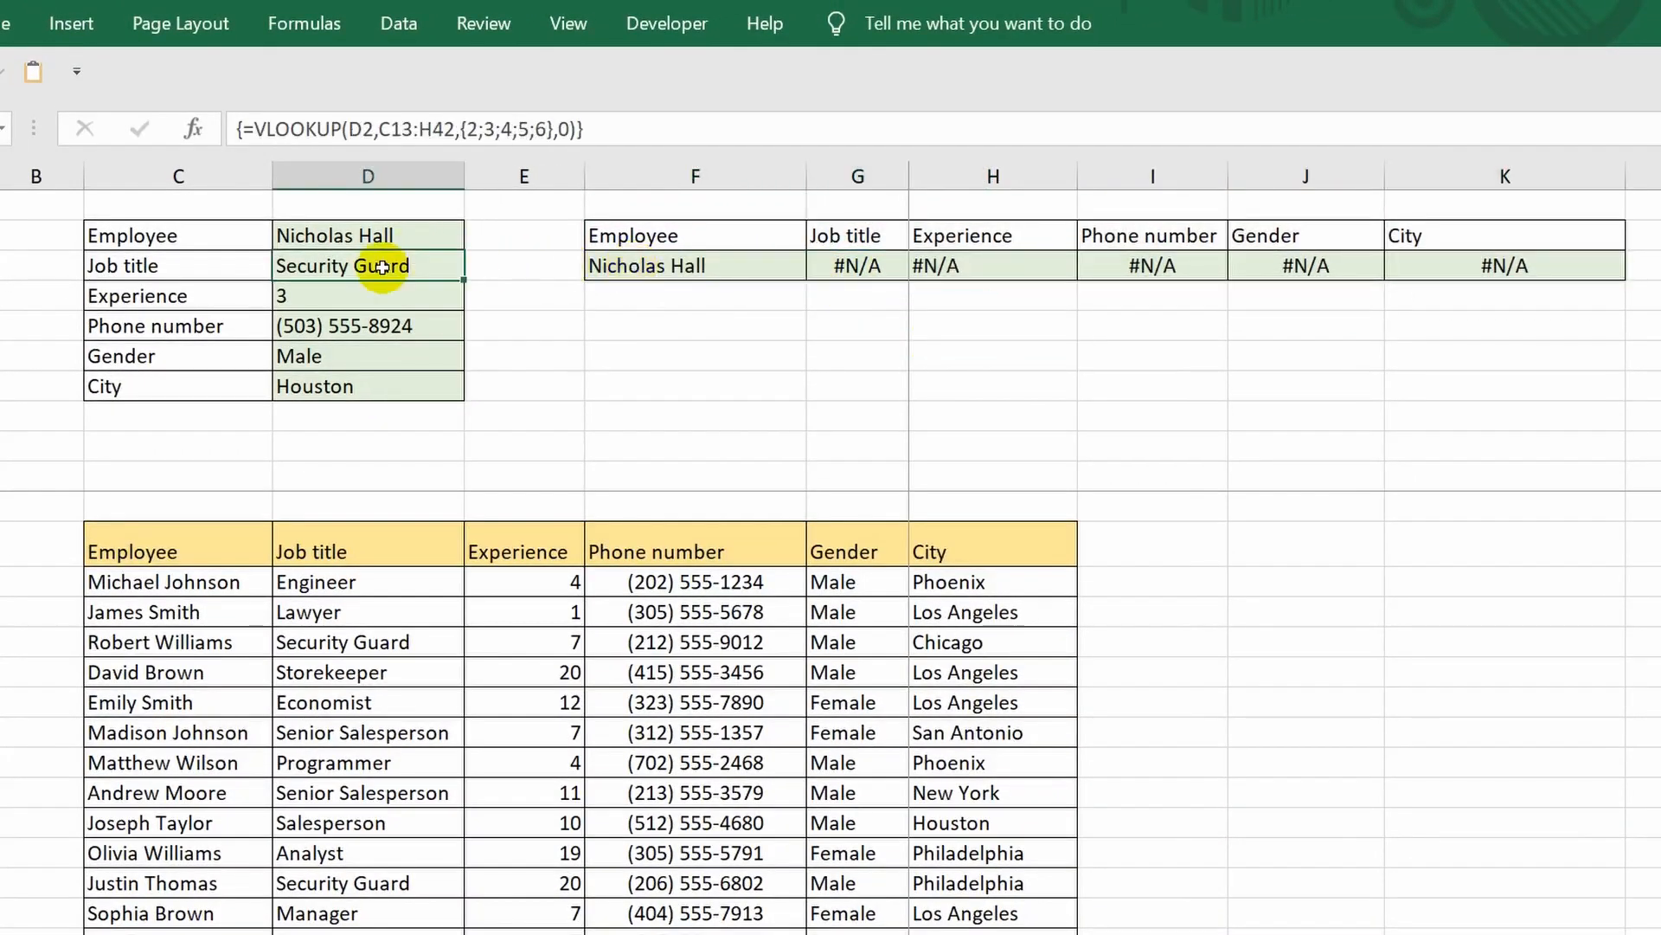
click(576, 129)
drag(576, 129, 252, 129)
right_click(284, 132)
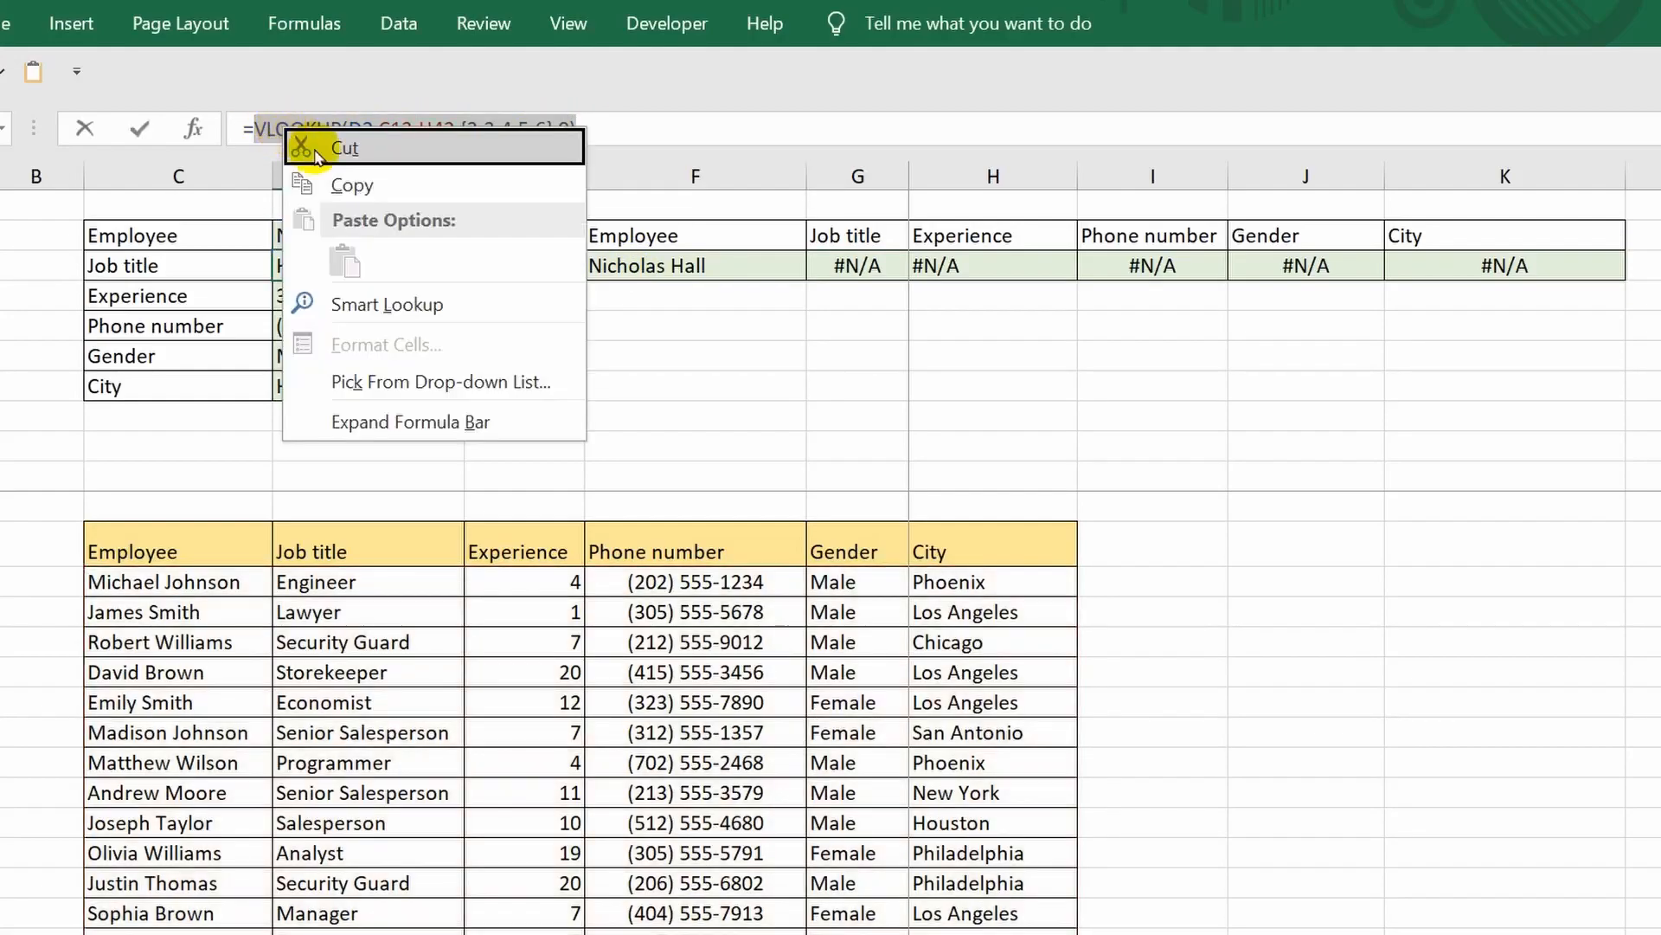
click(344, 188)
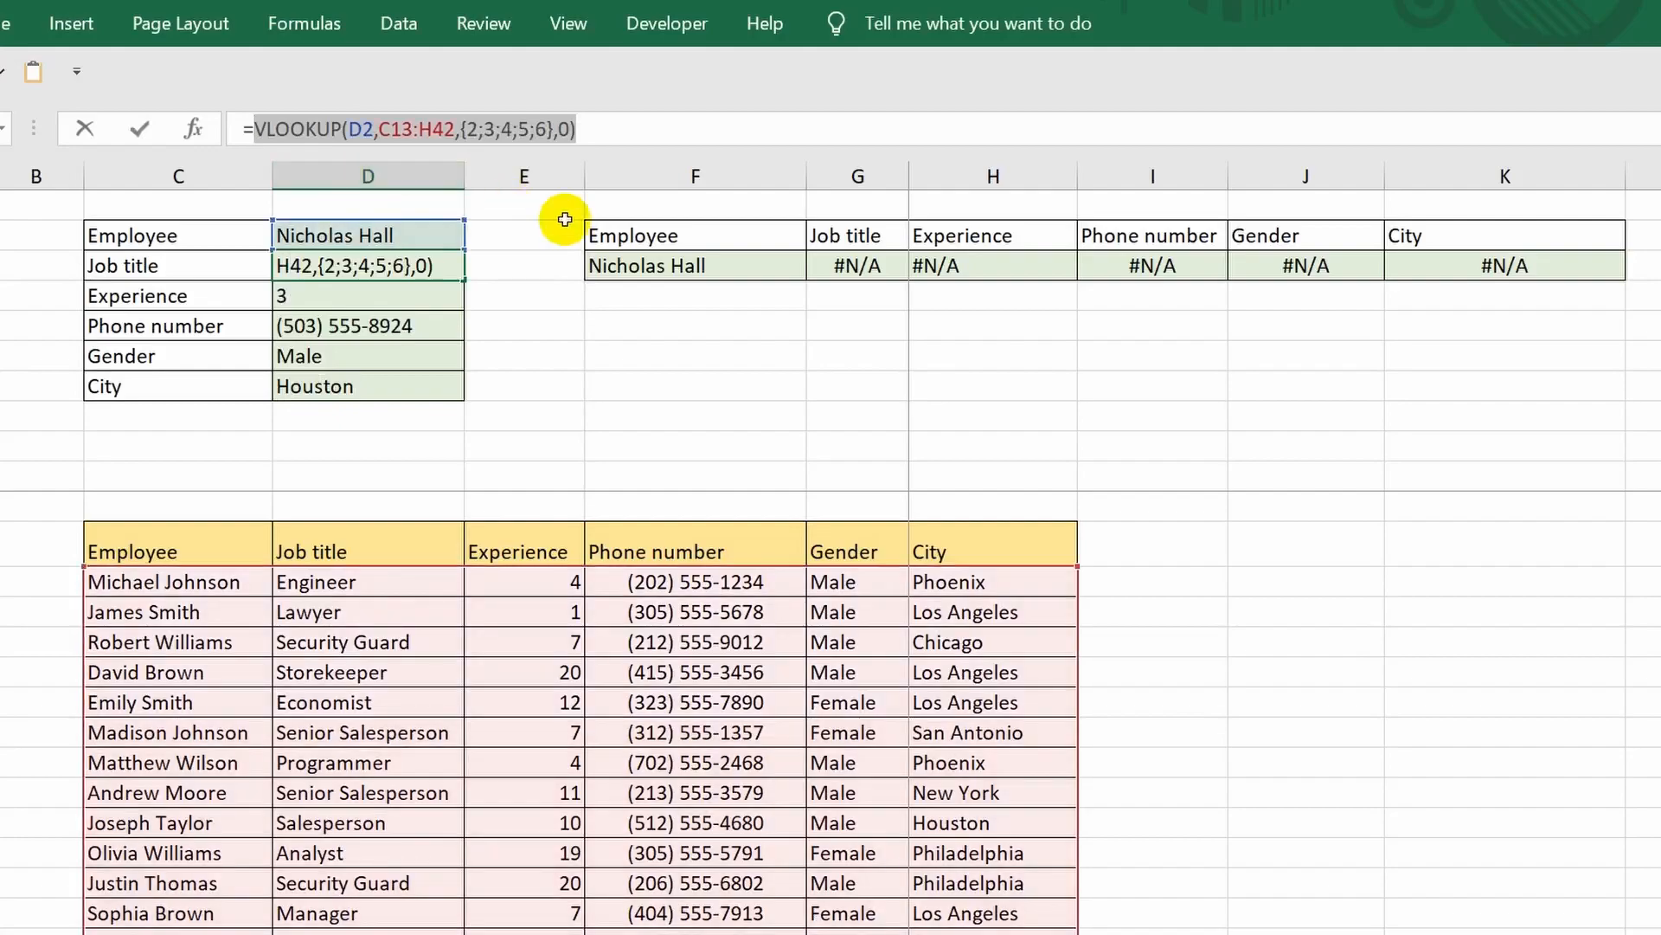
key(Escape)
Step: Enter =VLOOKUP(D2,C13:H42,{2;3;4;5;6},0) as an array formula across the horizontal table's result cells, G3:K3
drag(837, 266, 1432, 266)
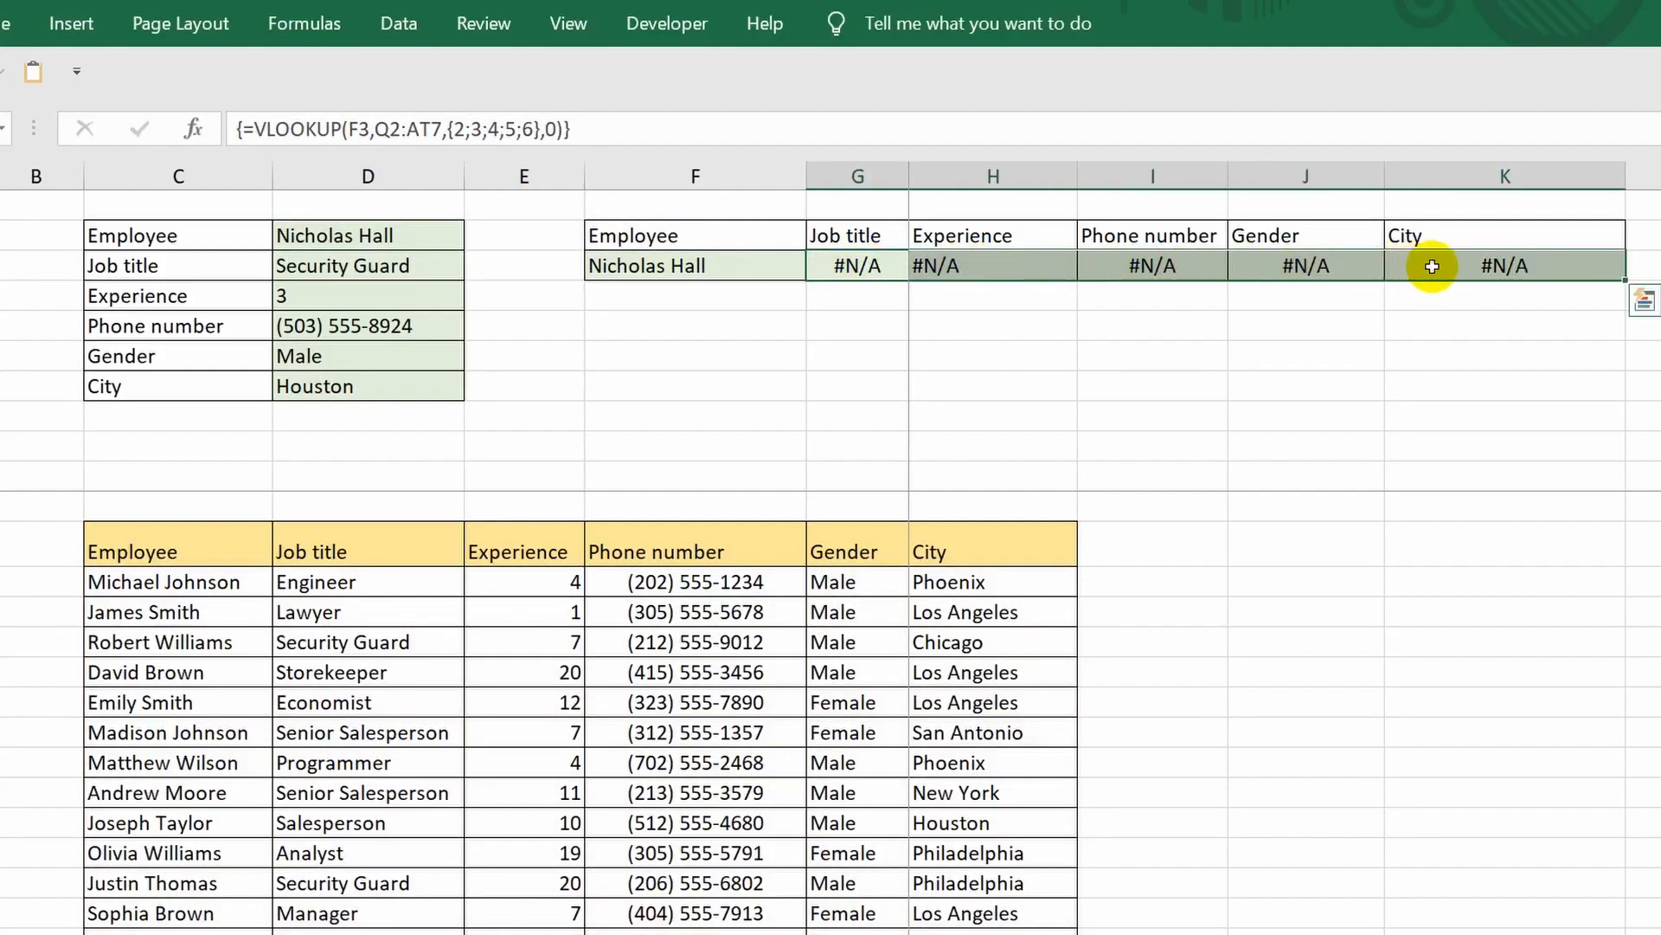
text(=)
key(ctrl+v)
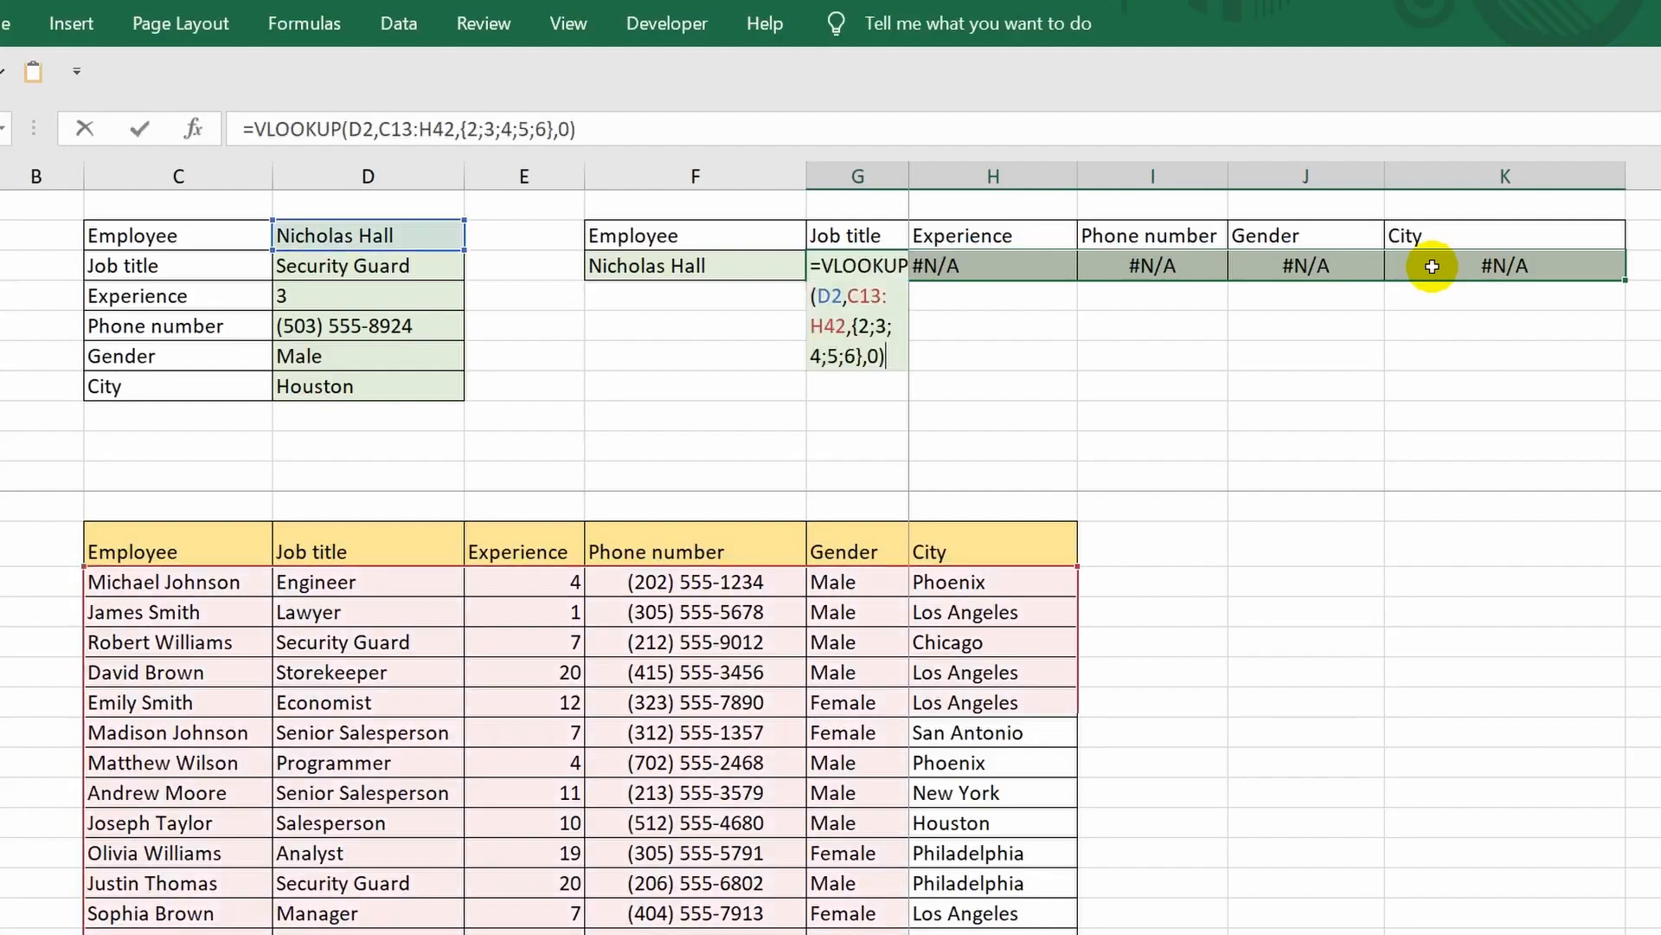
key(ctrl+shift+Return)
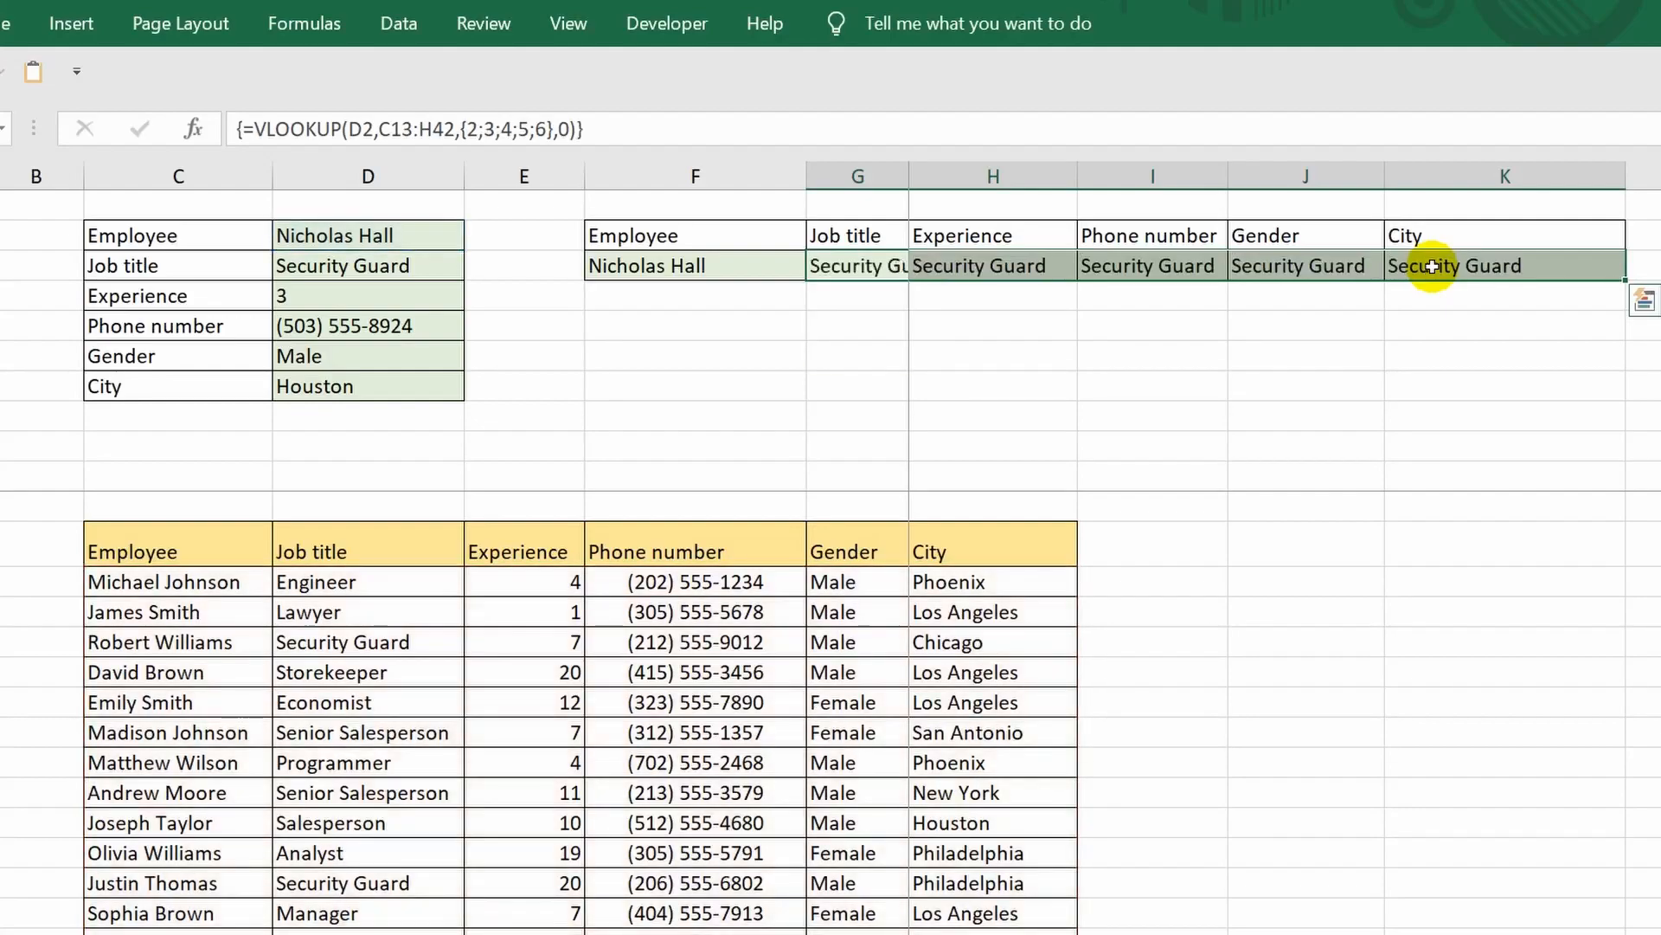
Step: Widen column G to fit the job title in G3
click(1096, 359)
click(1066, 355)
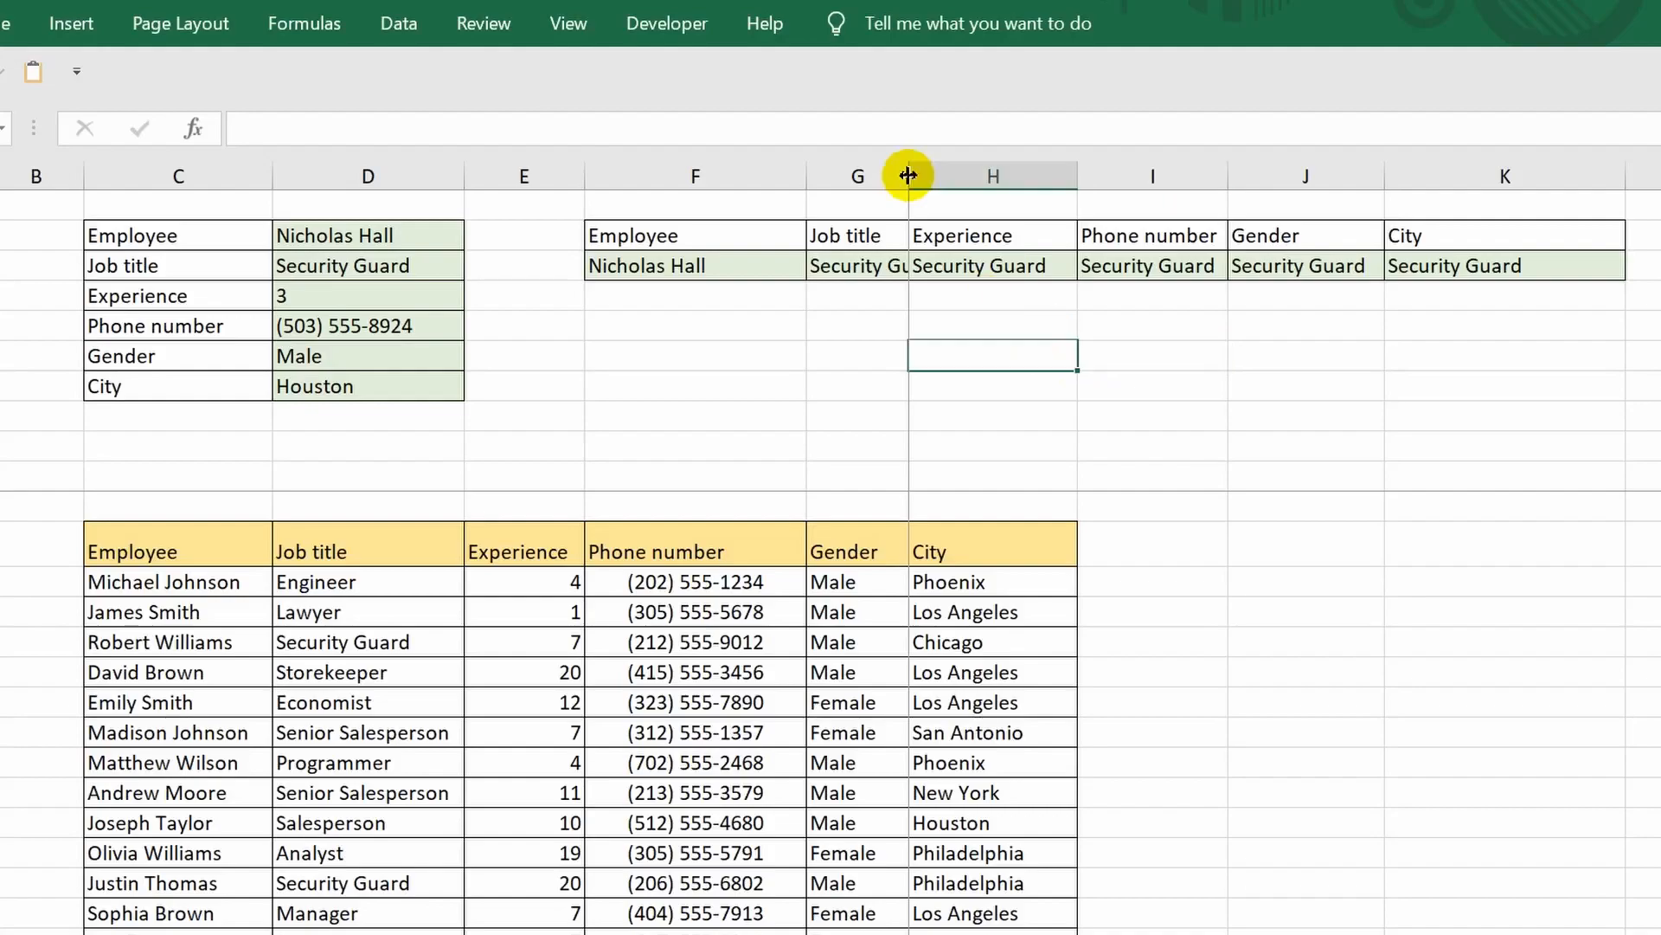
drag(908, 173, 969, 166)
click(860, 413)
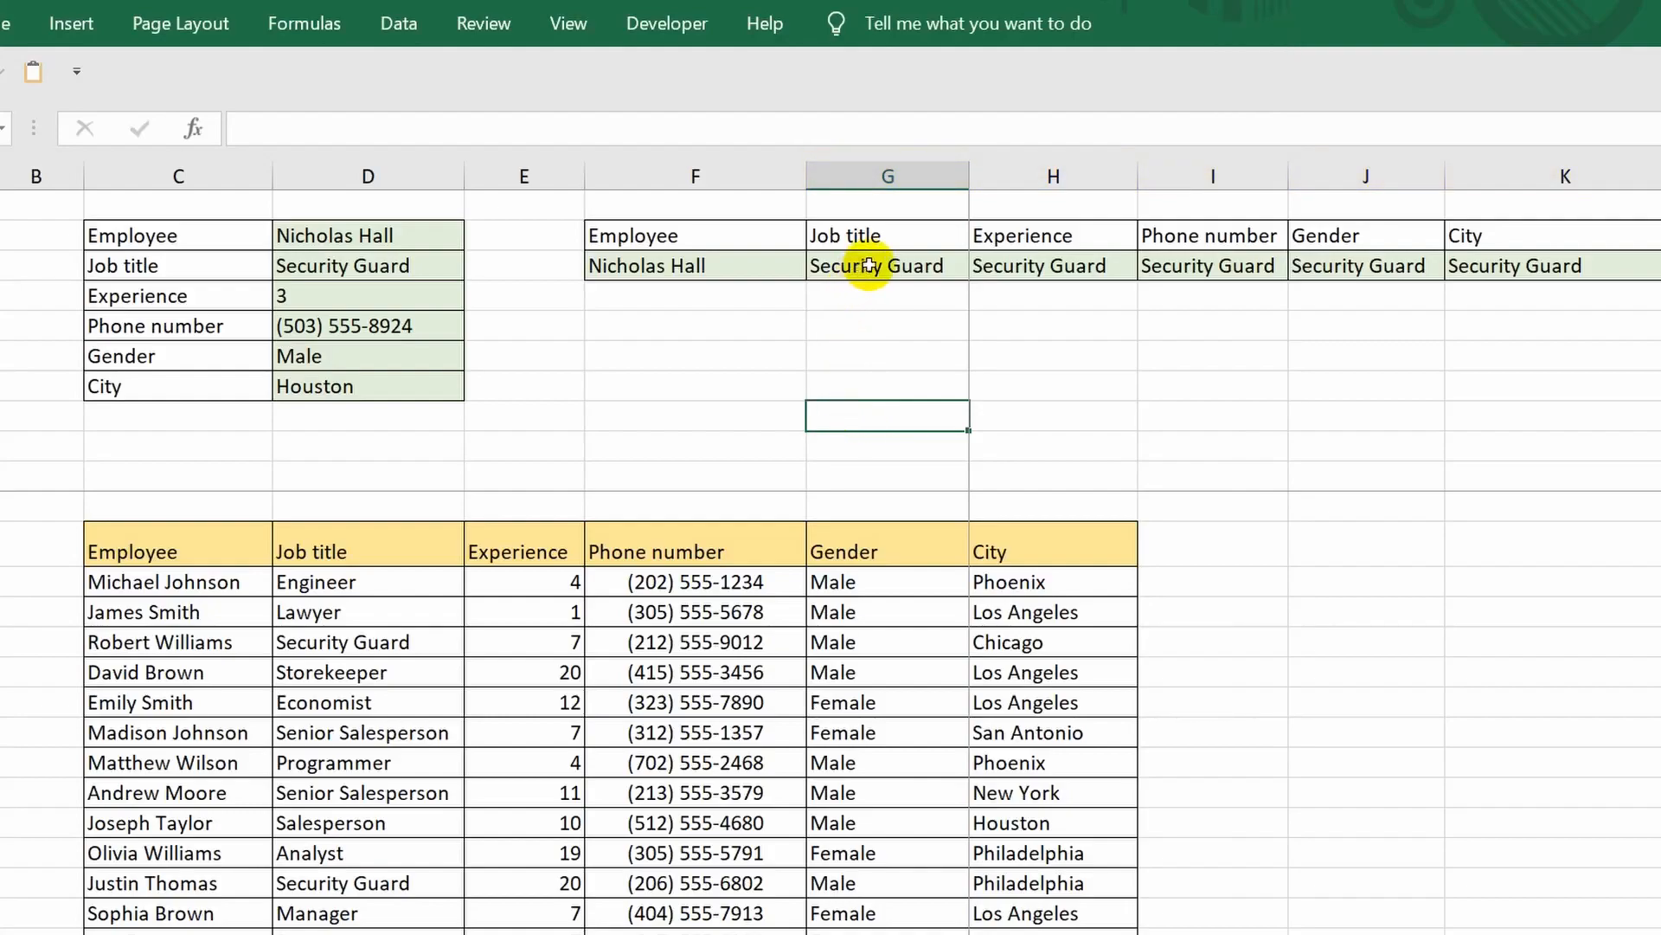
Step: Change the G3:K3 formula's column indexes to the comma-separated {2,3,4,5,6} and re-enter it as an array formula
drag(869, 266, 1465, 267)
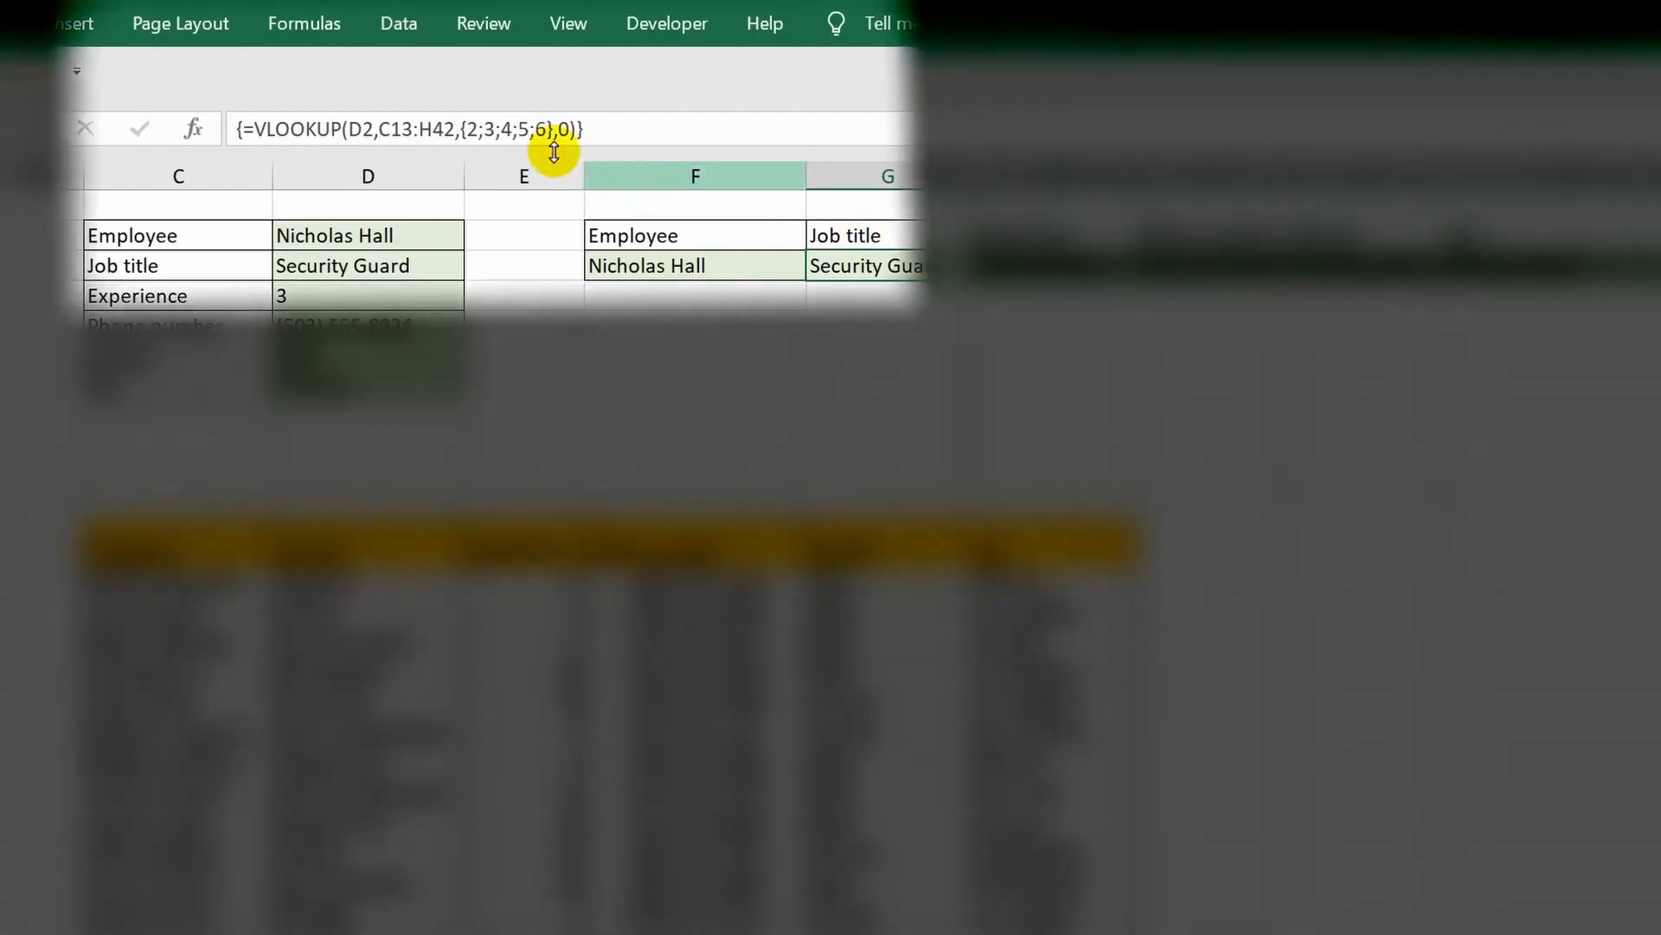
click(478, 129)
key(BackSpace)
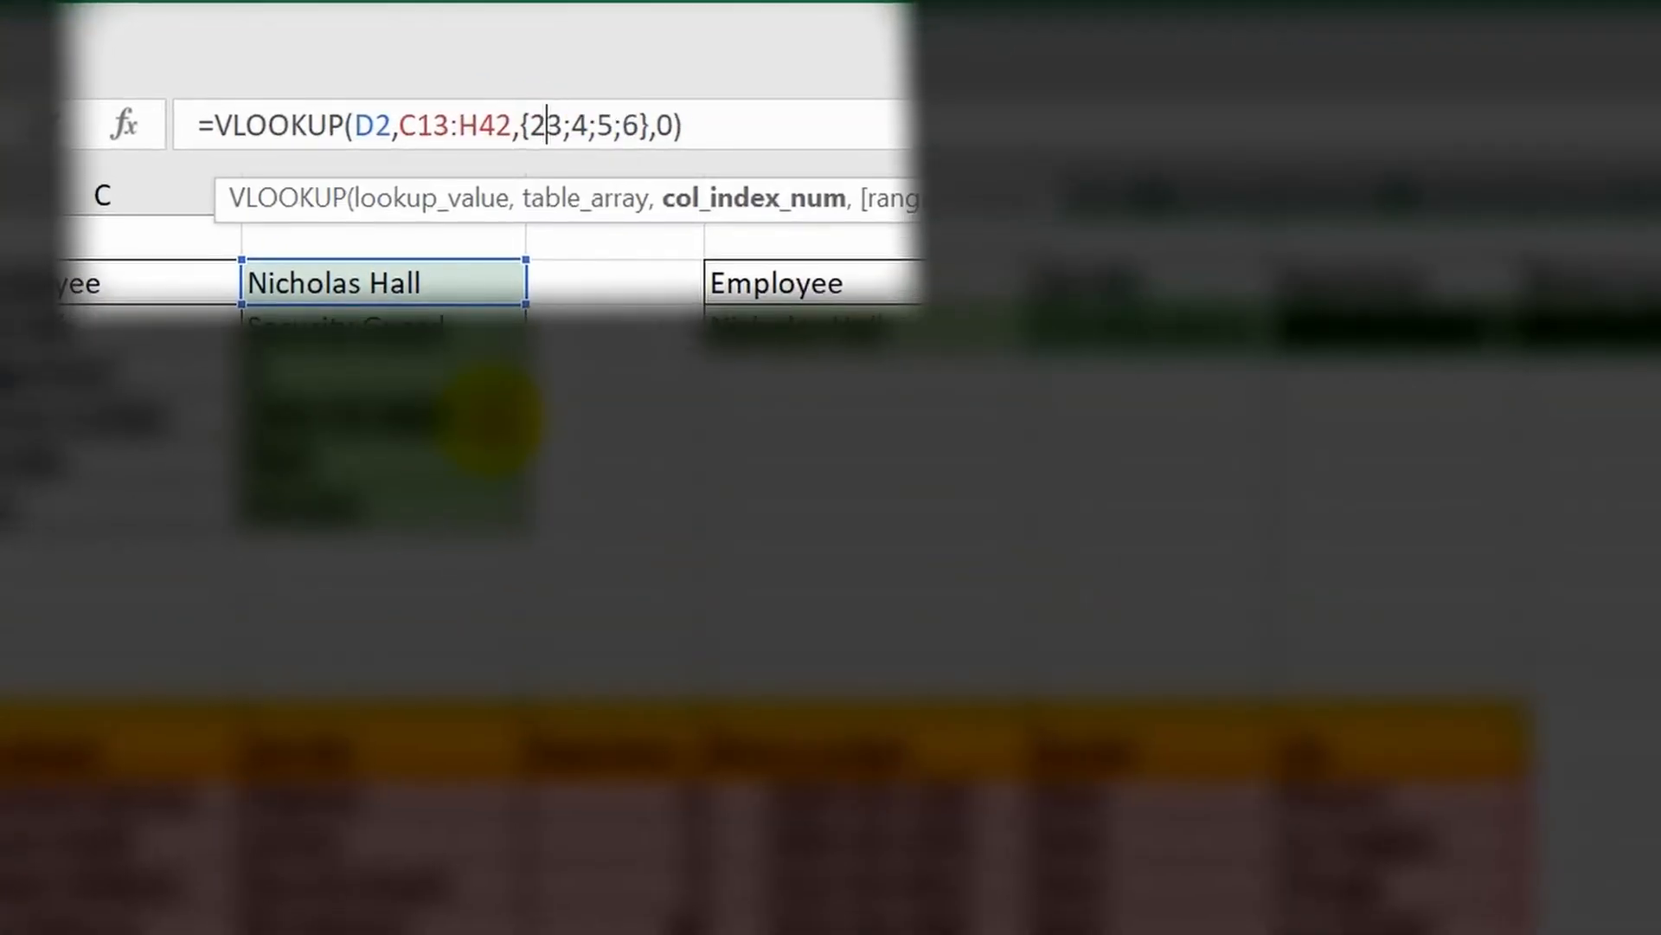
text(,)
key(Right)
key(Right)
key(BackSpace)
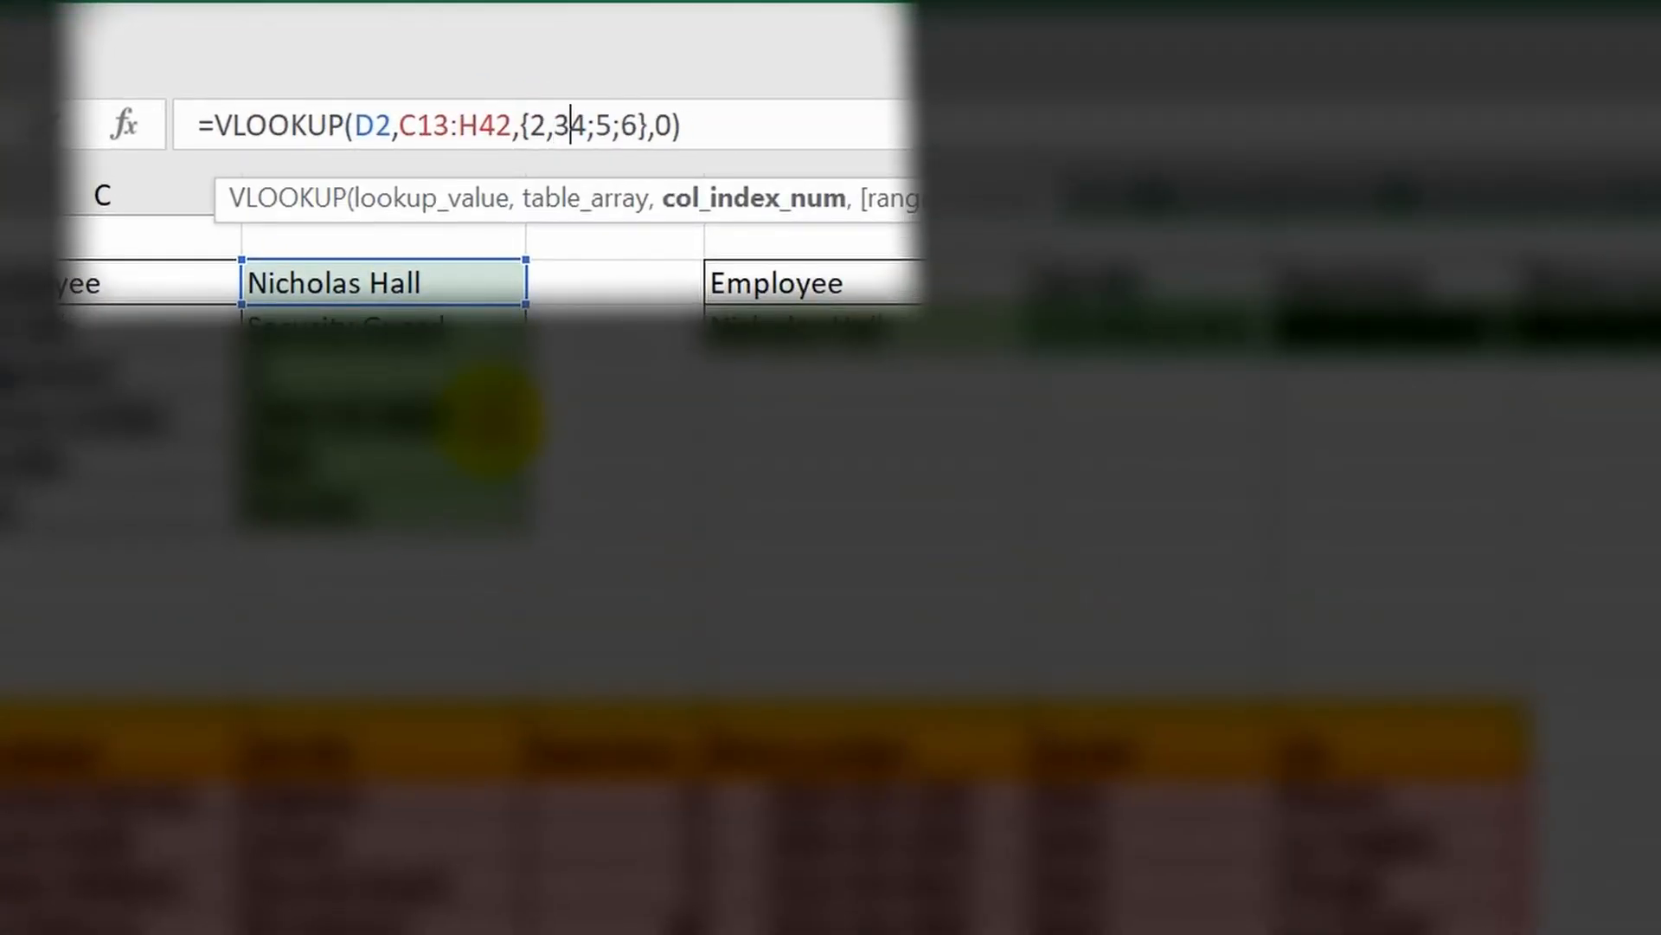
text(,)
key(Right)
key(Right)
key(Right)
key(Left)
key(BackSpace)
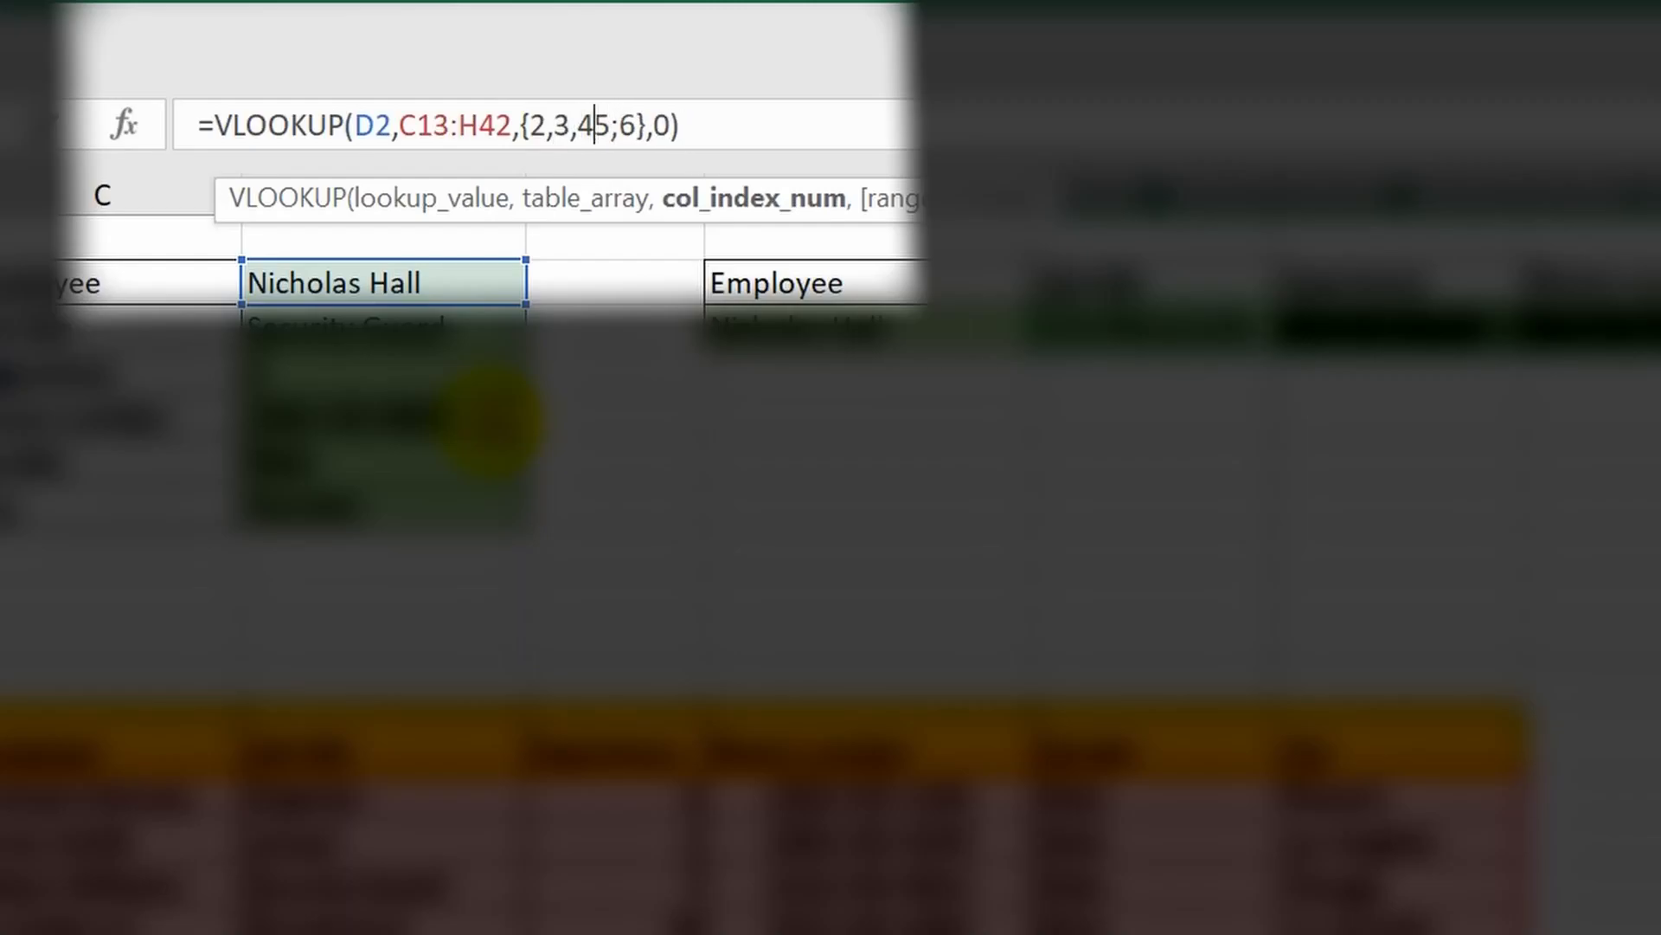
text(,)
key(Right)
key(Right)
key(BackSpace)
text(,)
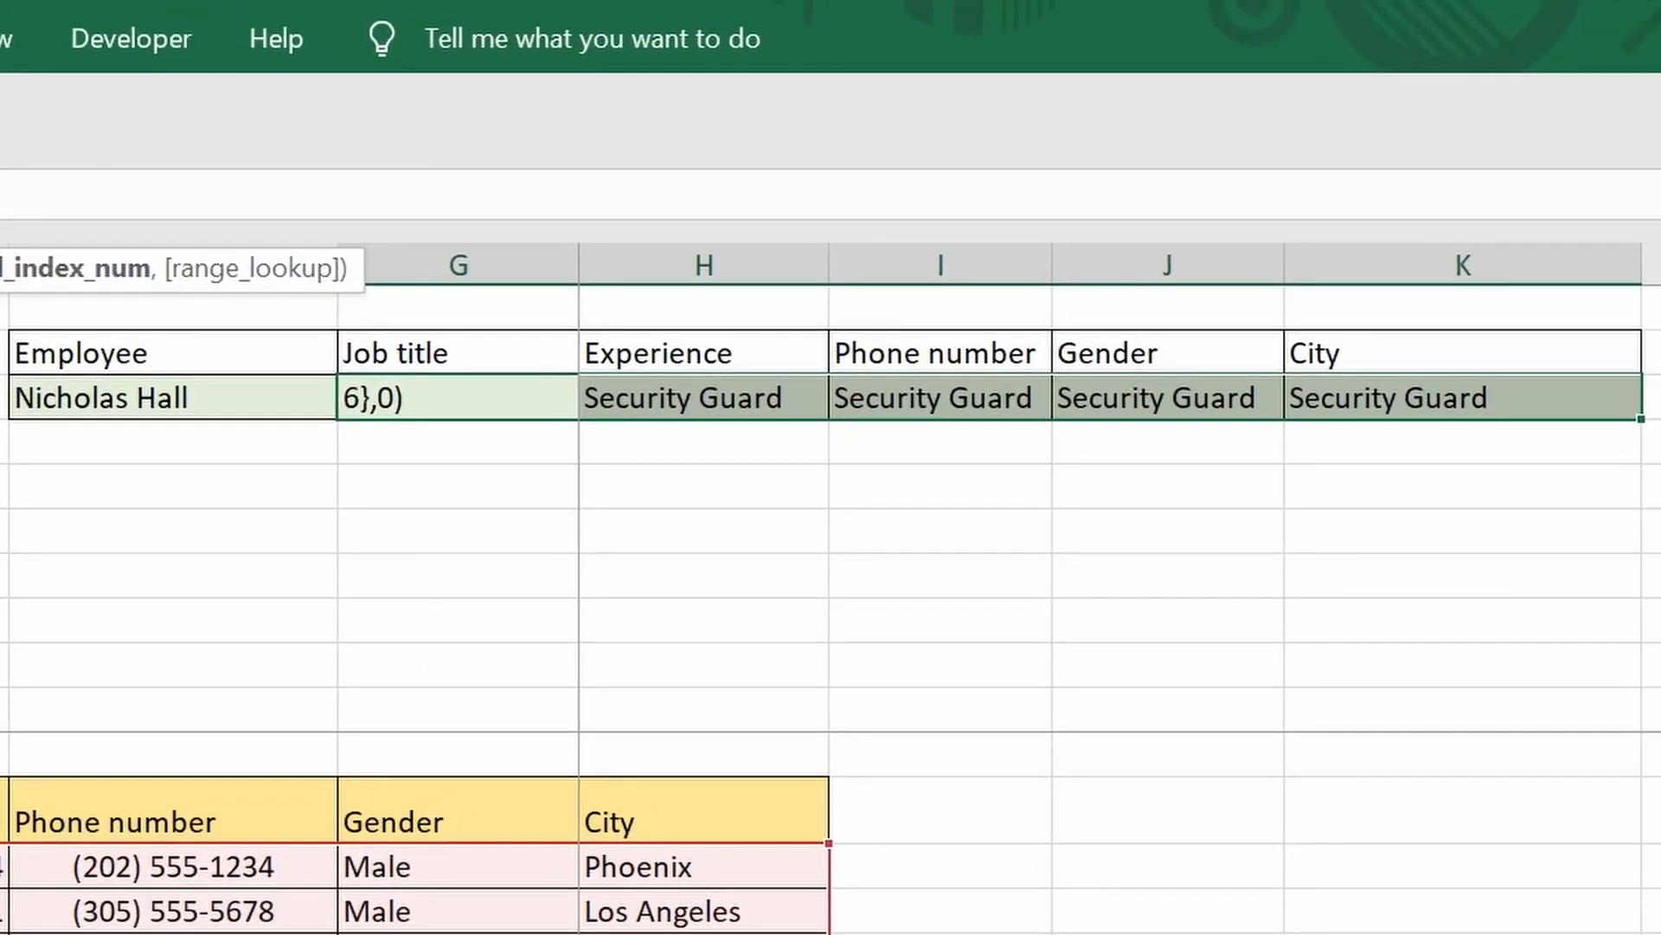
key(ctrl+shift+Return)
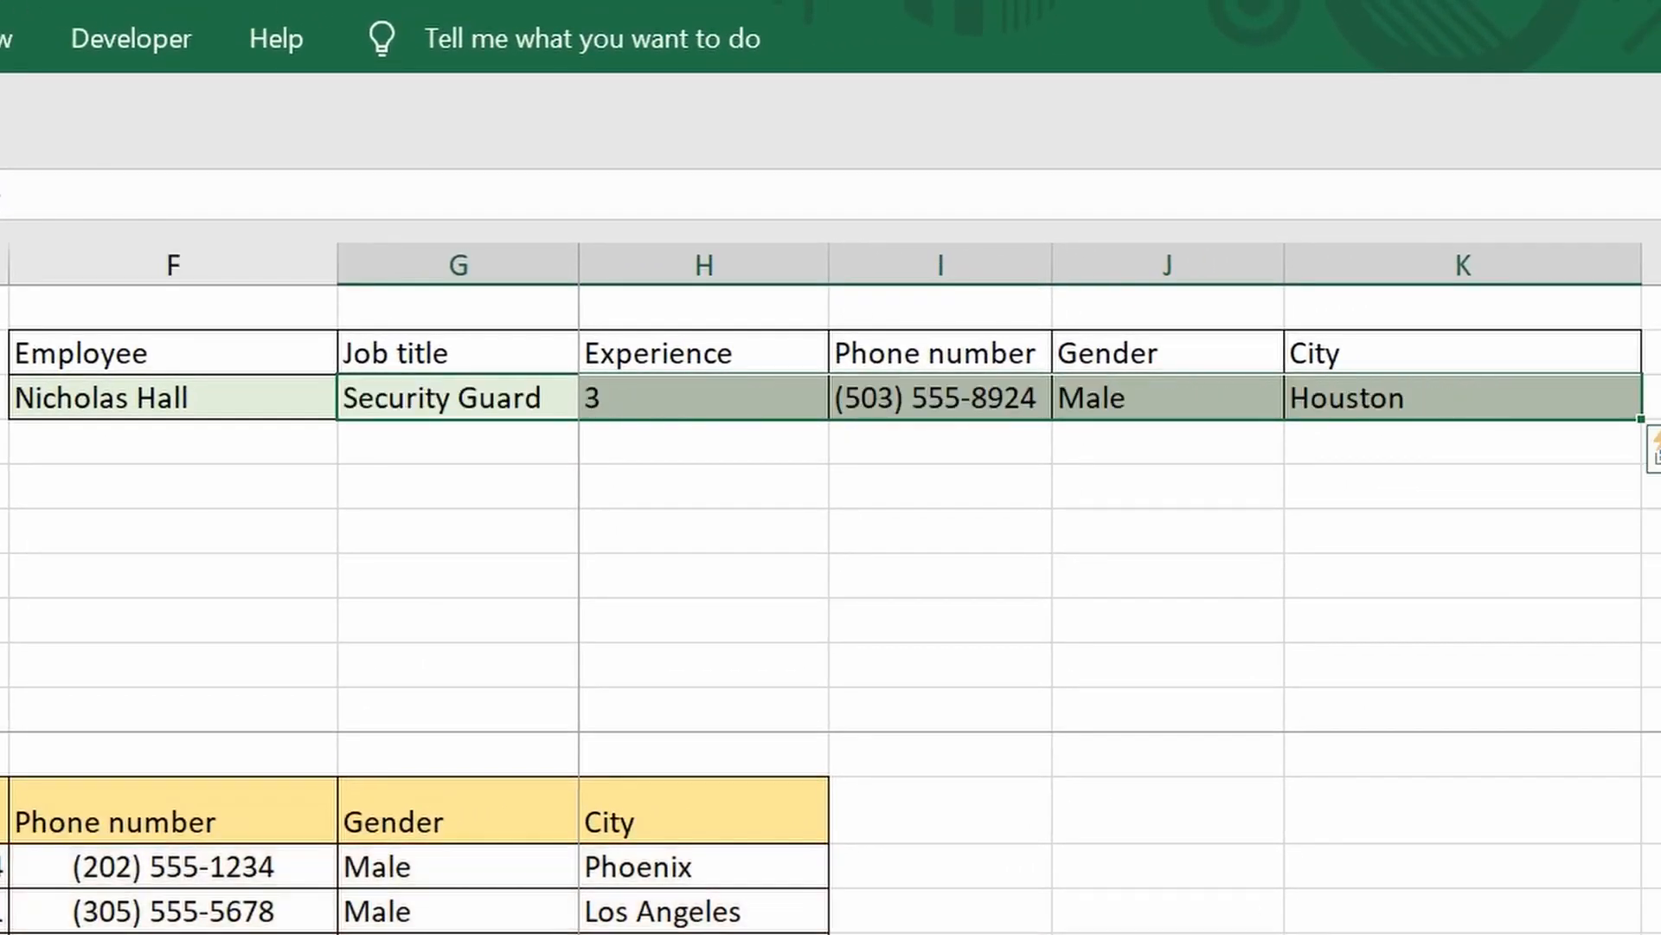
Step: Narrow column H to fit the Experience header and the city names
click(666, 675)
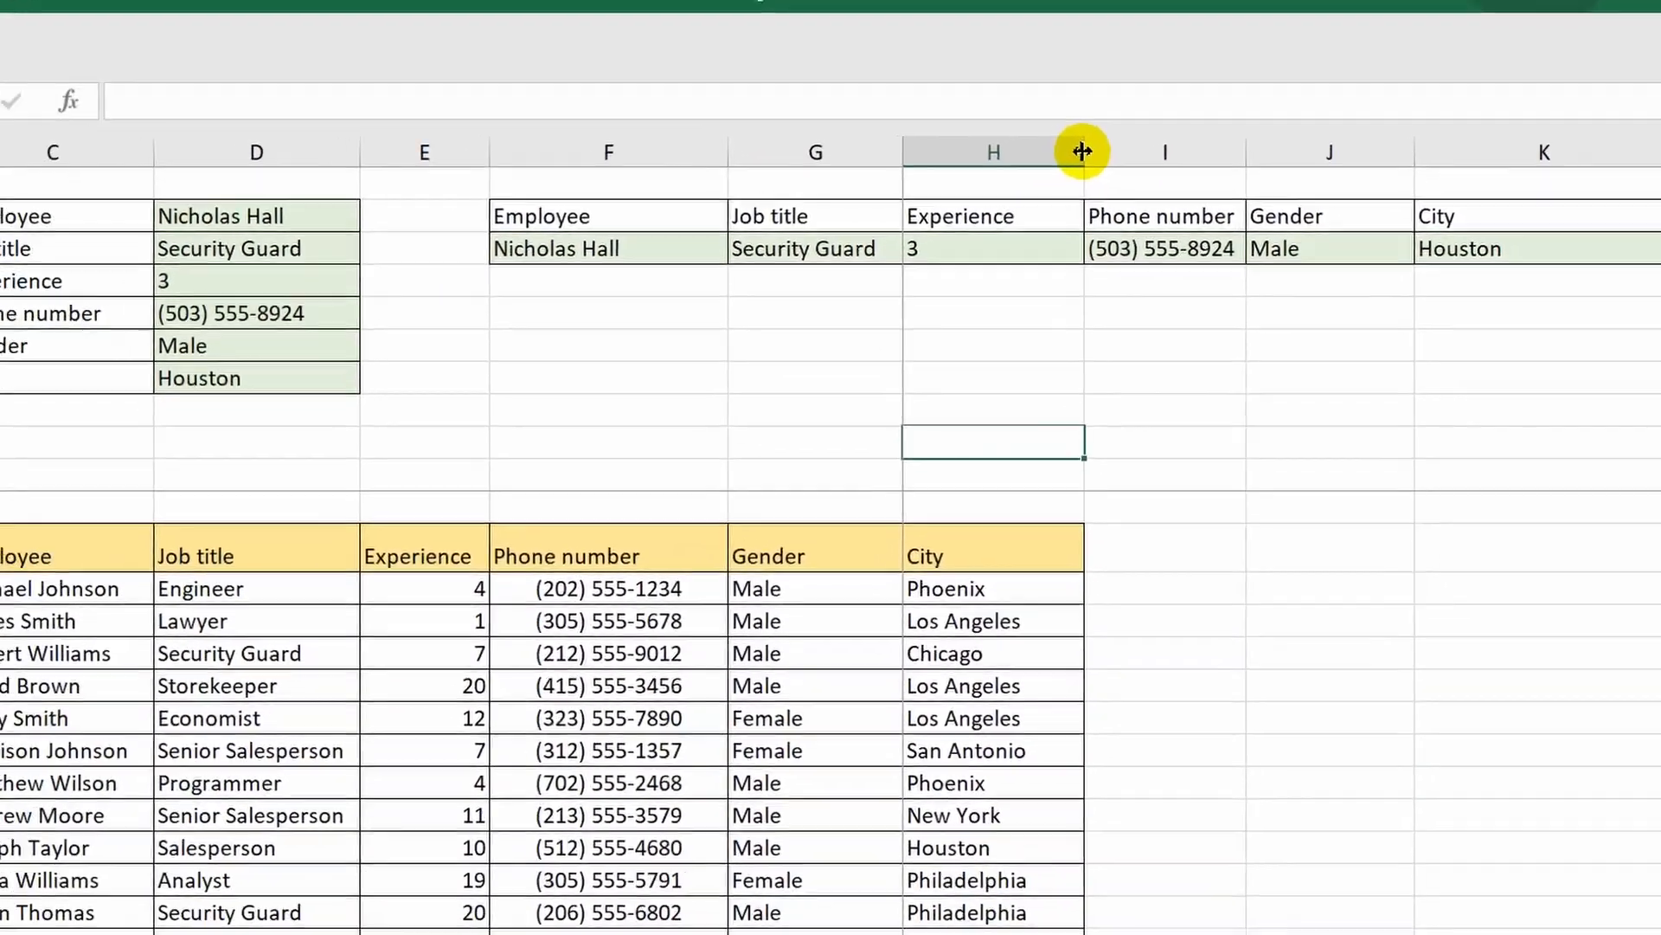
drag(829, 257, 752, 256)
drag(1068, 129, 1070, 128)
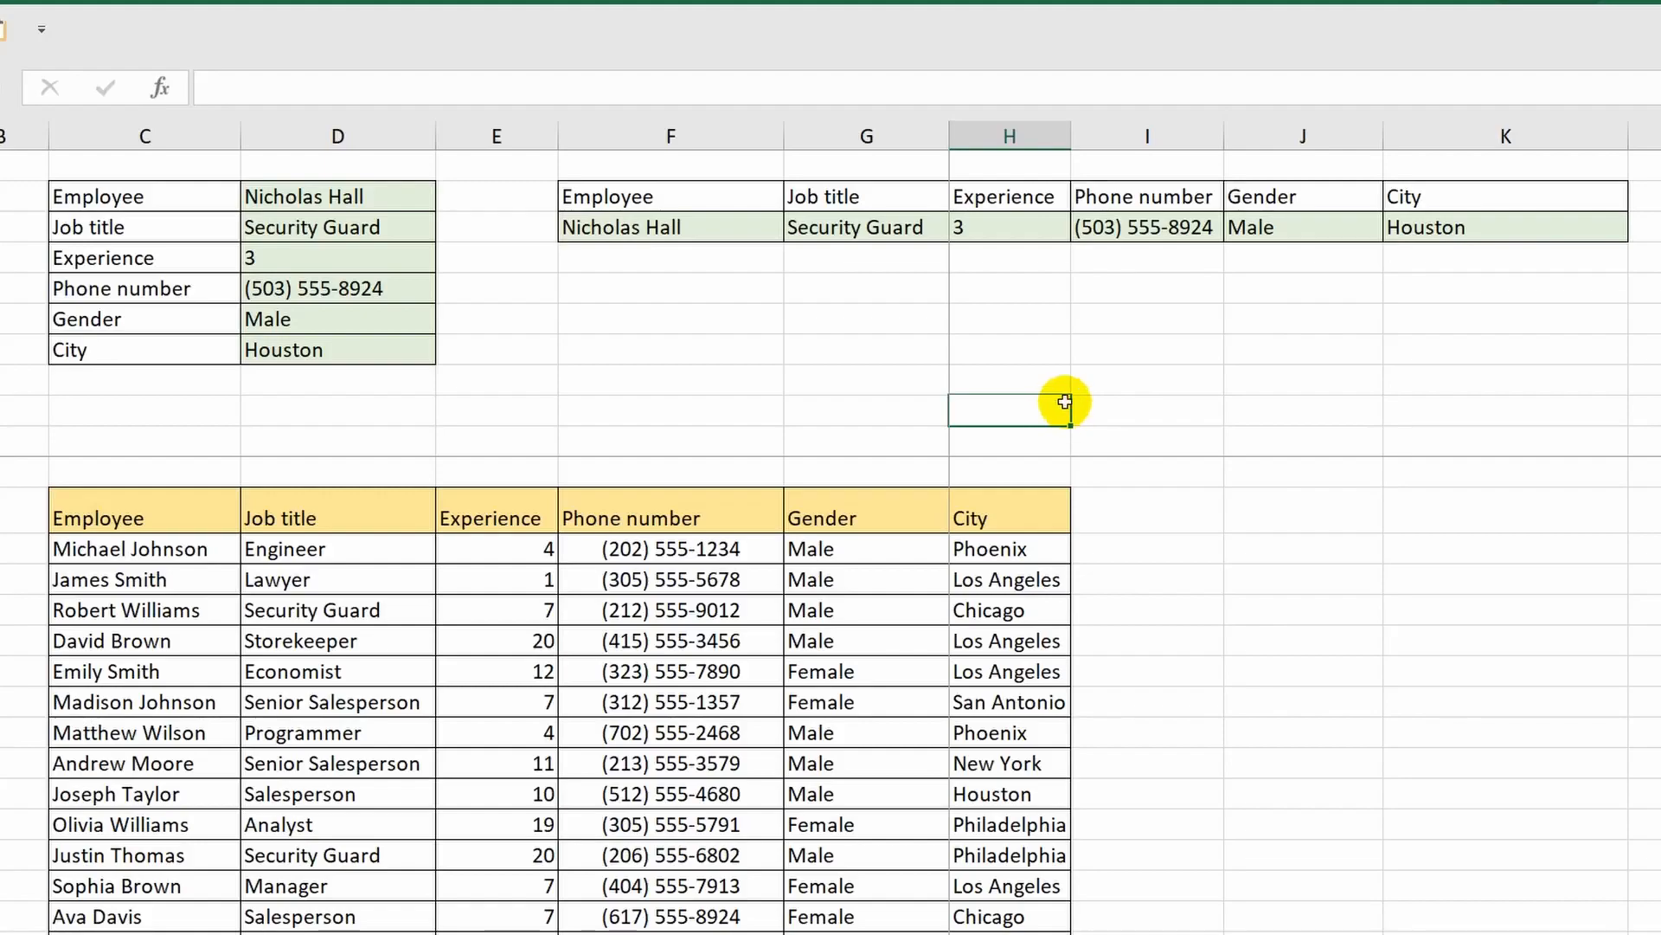
Step: Choose the second employee in the list as the lookup value in D2
click(390, 196)
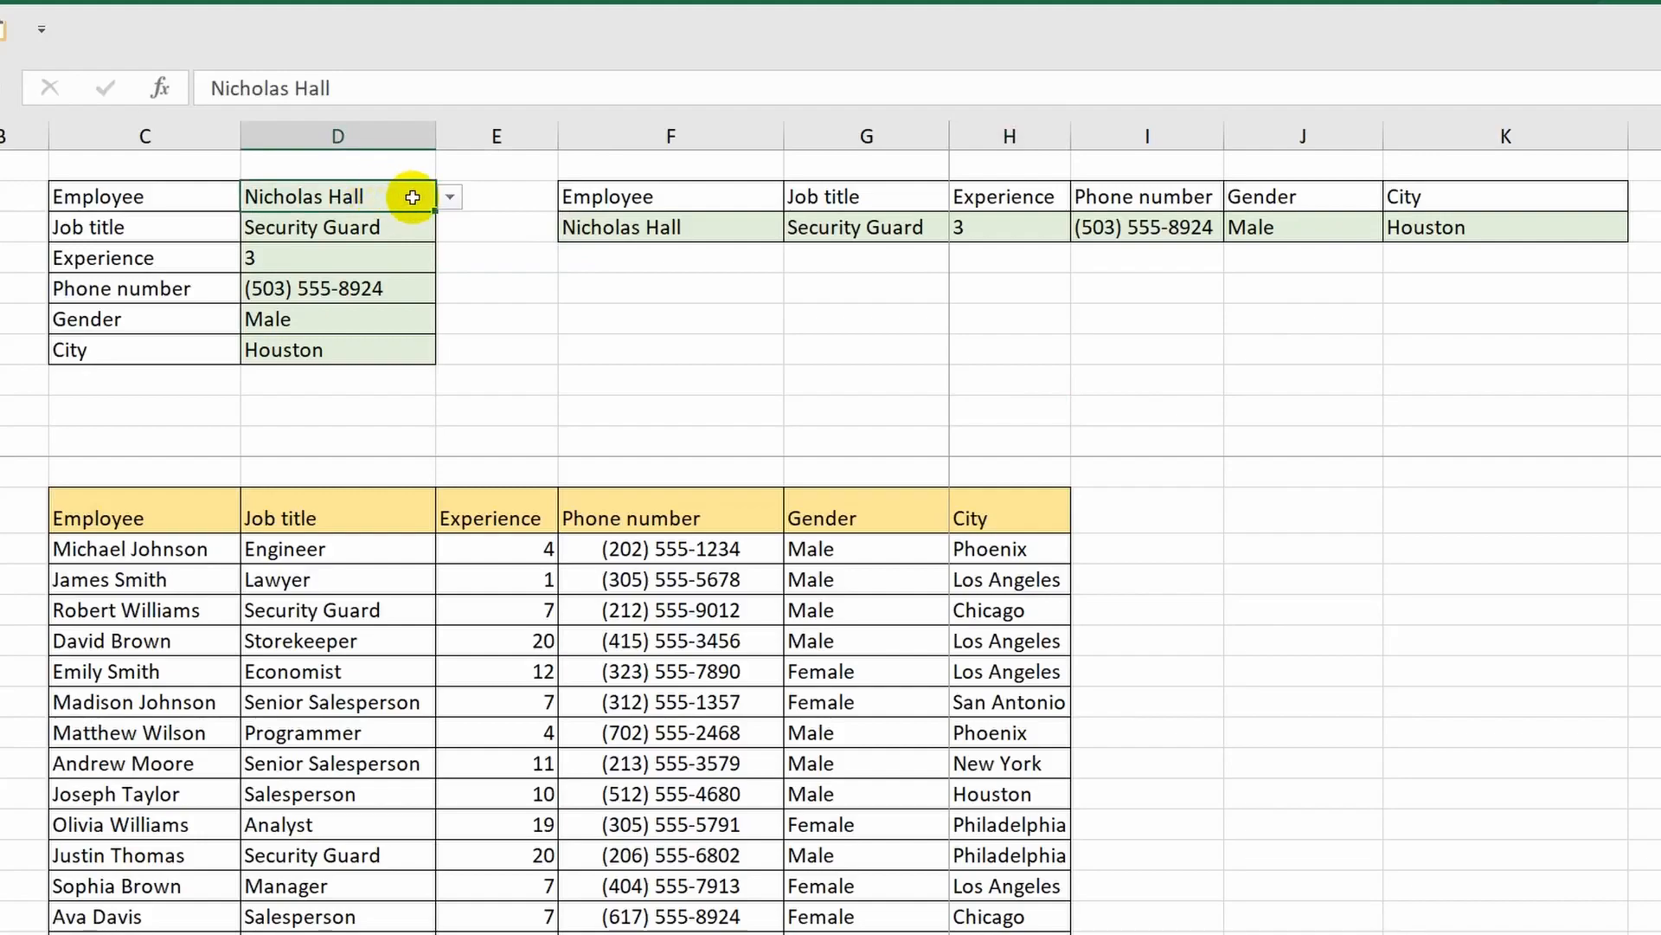
click(450, 197)
drag(439, 327, 446, 256)
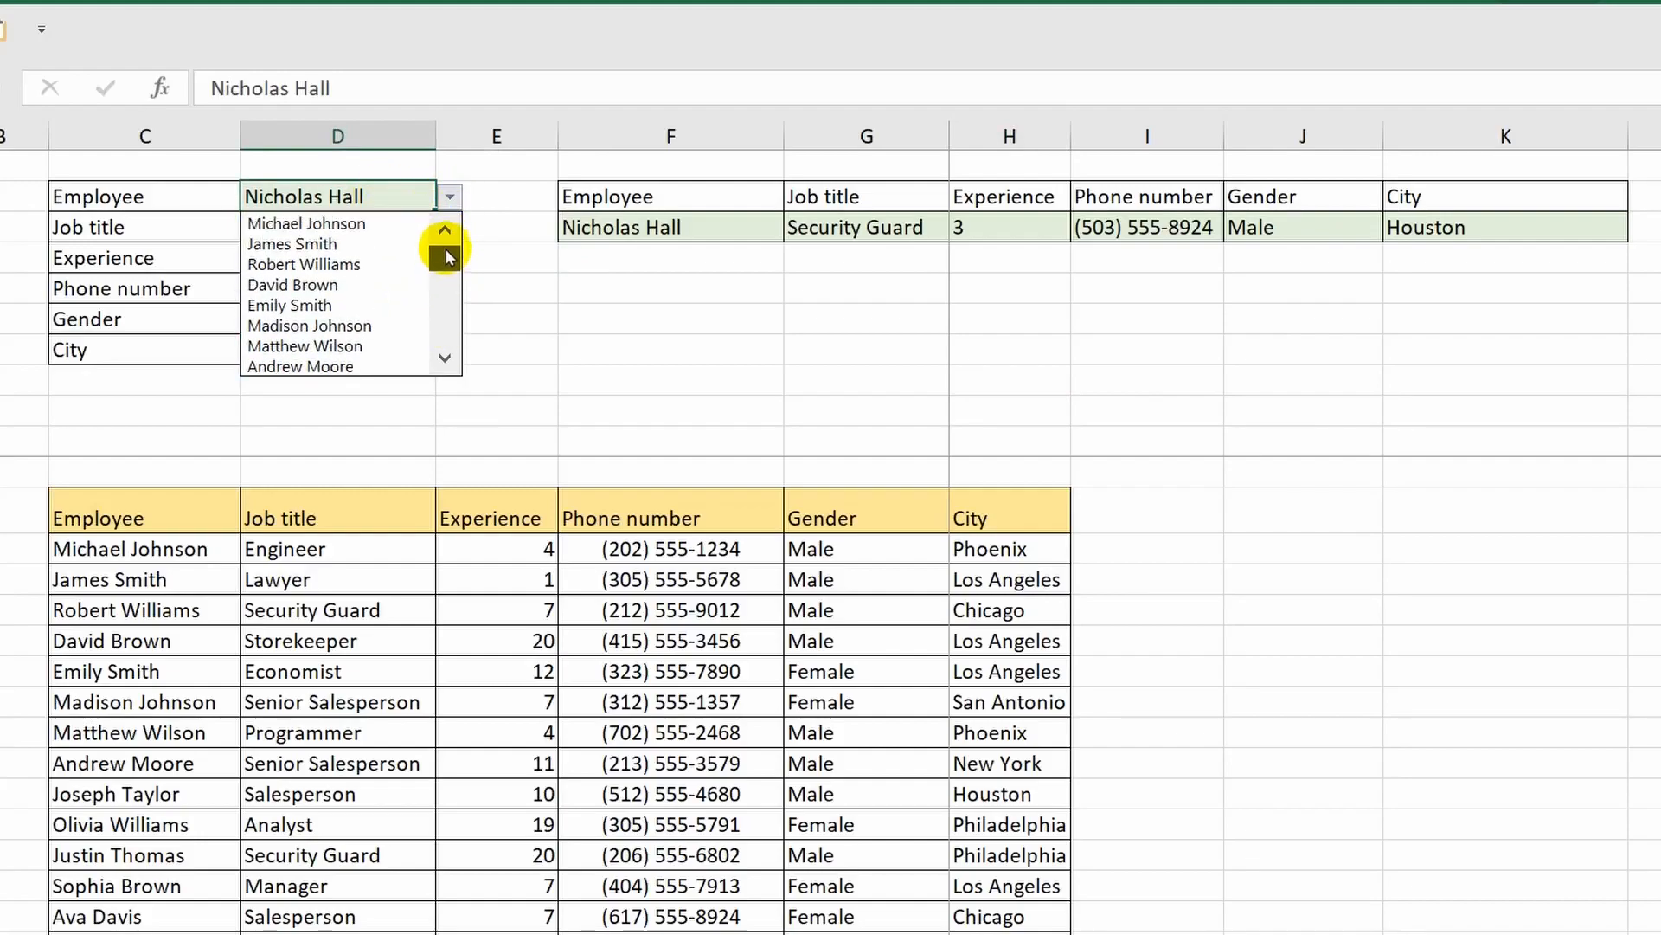
click(355, 248)
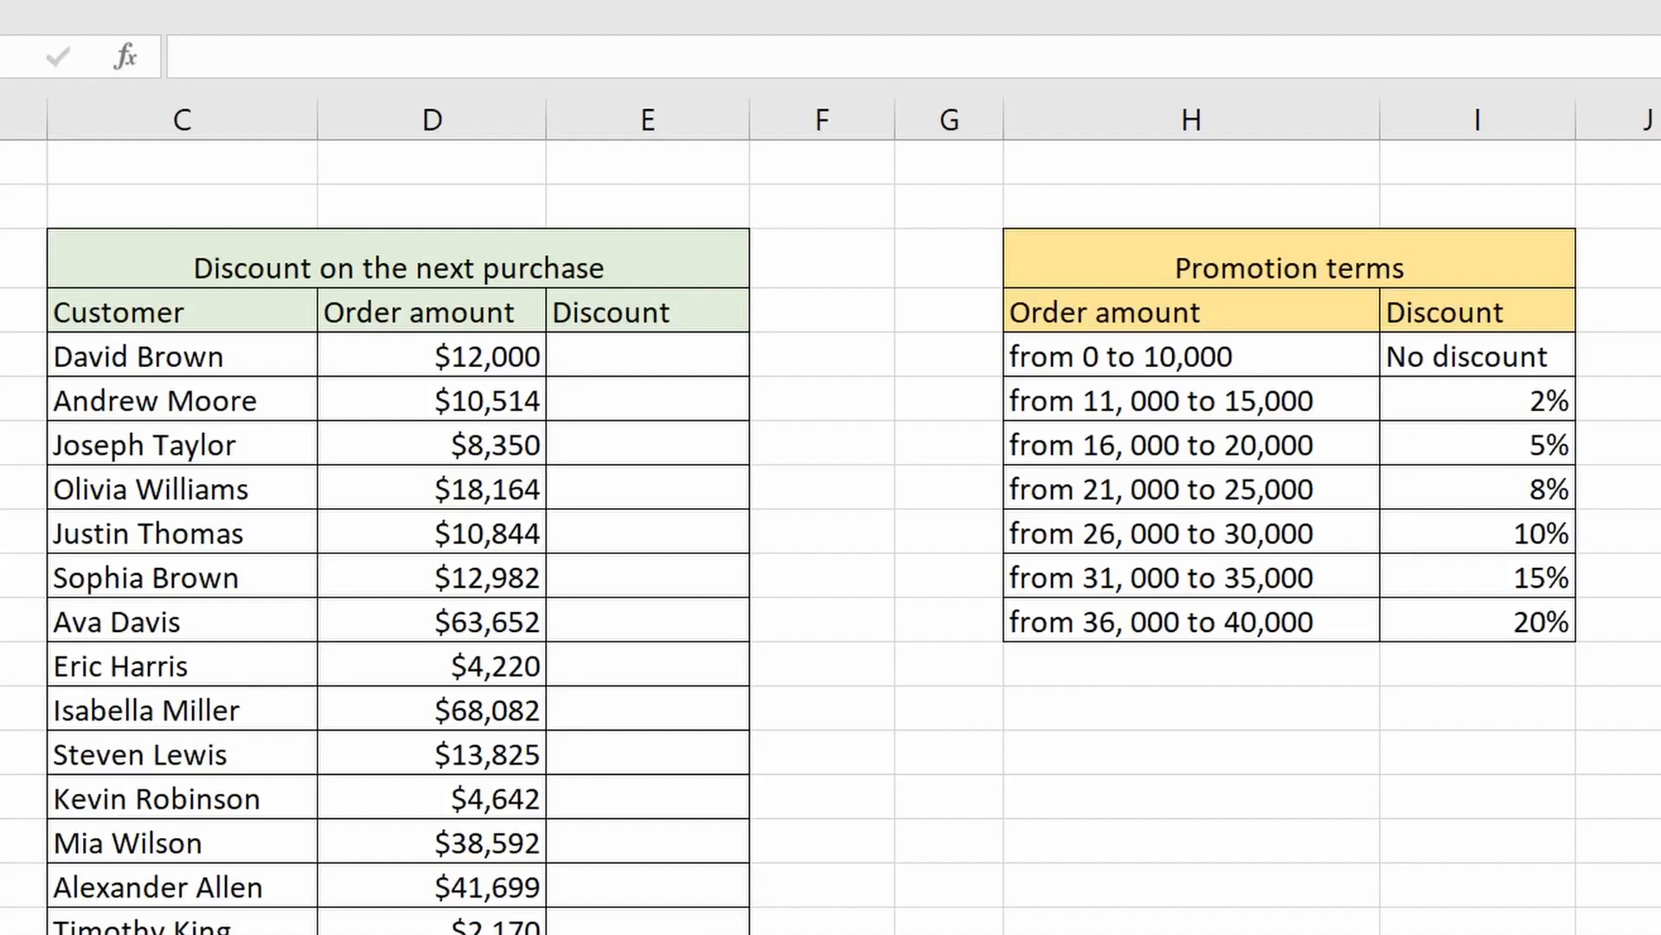
Step: Enter the lower limits 0 in G6 and 11000 in G7, and Flash Fill the remaining promotion thresholds down to G12
click(964, 357)
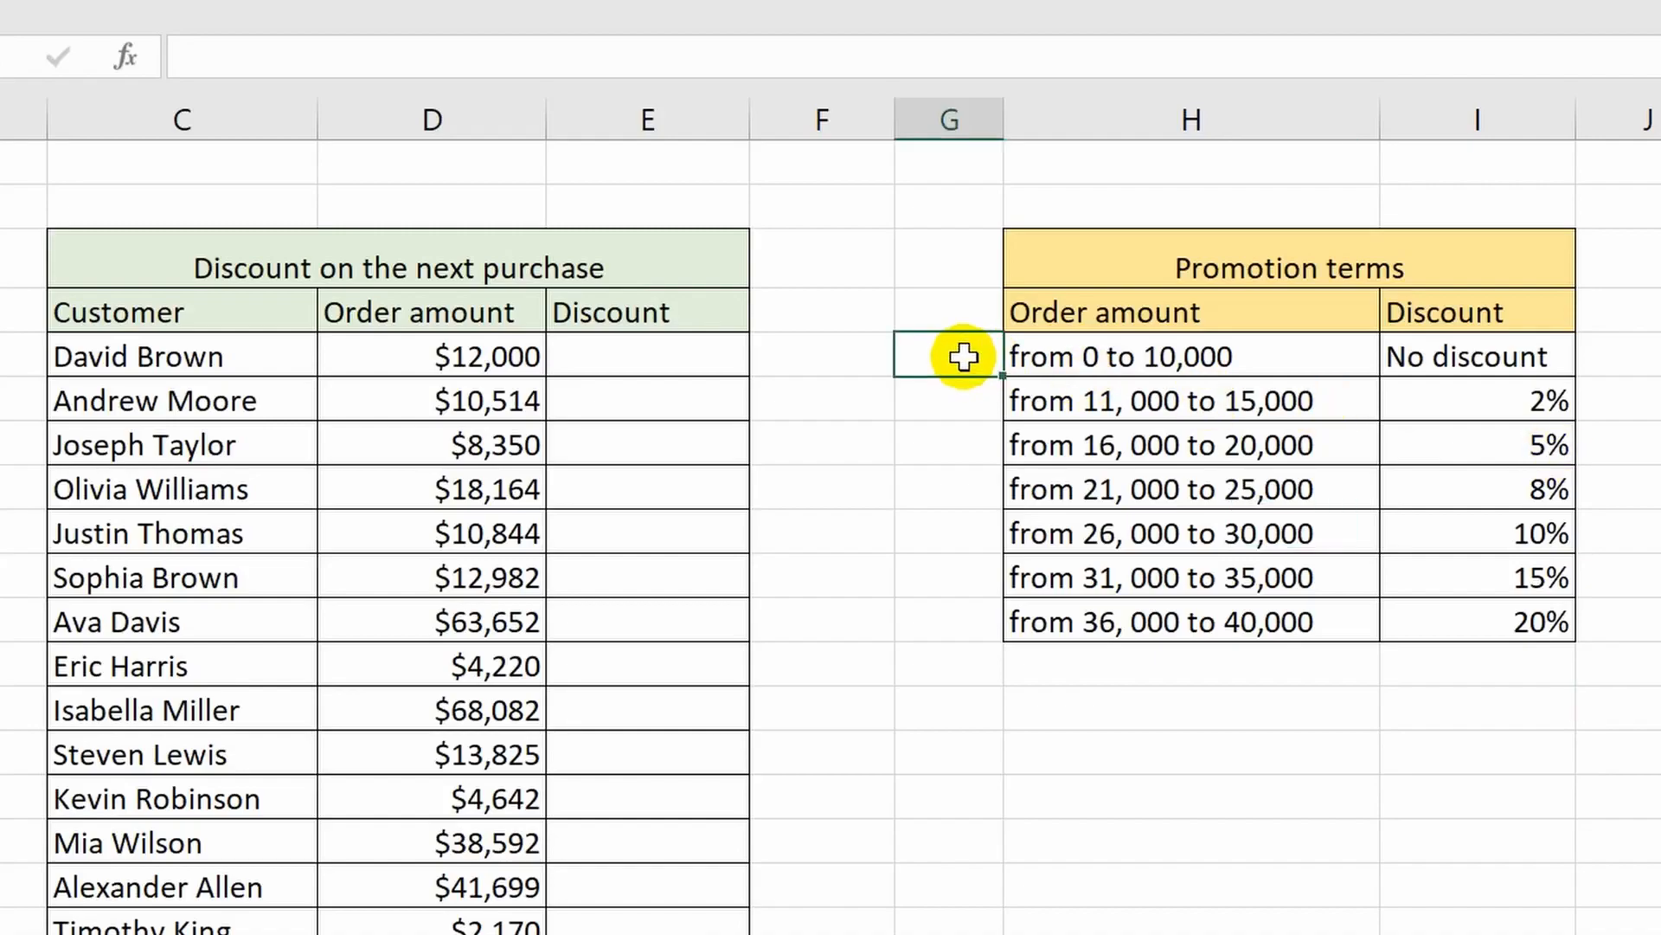
double_click(963, 357)
text(0)
key(Return)
text(11)
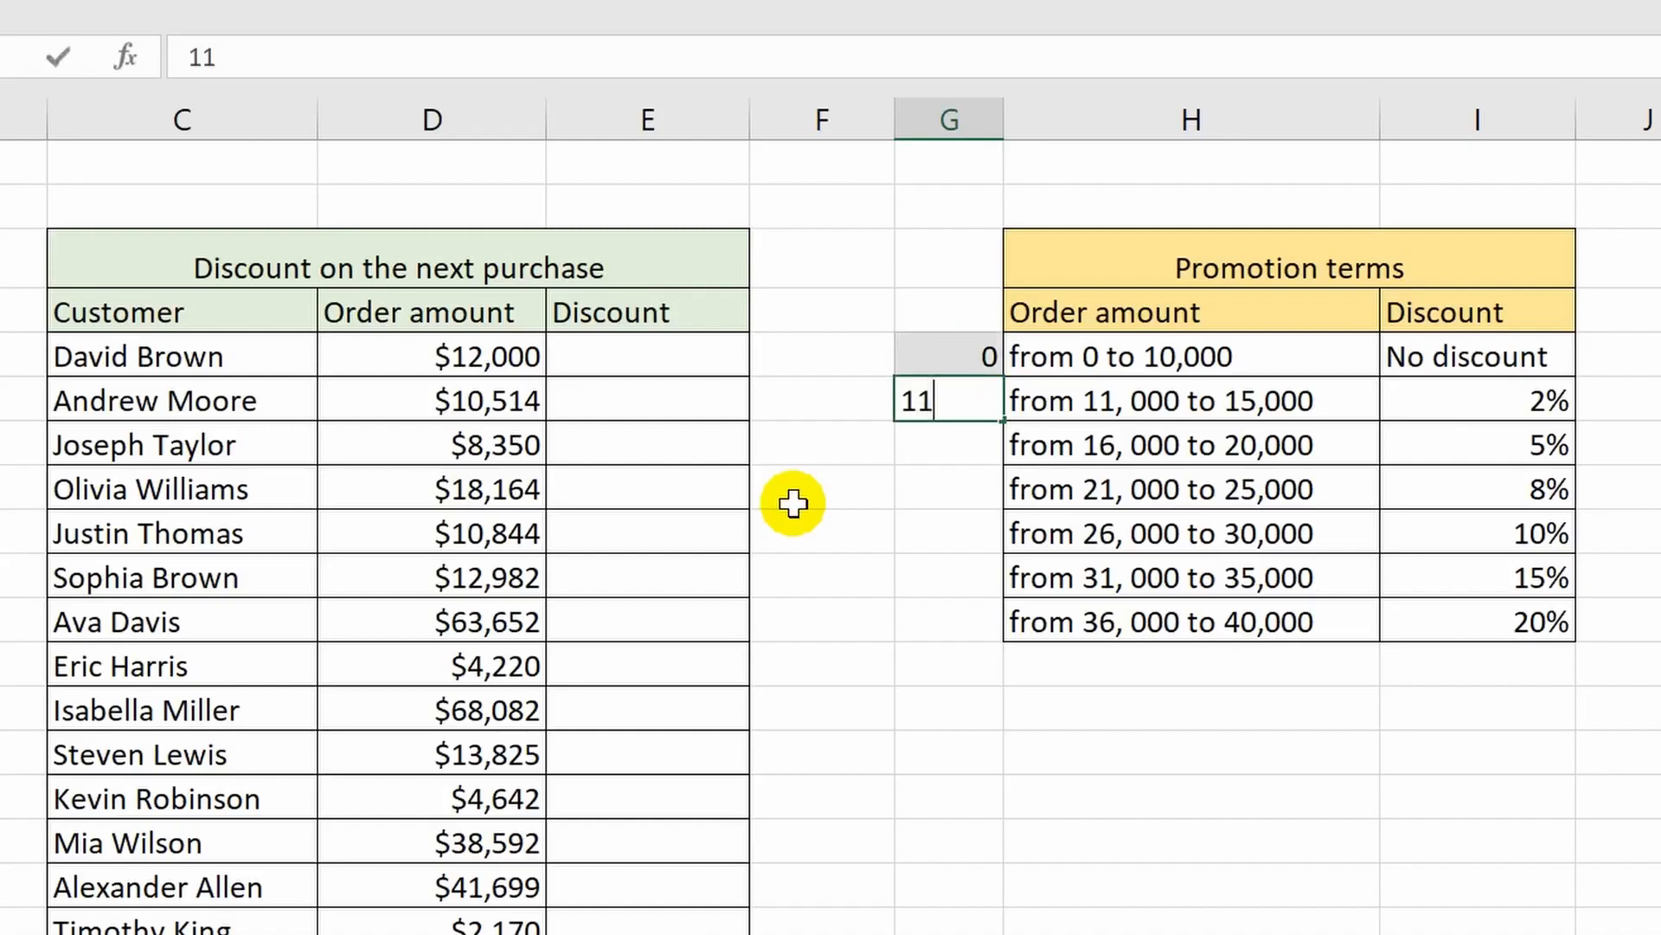
text(000)
key(Return)
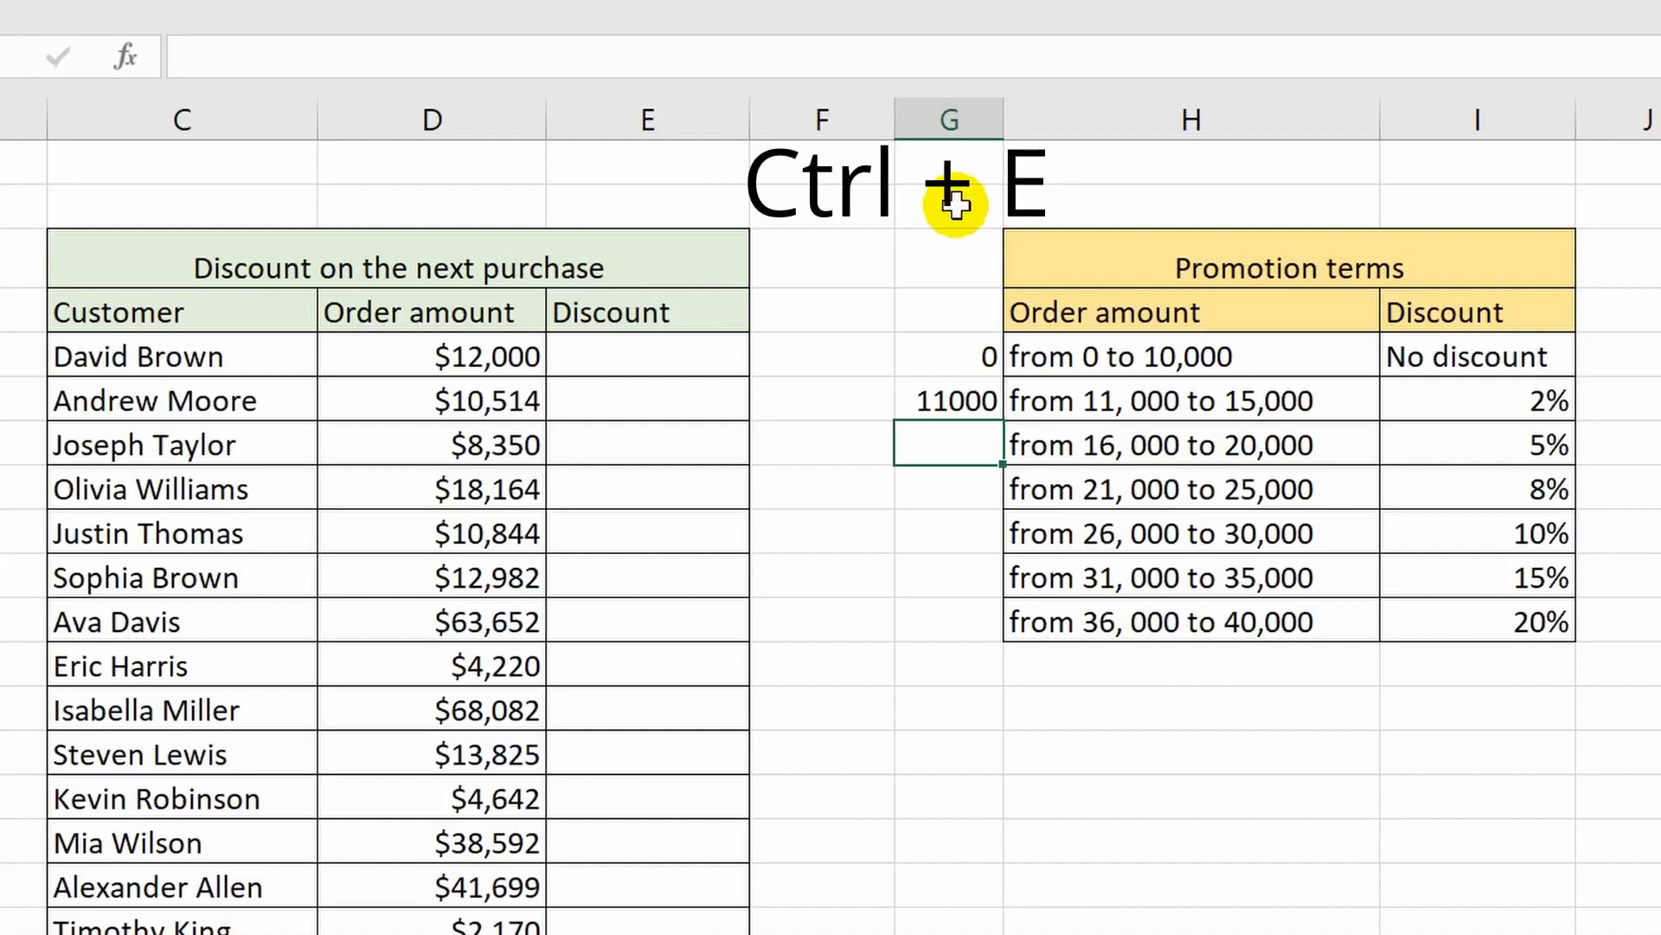
key(ctrl+e)
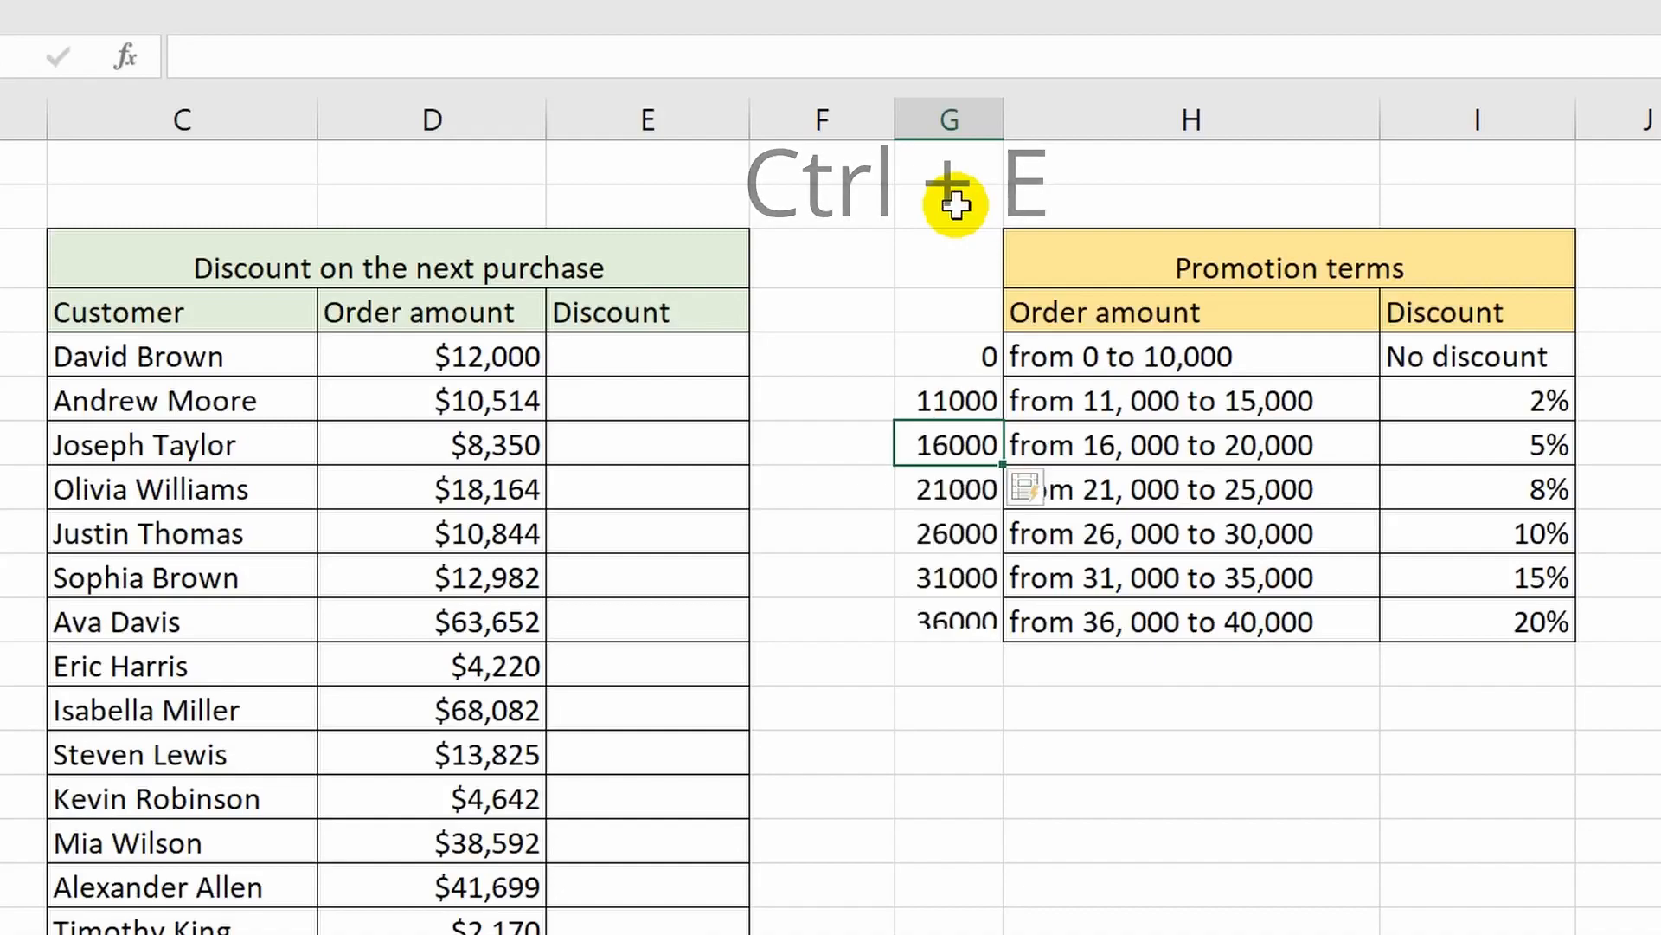
click(1132, 770)
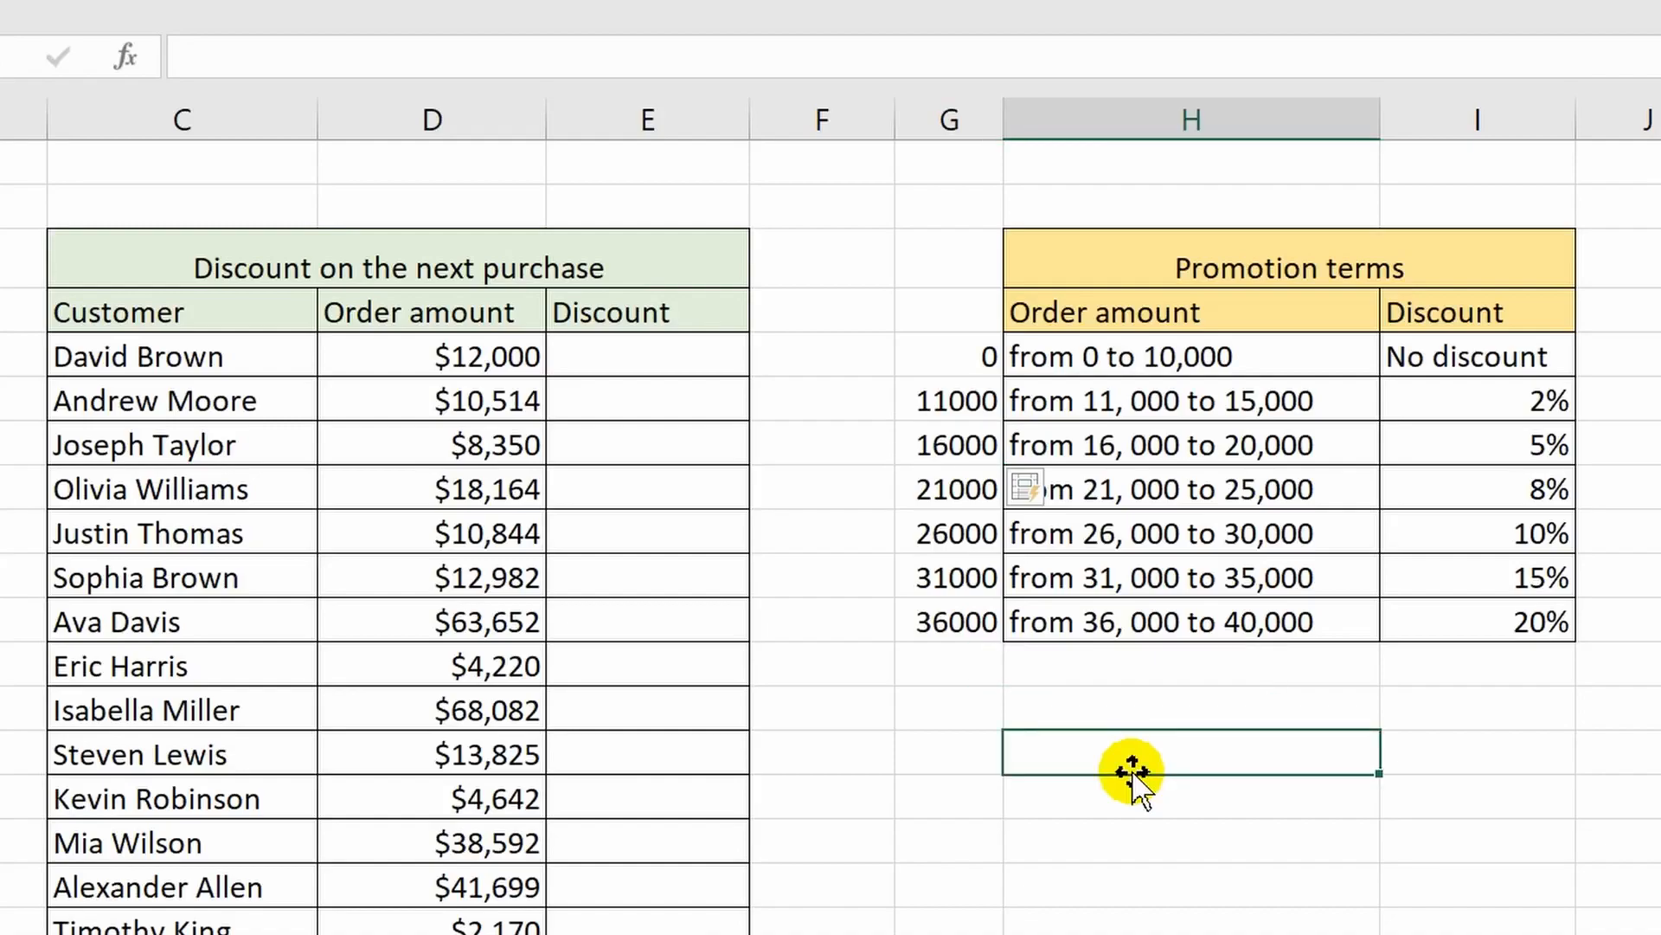
Step: Enter =VLOOKUP(D6,$G$6:$I$12,3,TRUE) in E6 to look up the first customer's discount by approximate match
click(631, 353)
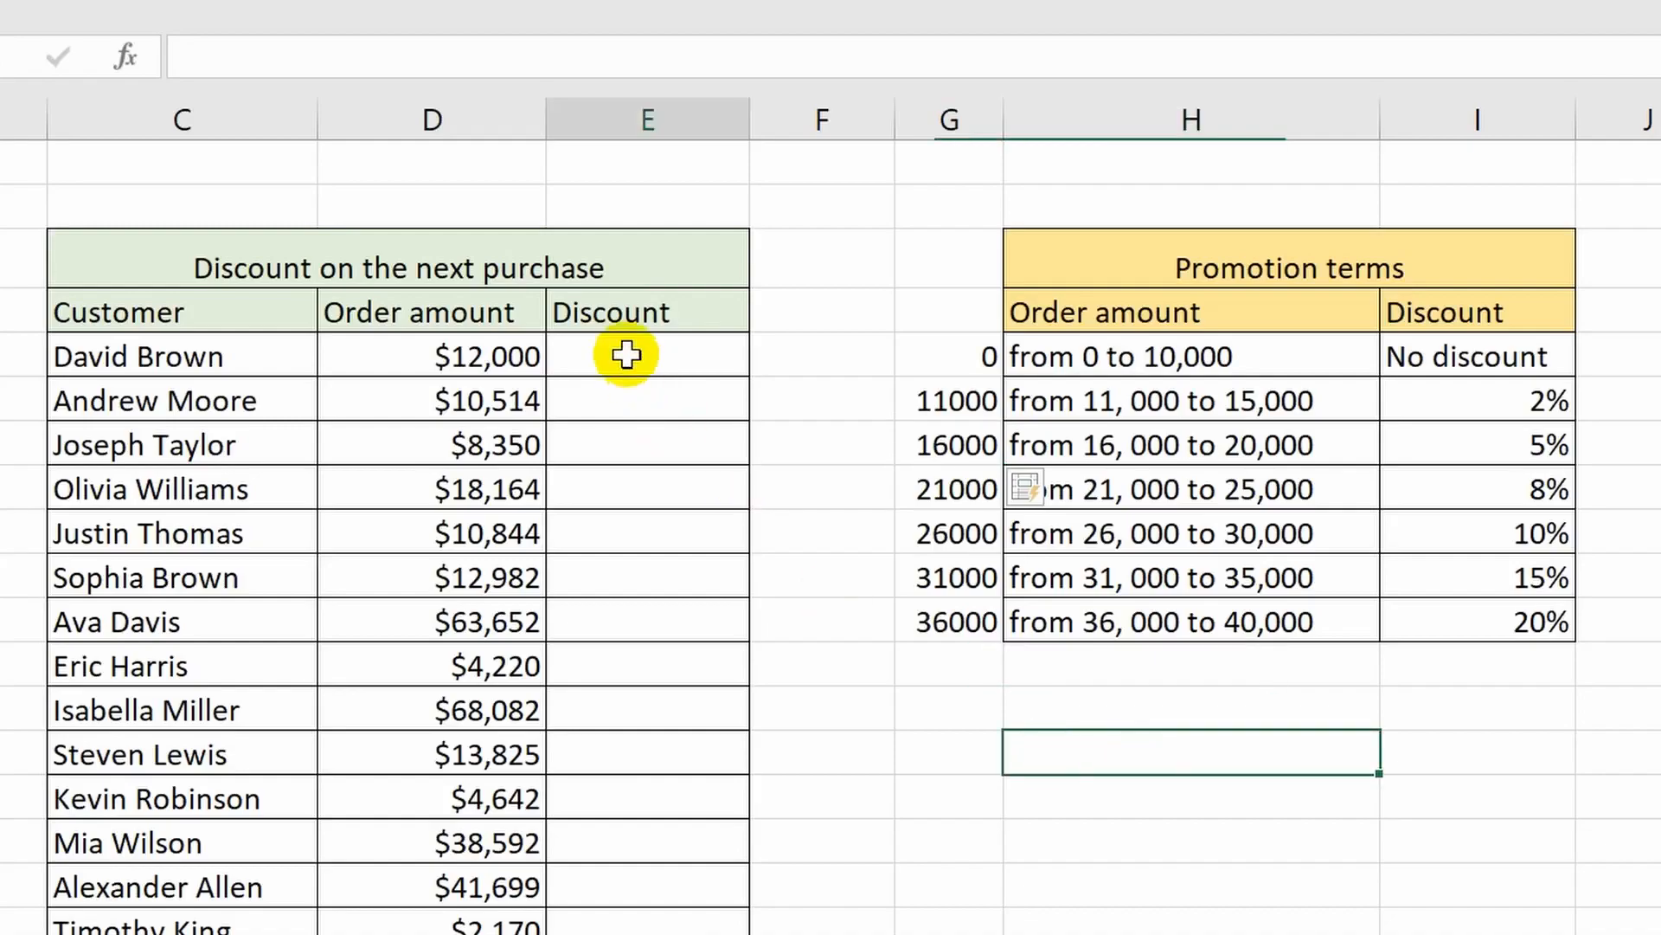
text(=vloo)
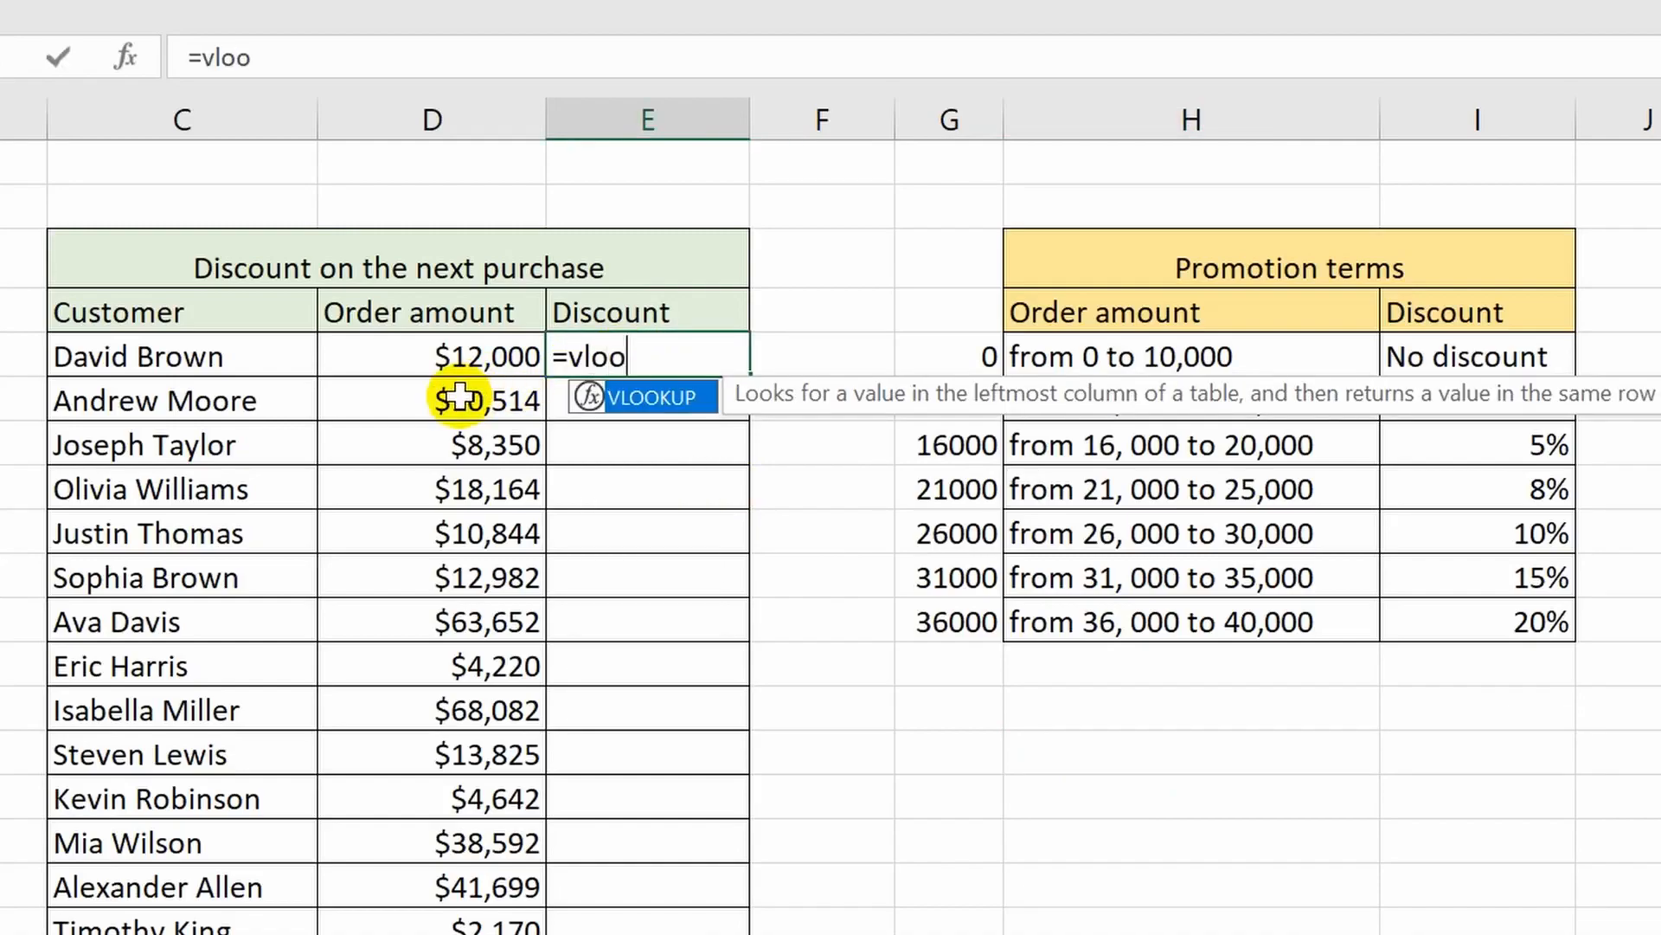
key(Tab)
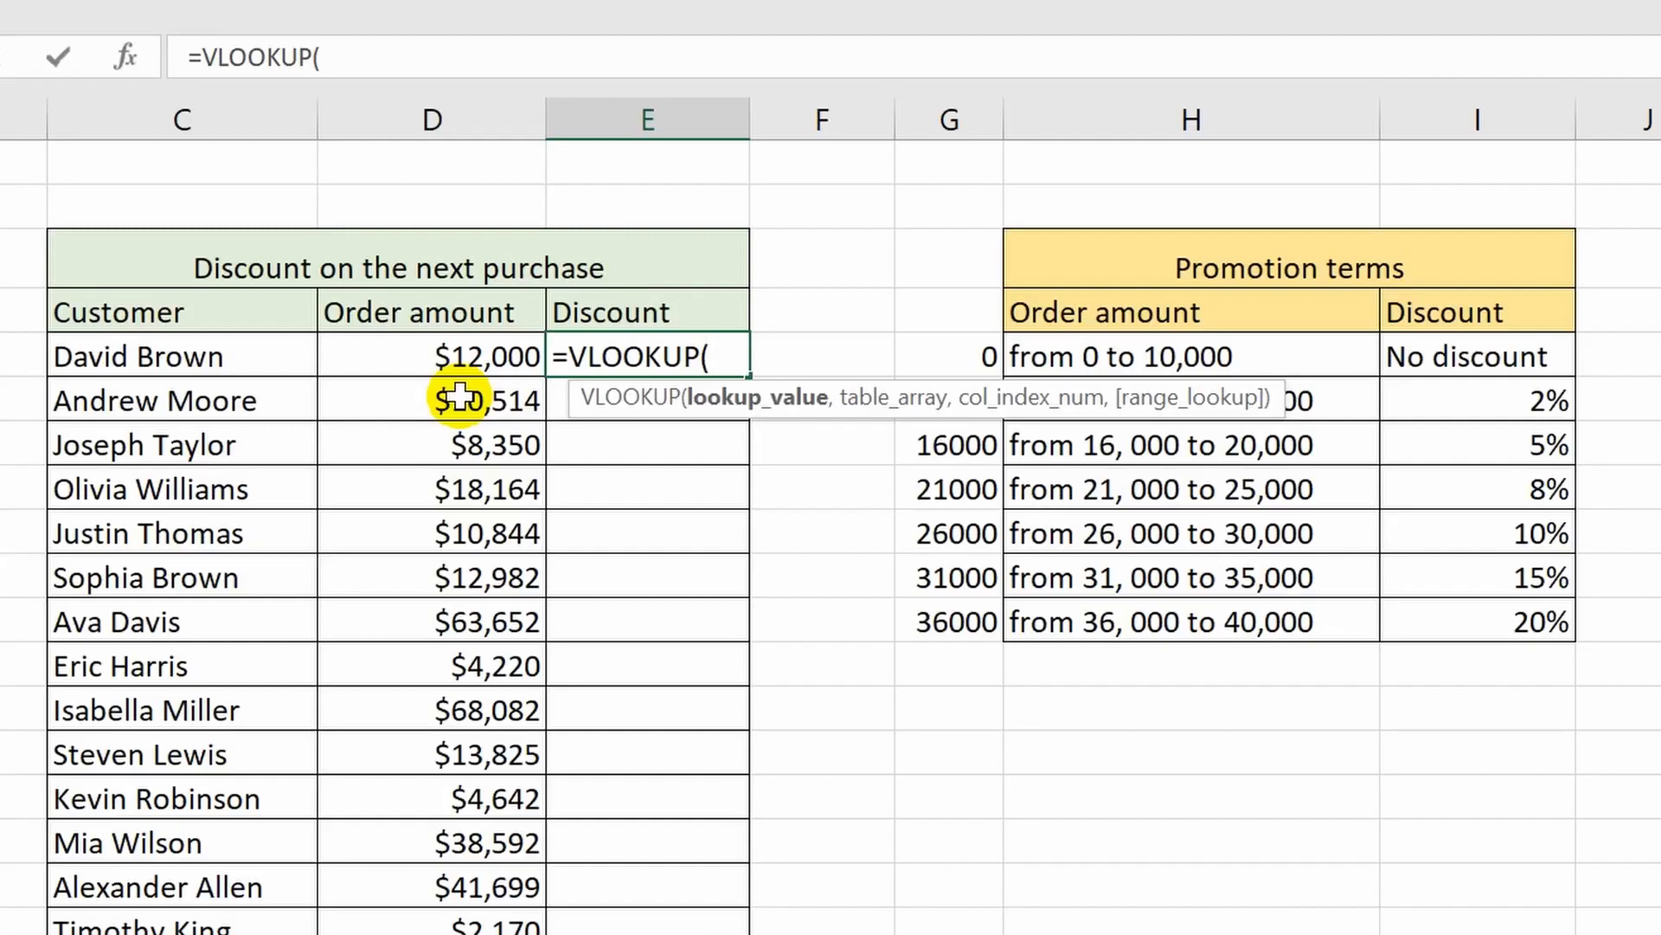
click(379, 356)
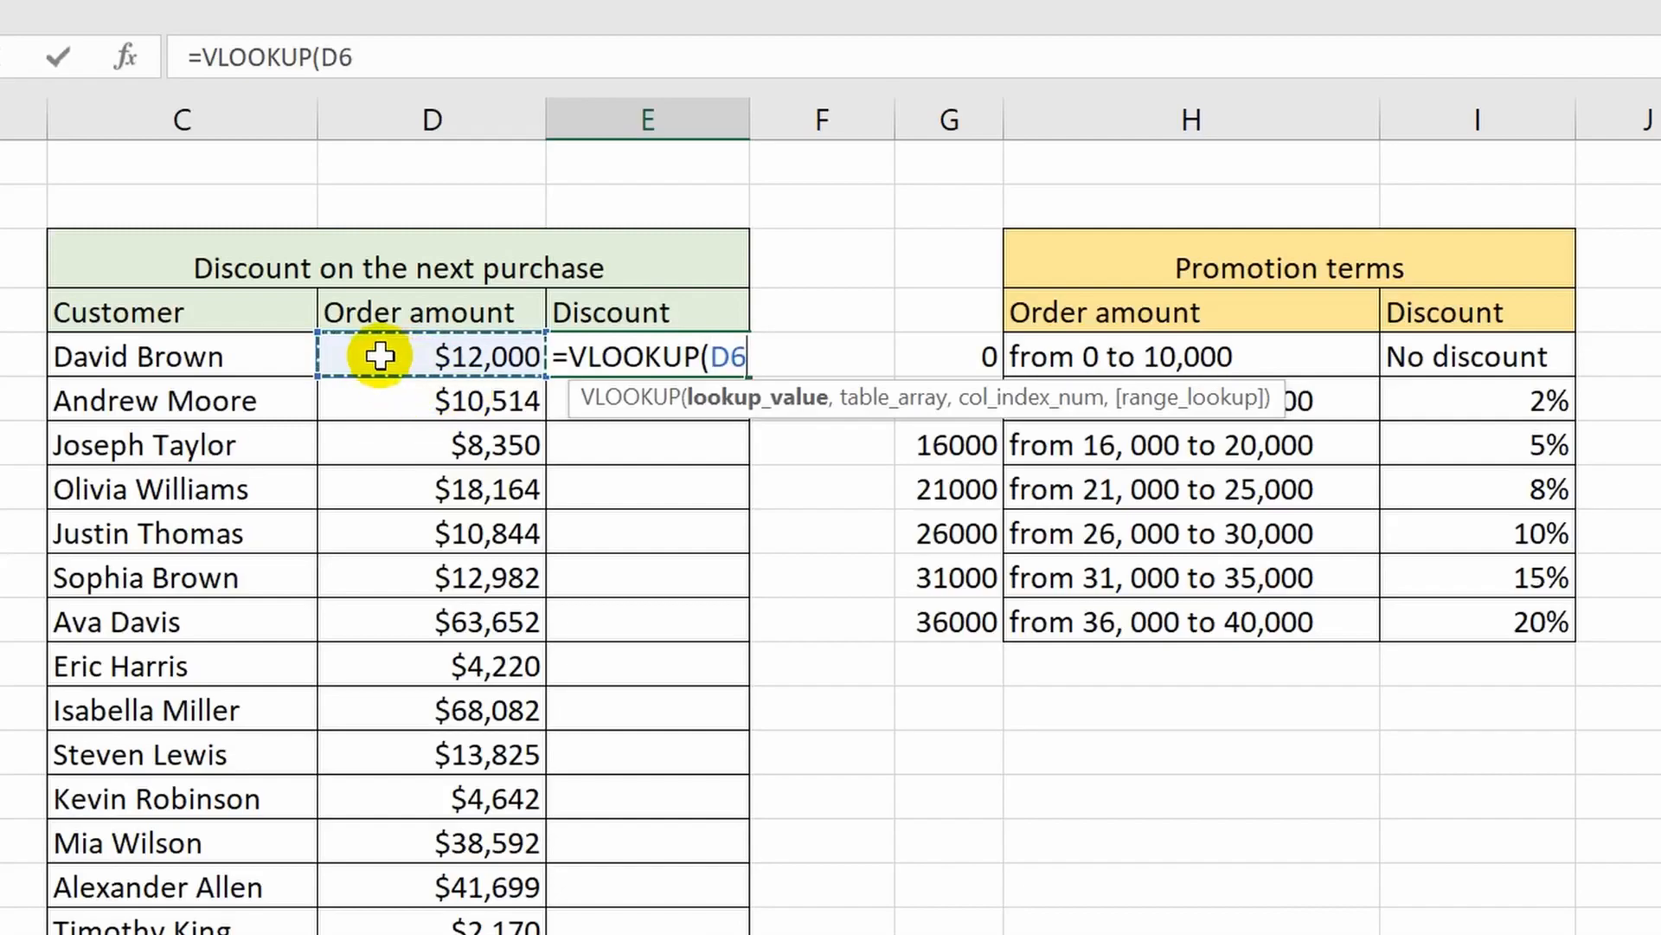
text(,)
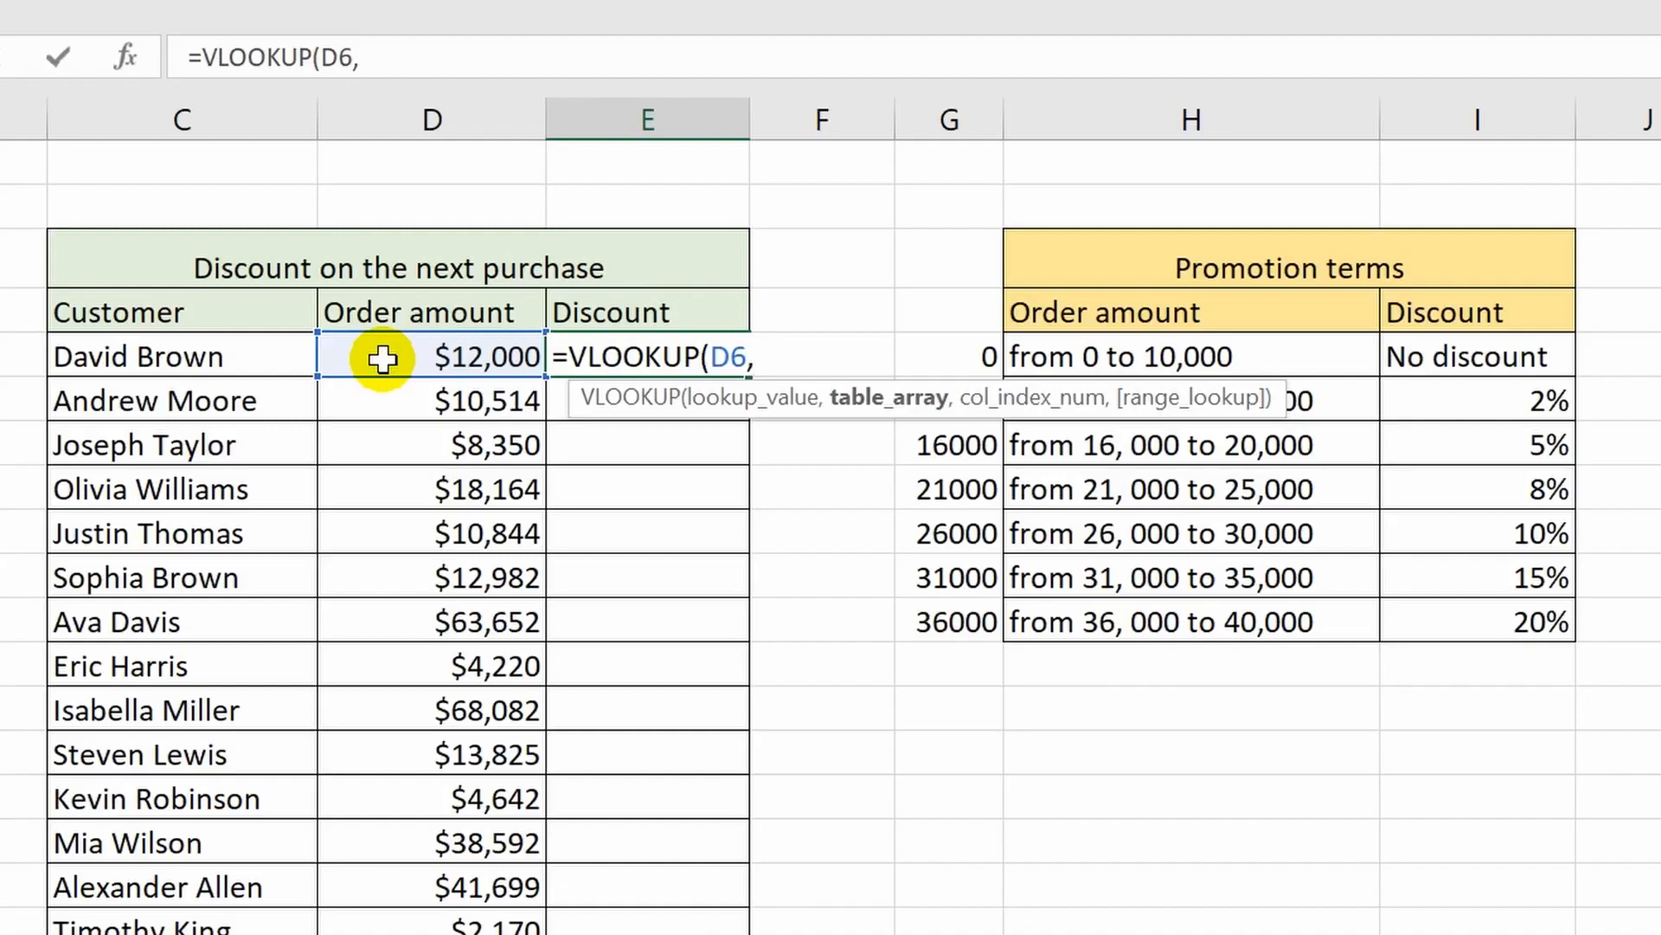
click(959, 351)
drag(959, 351, 1452, 630)
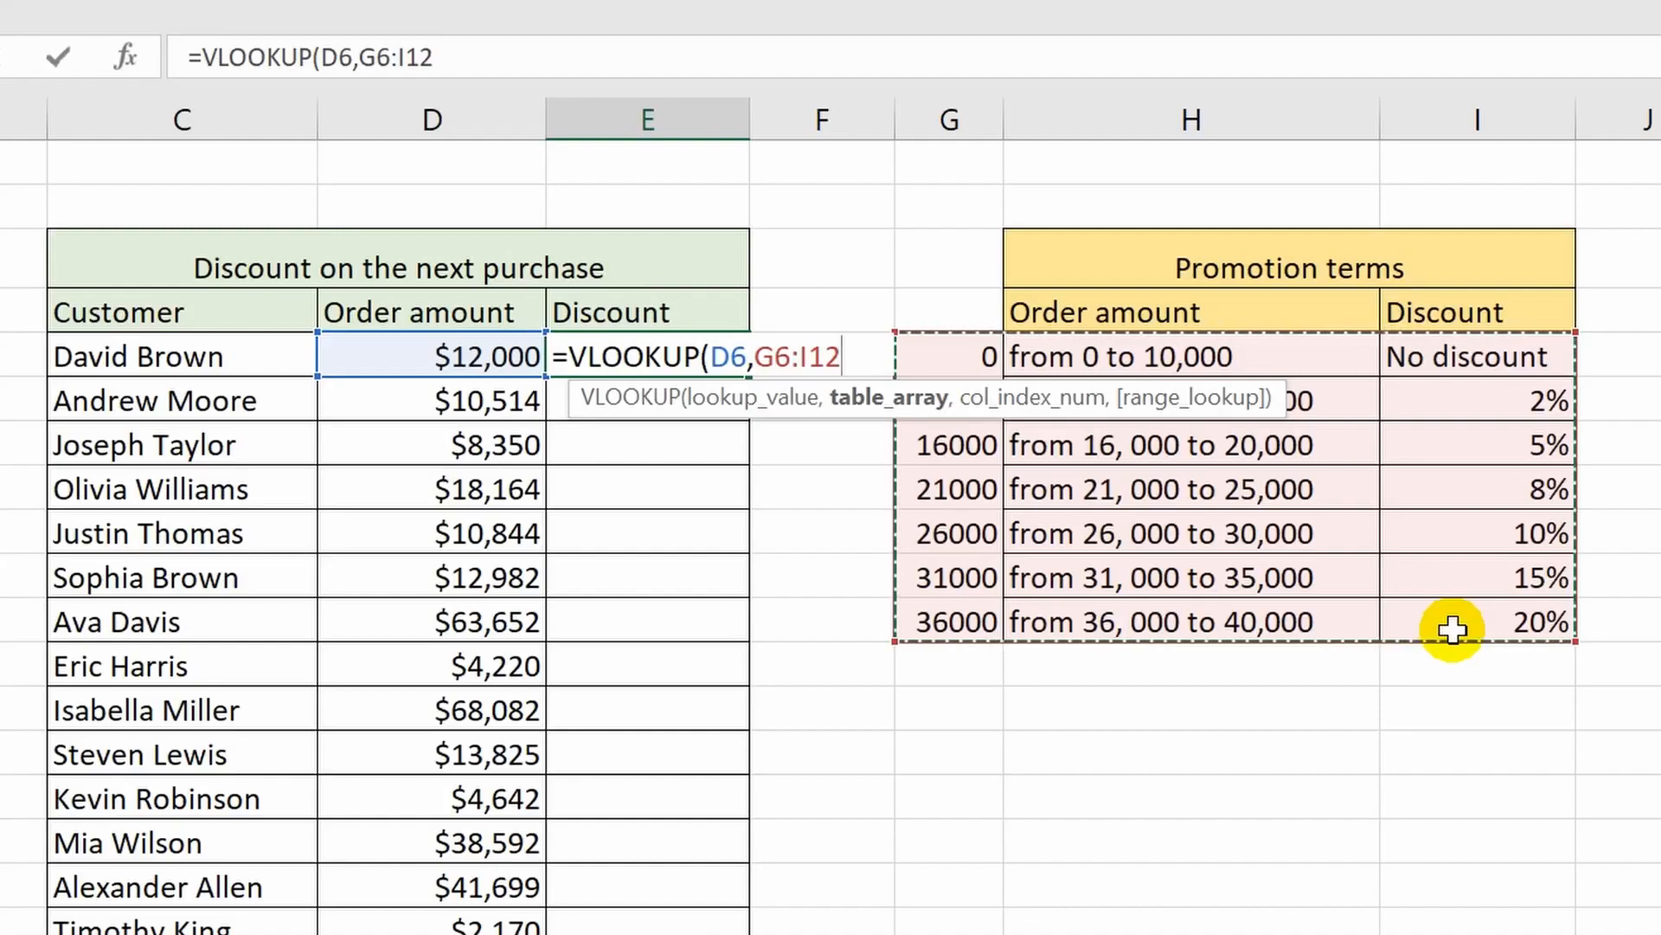
key(F4)
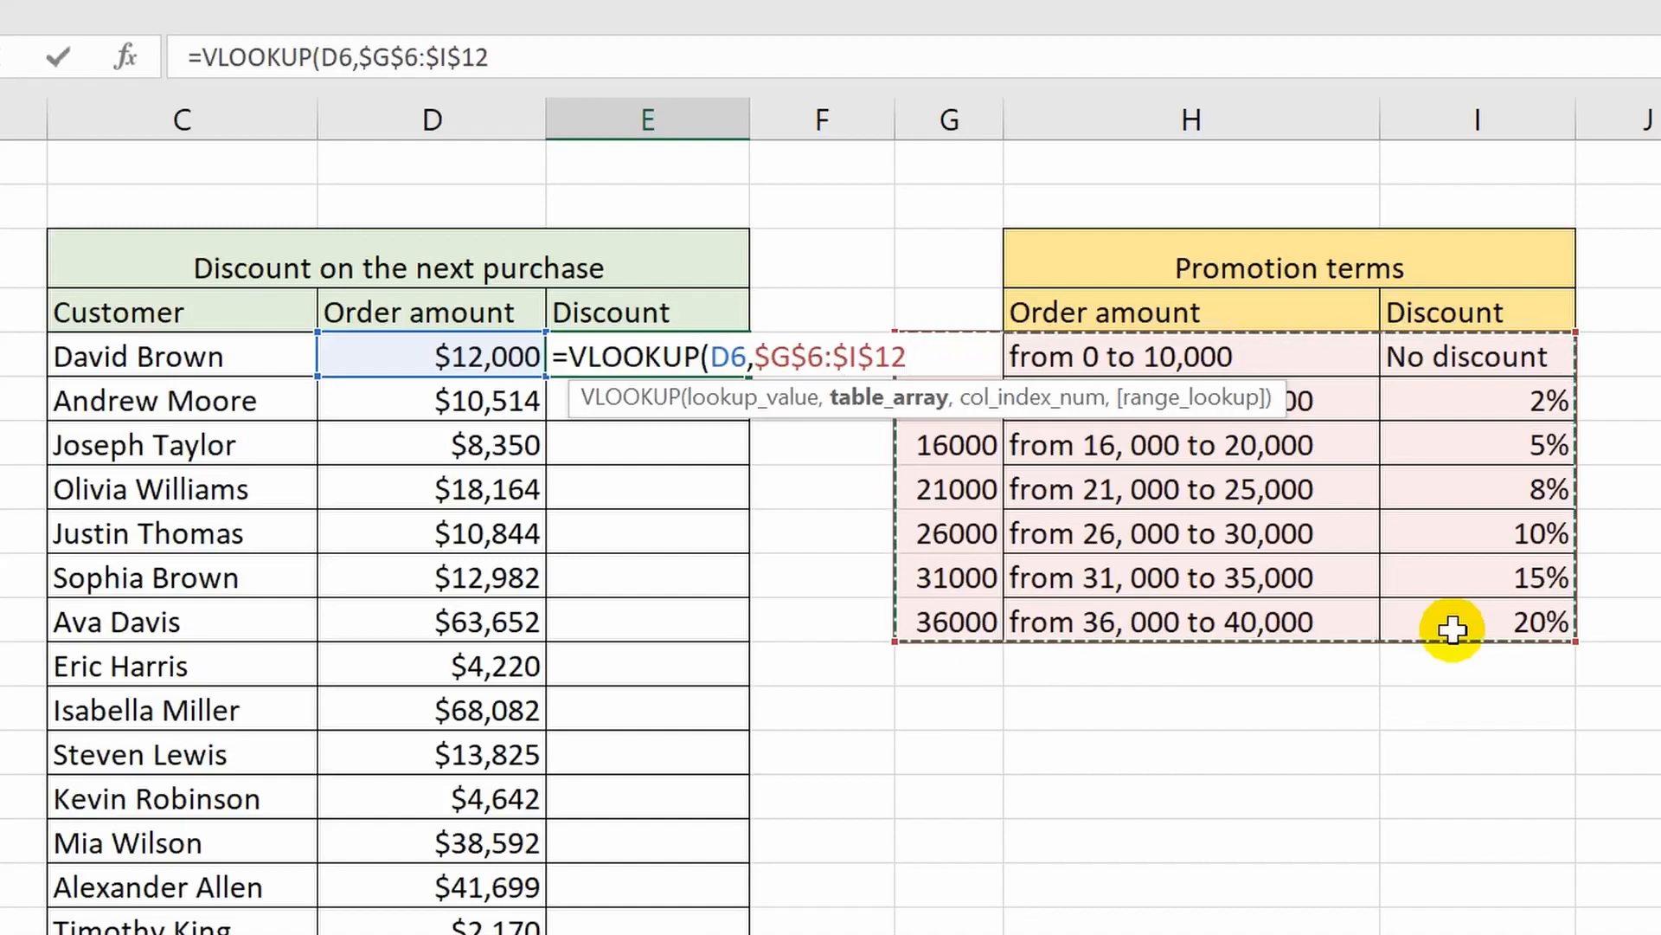
text(,)
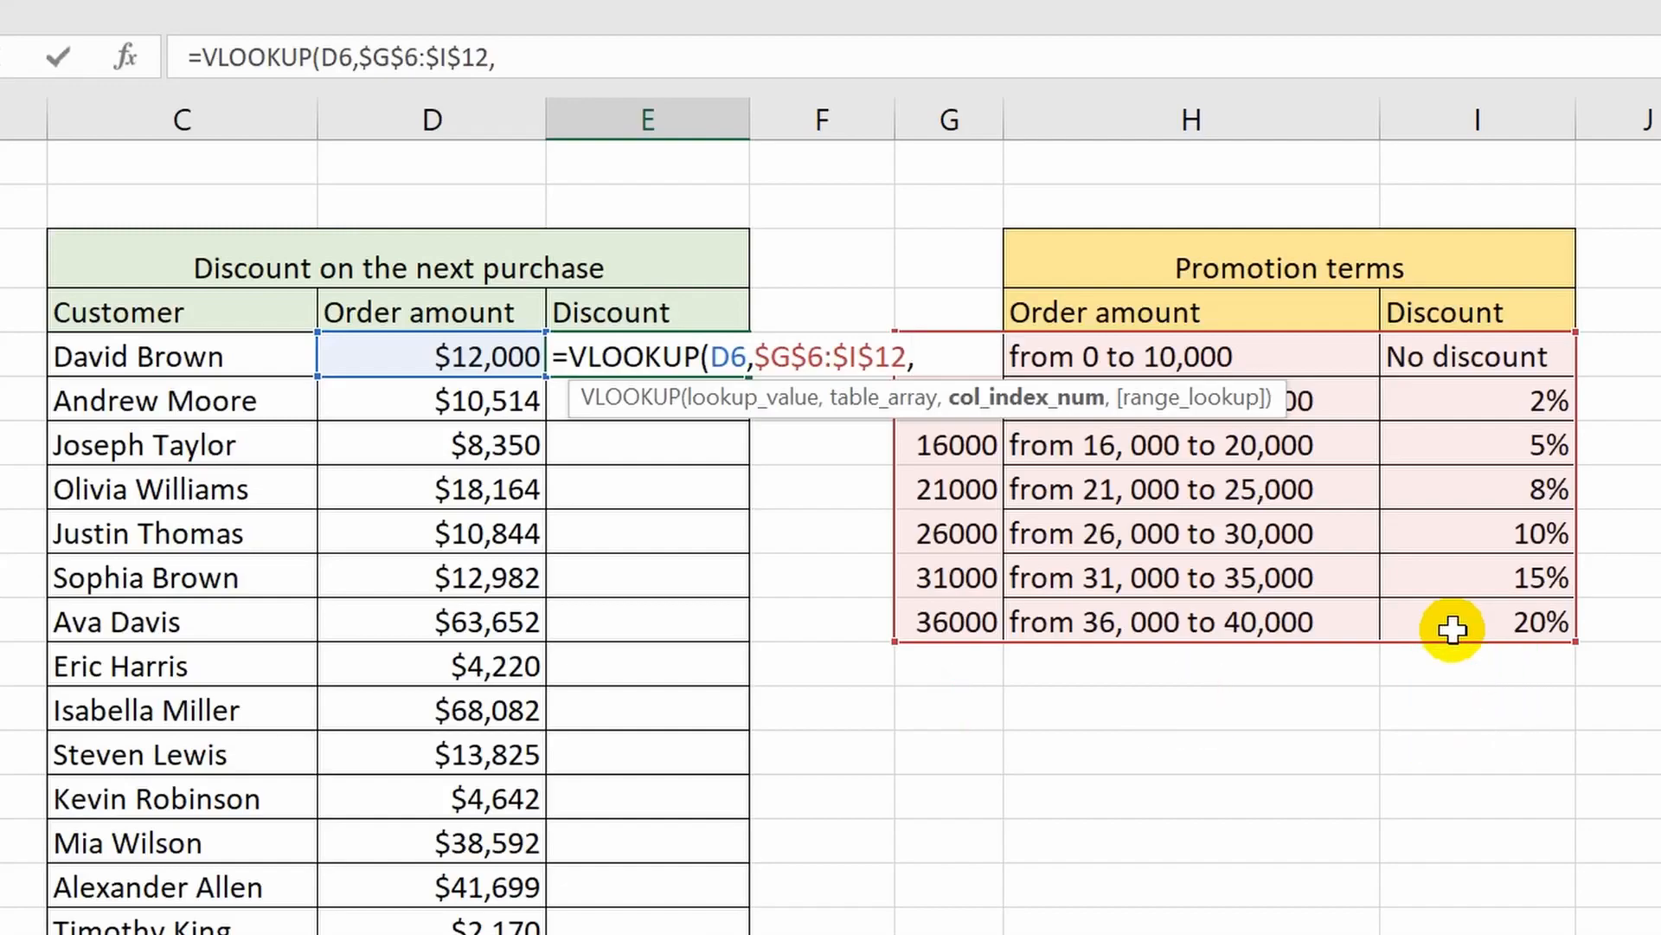
text(3,)
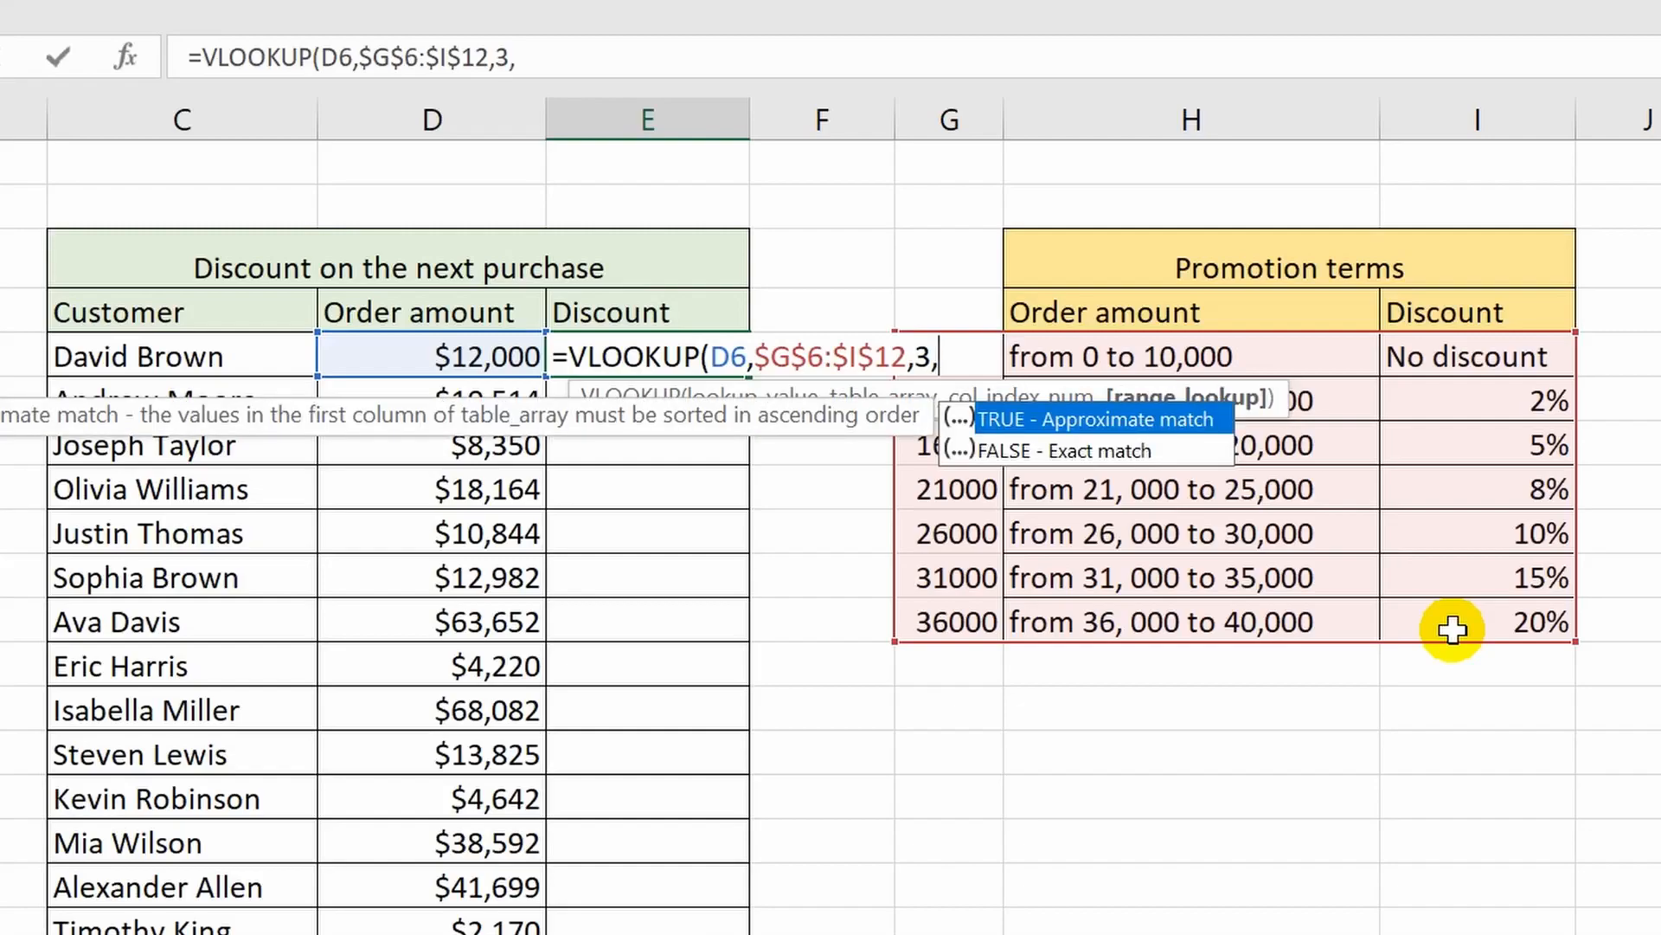
double_click(1014, 412)
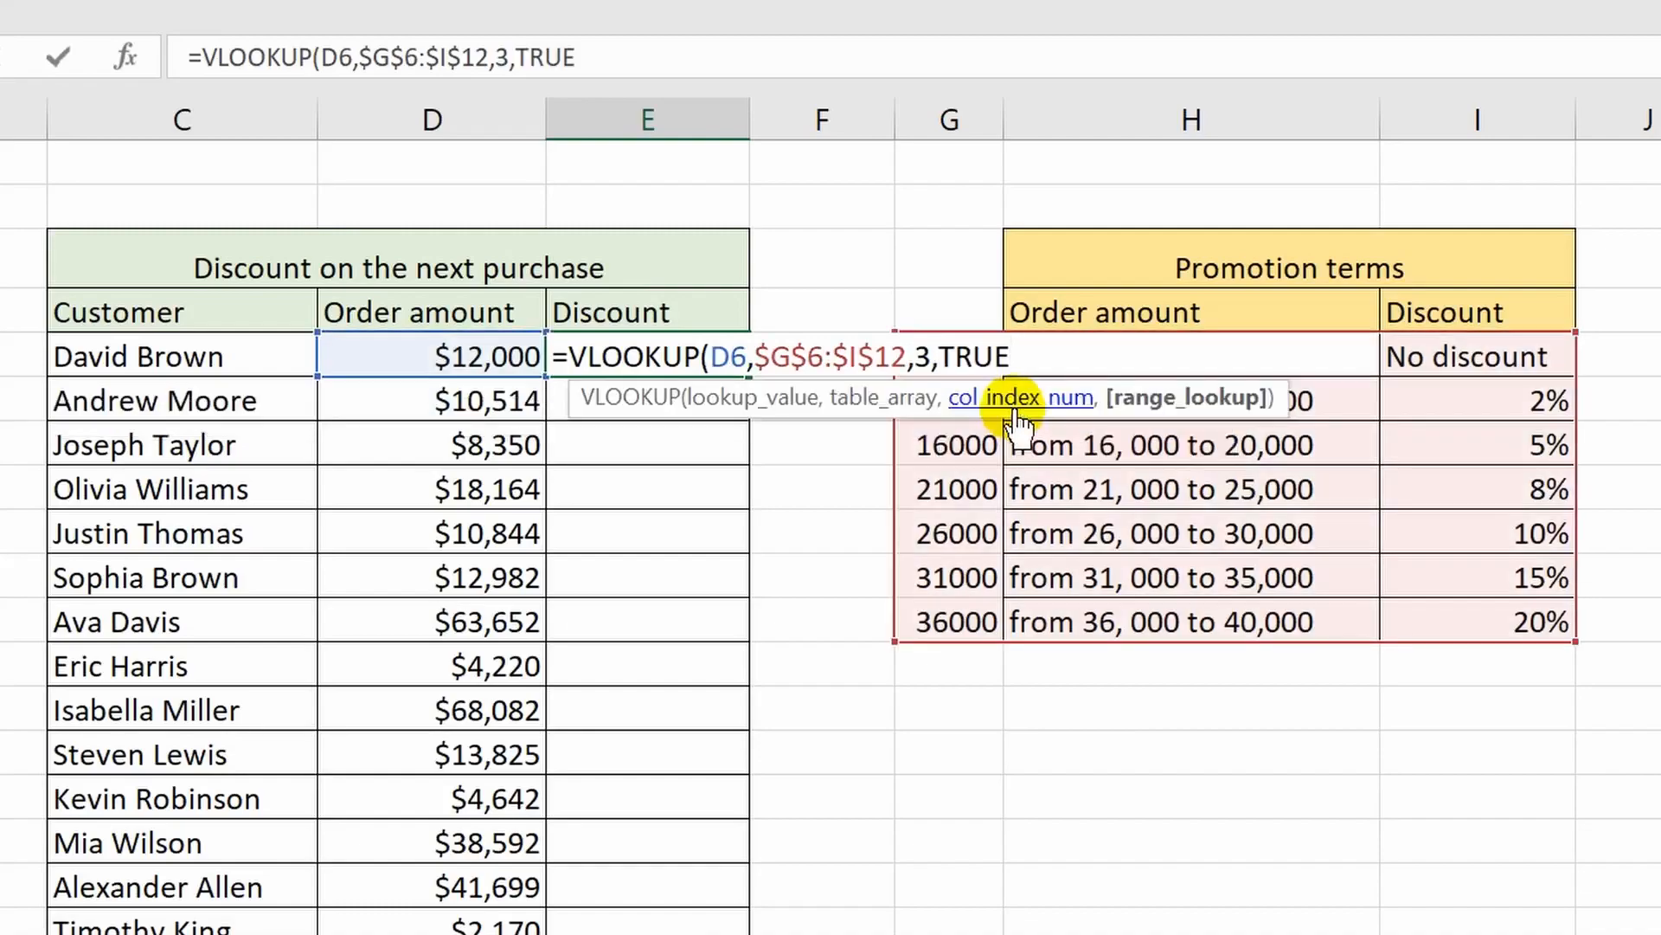
key(Return)
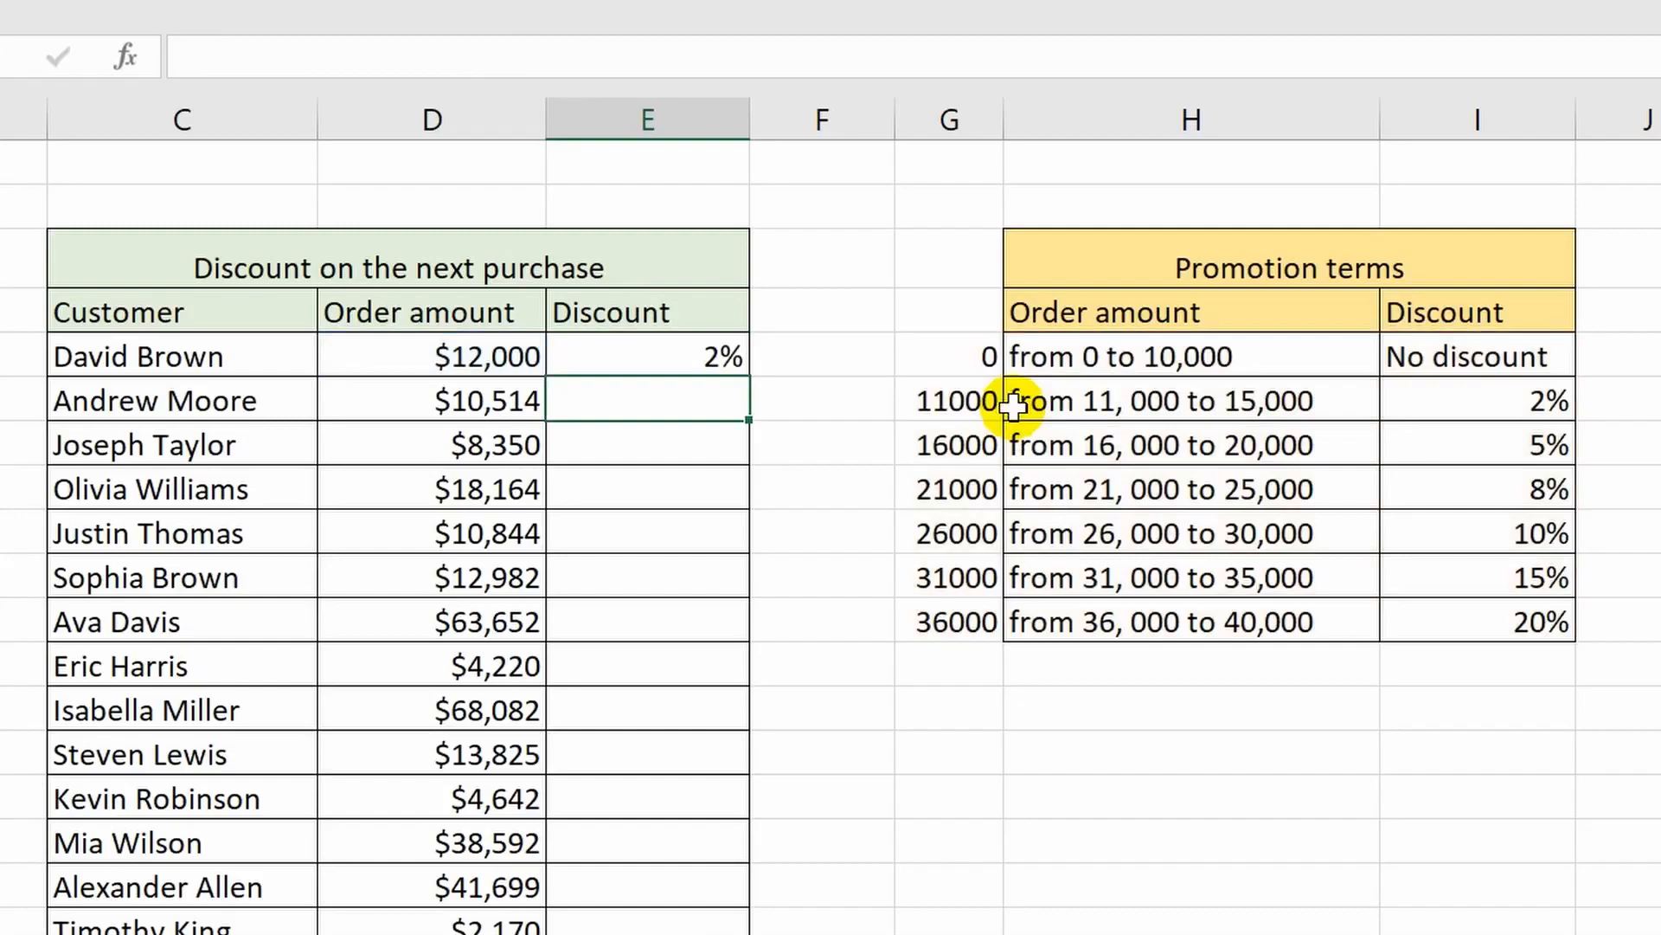
Step: Fill the E6 discount formula down the Discount column for all customers and look through the filled rows
click(723, 357)
double_click(748, 377)
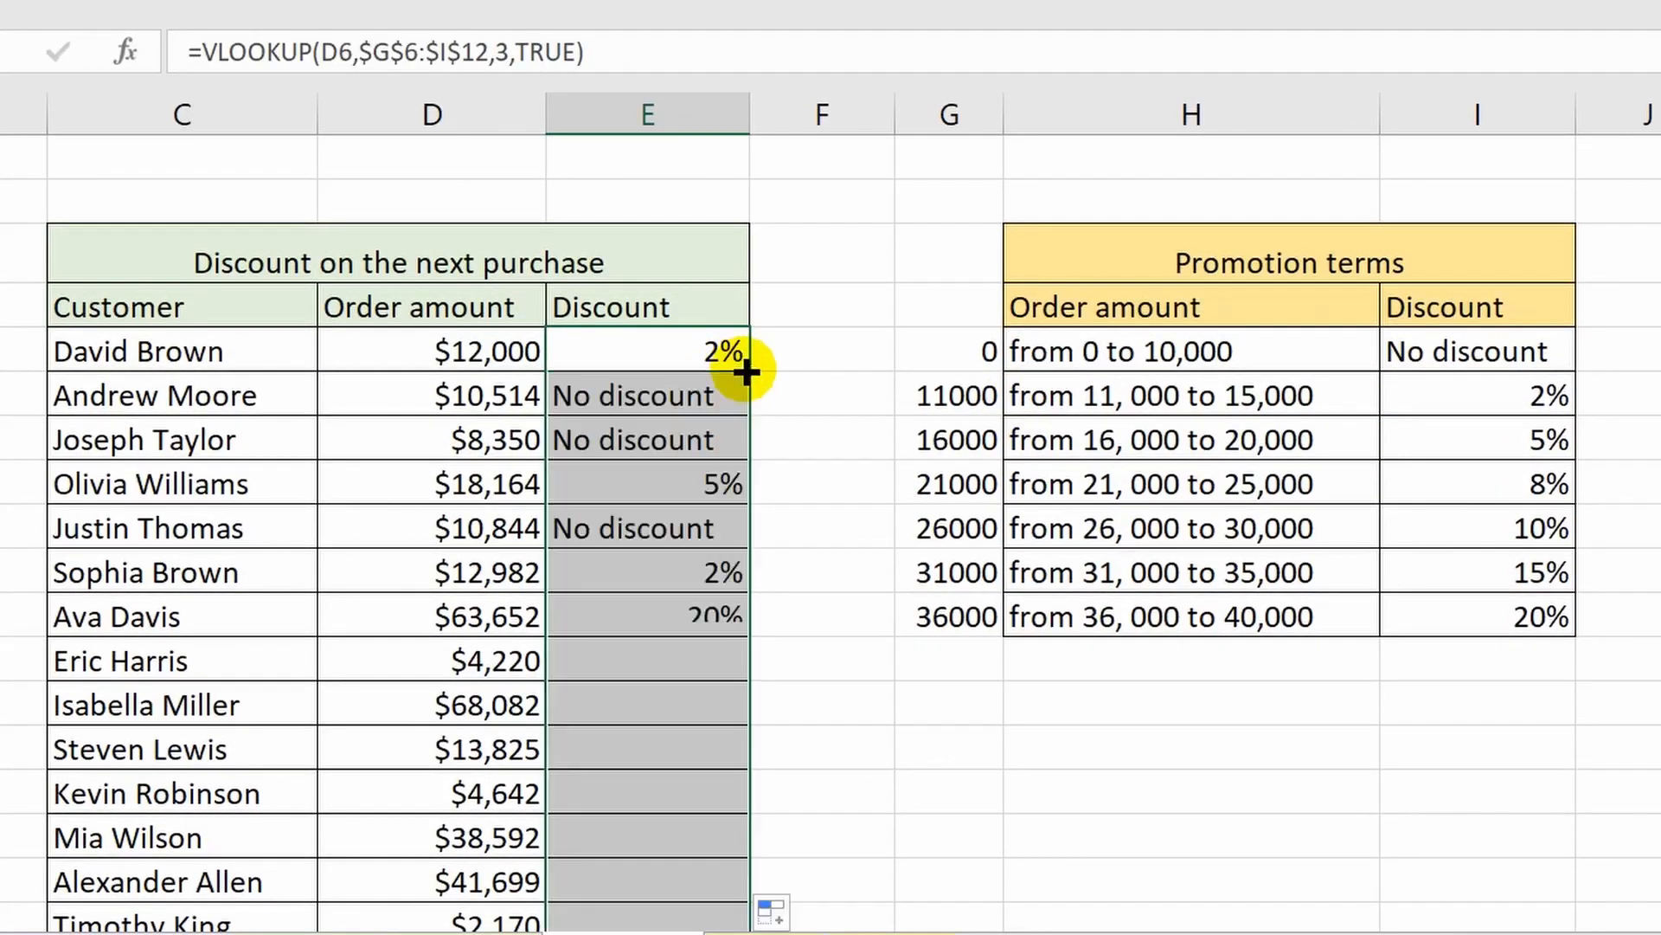
click(831, 494)
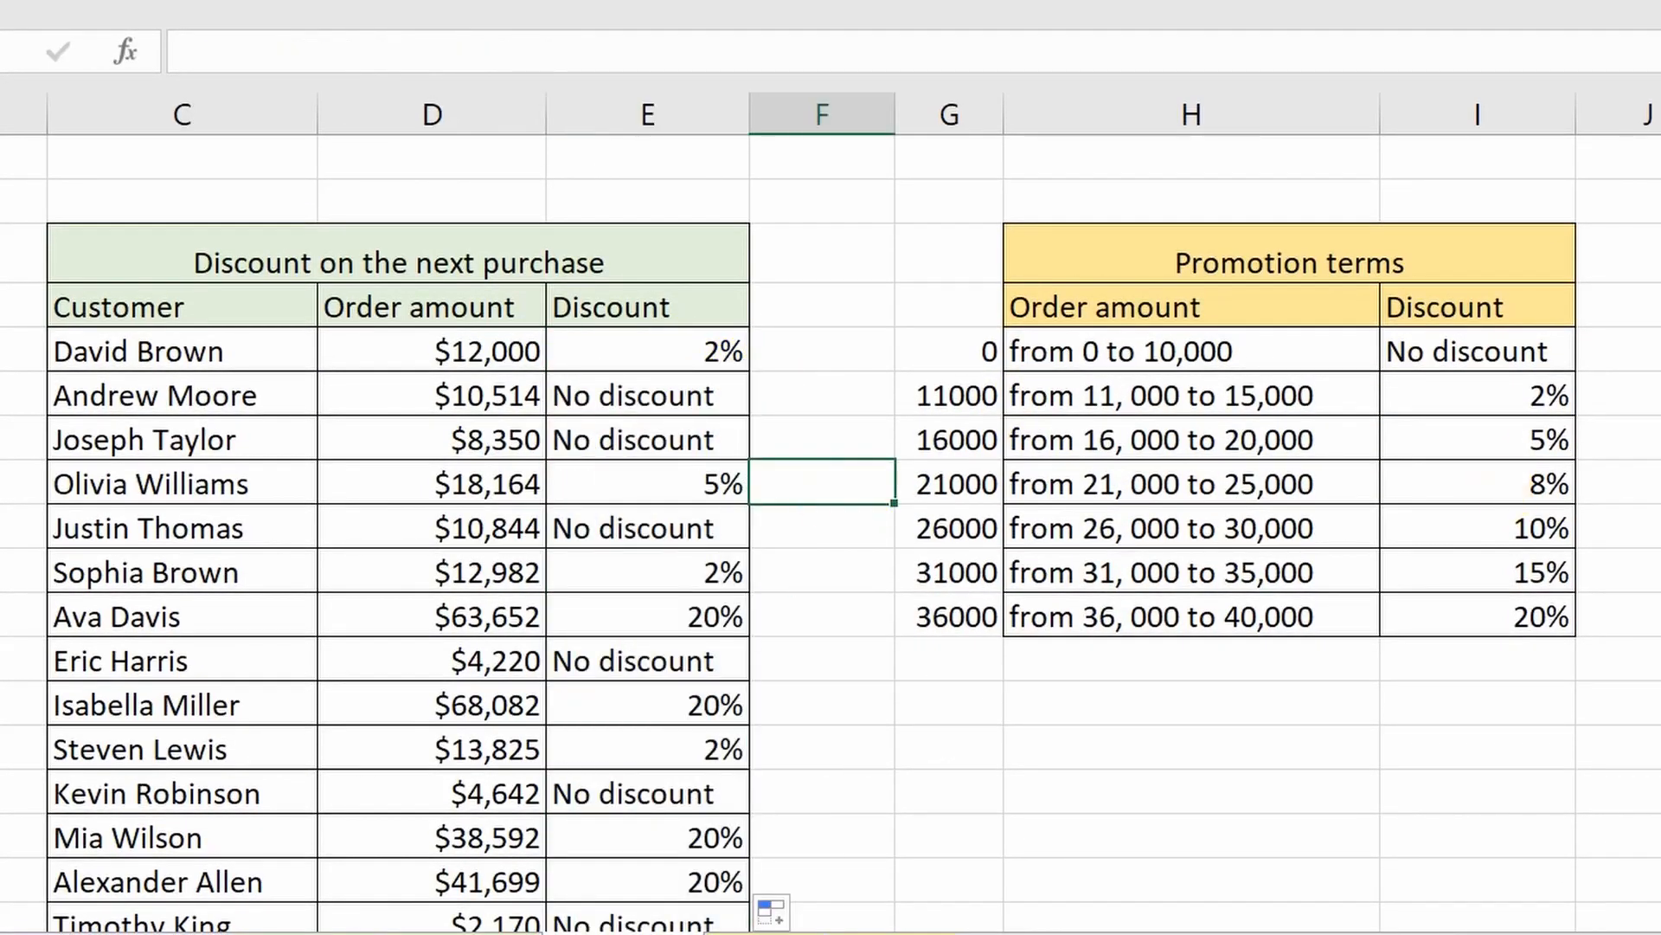
scroll(831, 536, down, 1)
scroll(830, 535, up, 1)
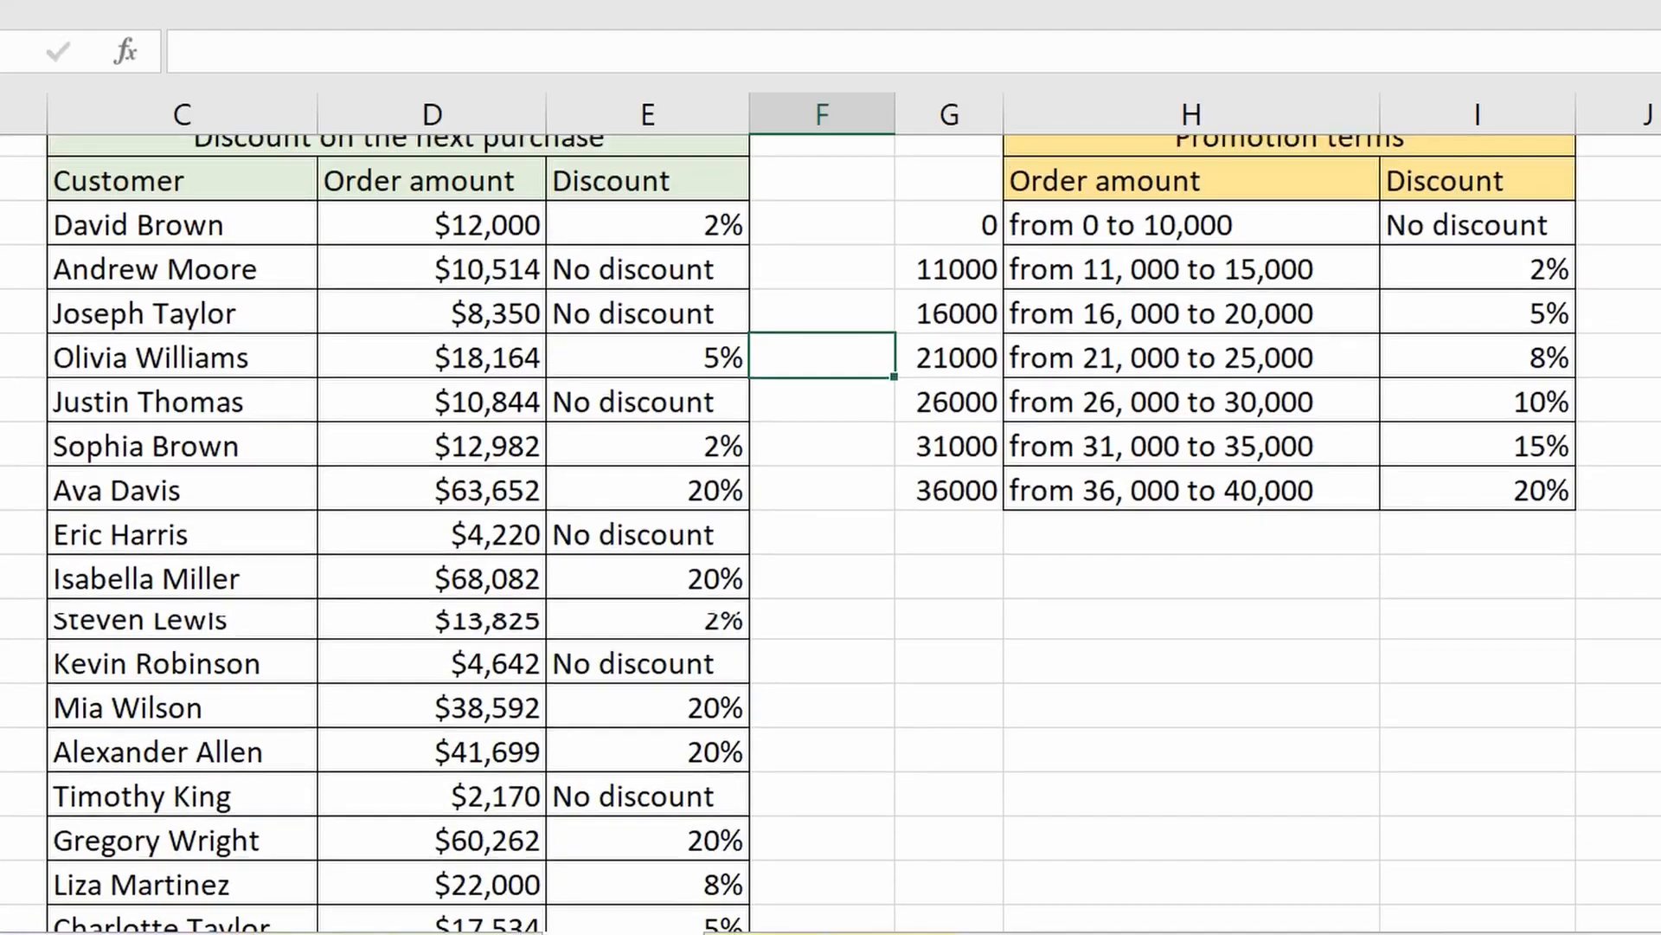
scroll(831, 537, down, 1)
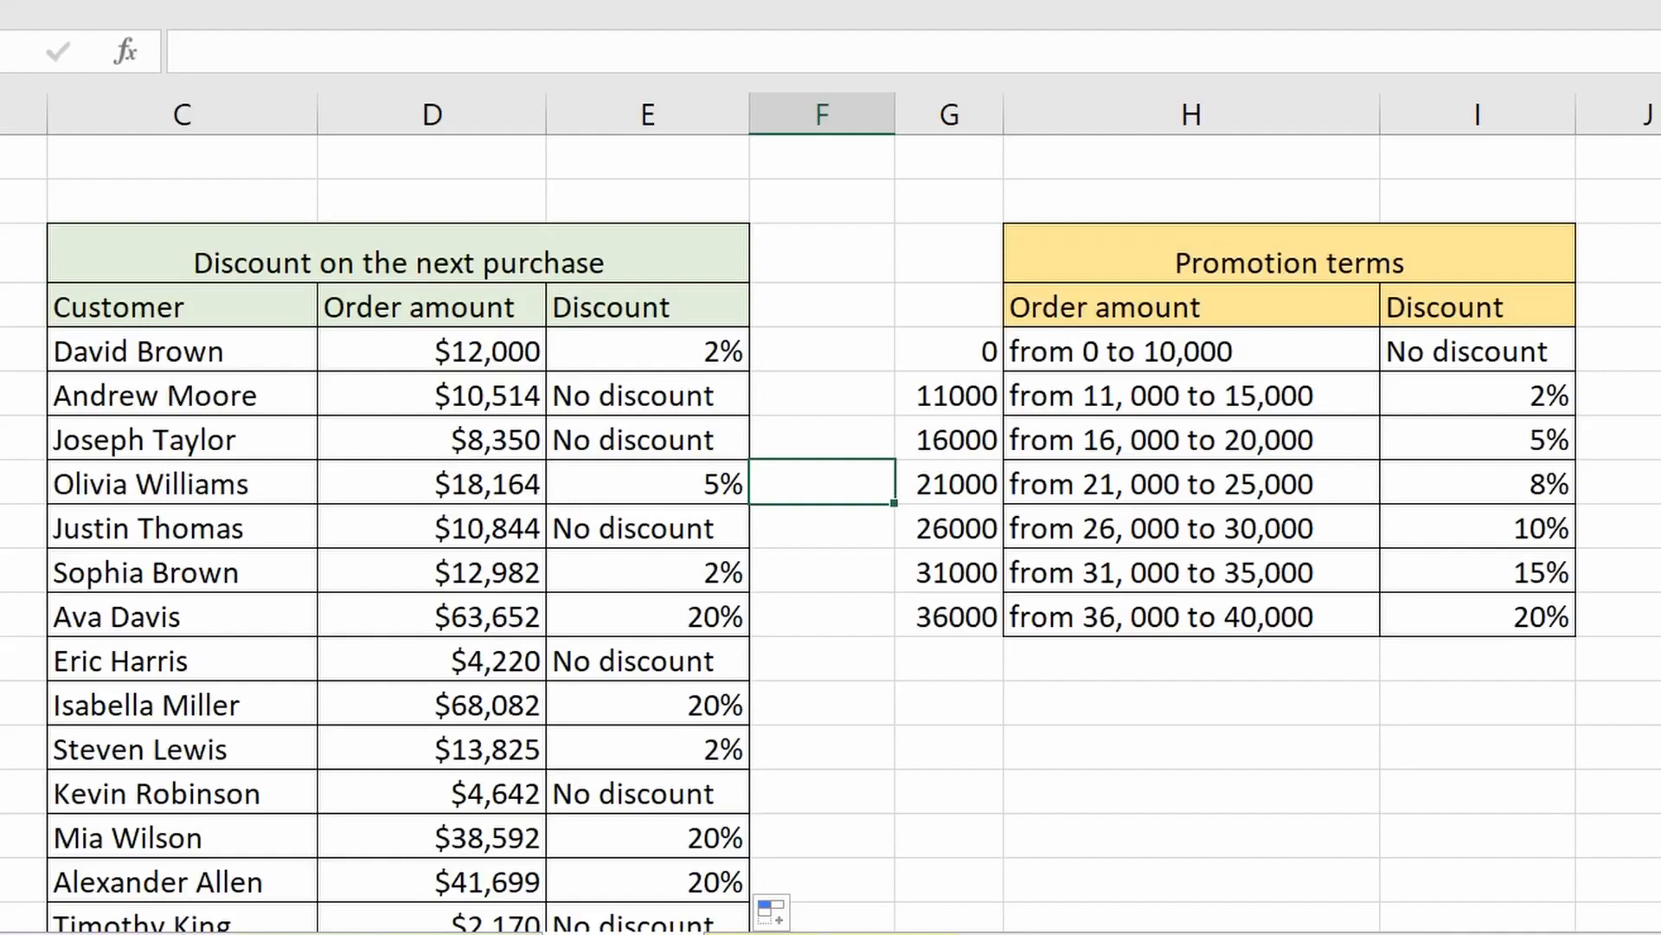
Step: Widen column F to about twice its width to separate the customer table from the promotion terms
drag(895, 115, 1074, 114)
click(926, 747)
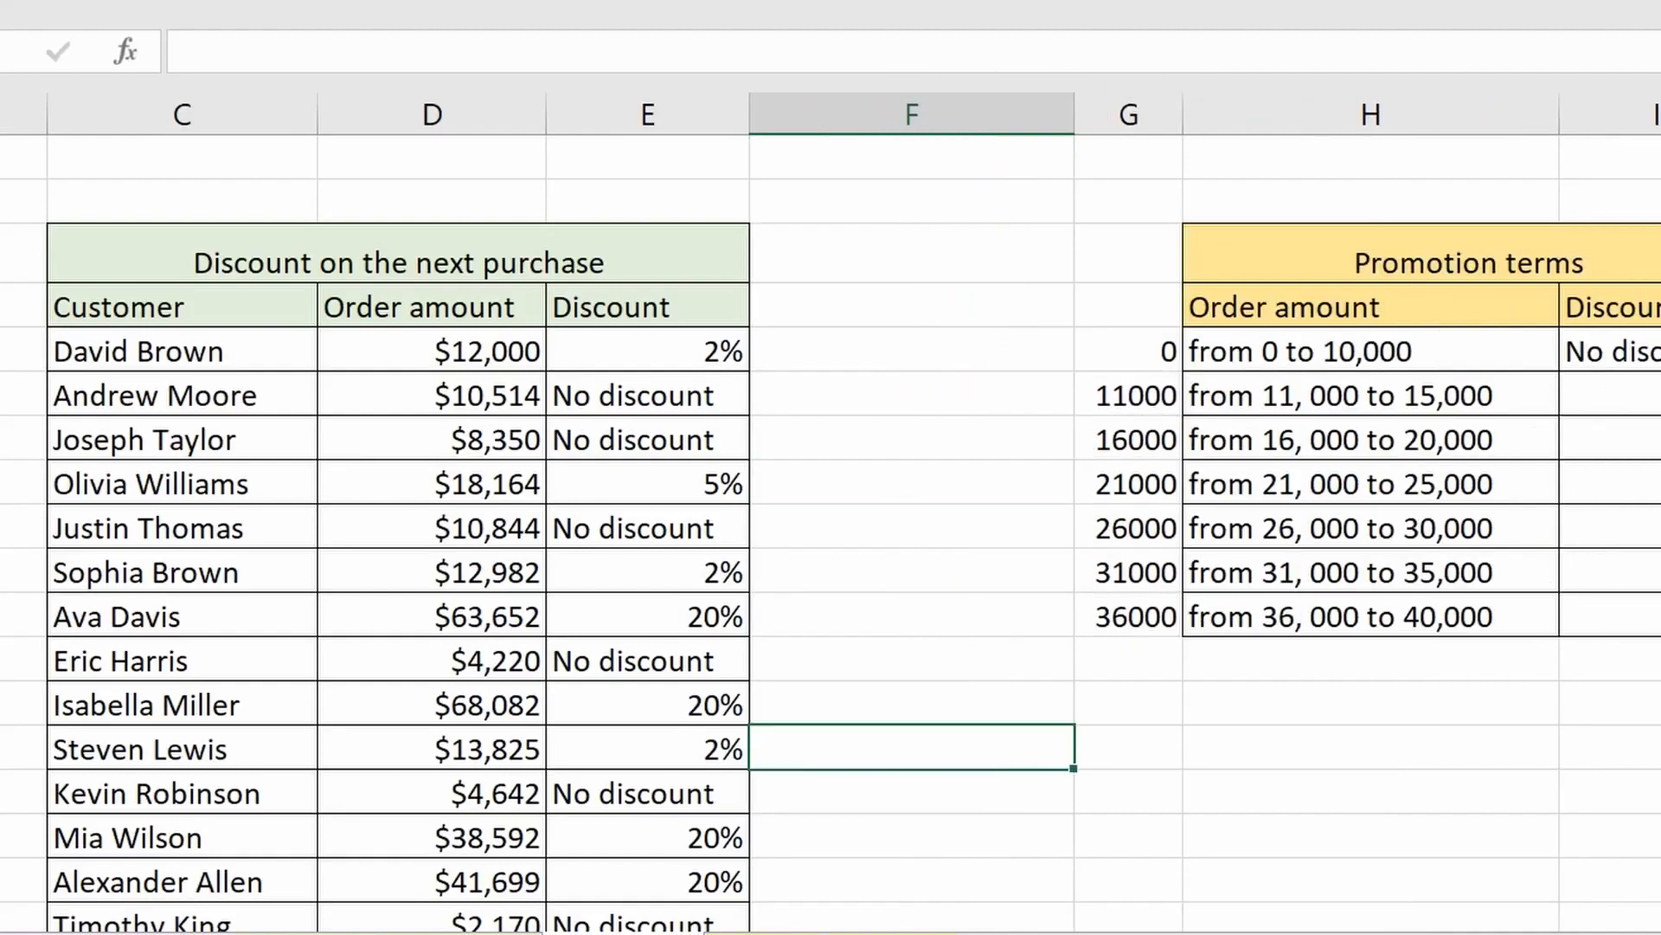
scroll(831, 543, down, 1)
scroll(831, 543, down, 1)
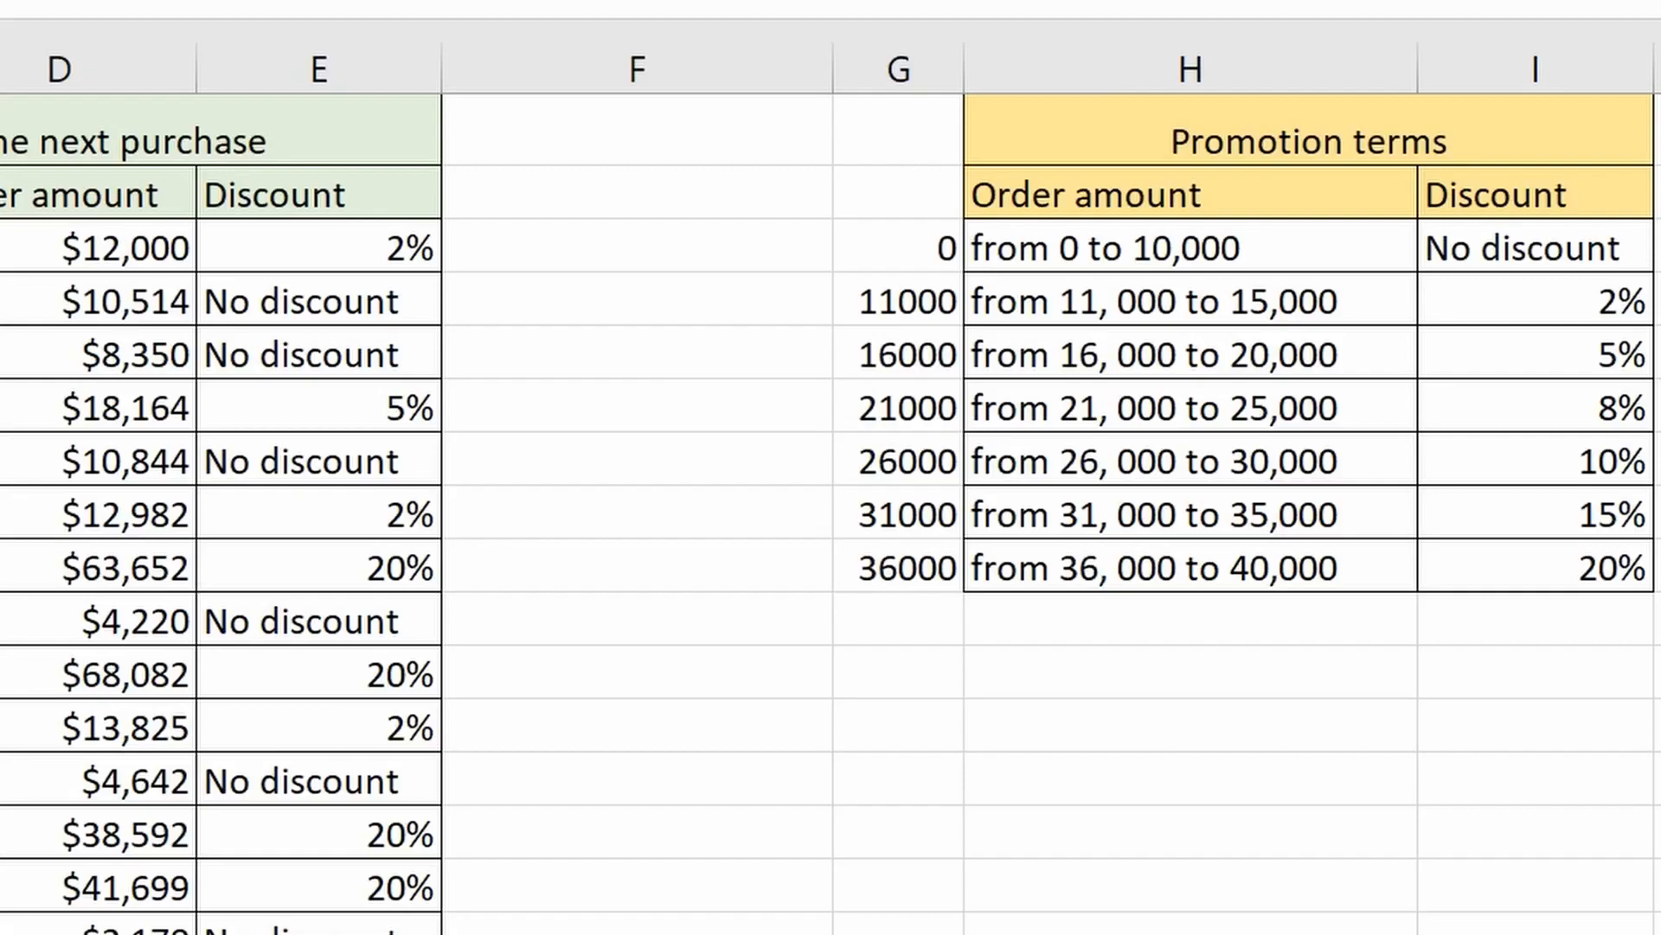
Step: Delete the helper threshold values in G6:G12 to test how the discount formulas react
drag(870, 224, 879, 588)
key(Delete)
click(820, 753)
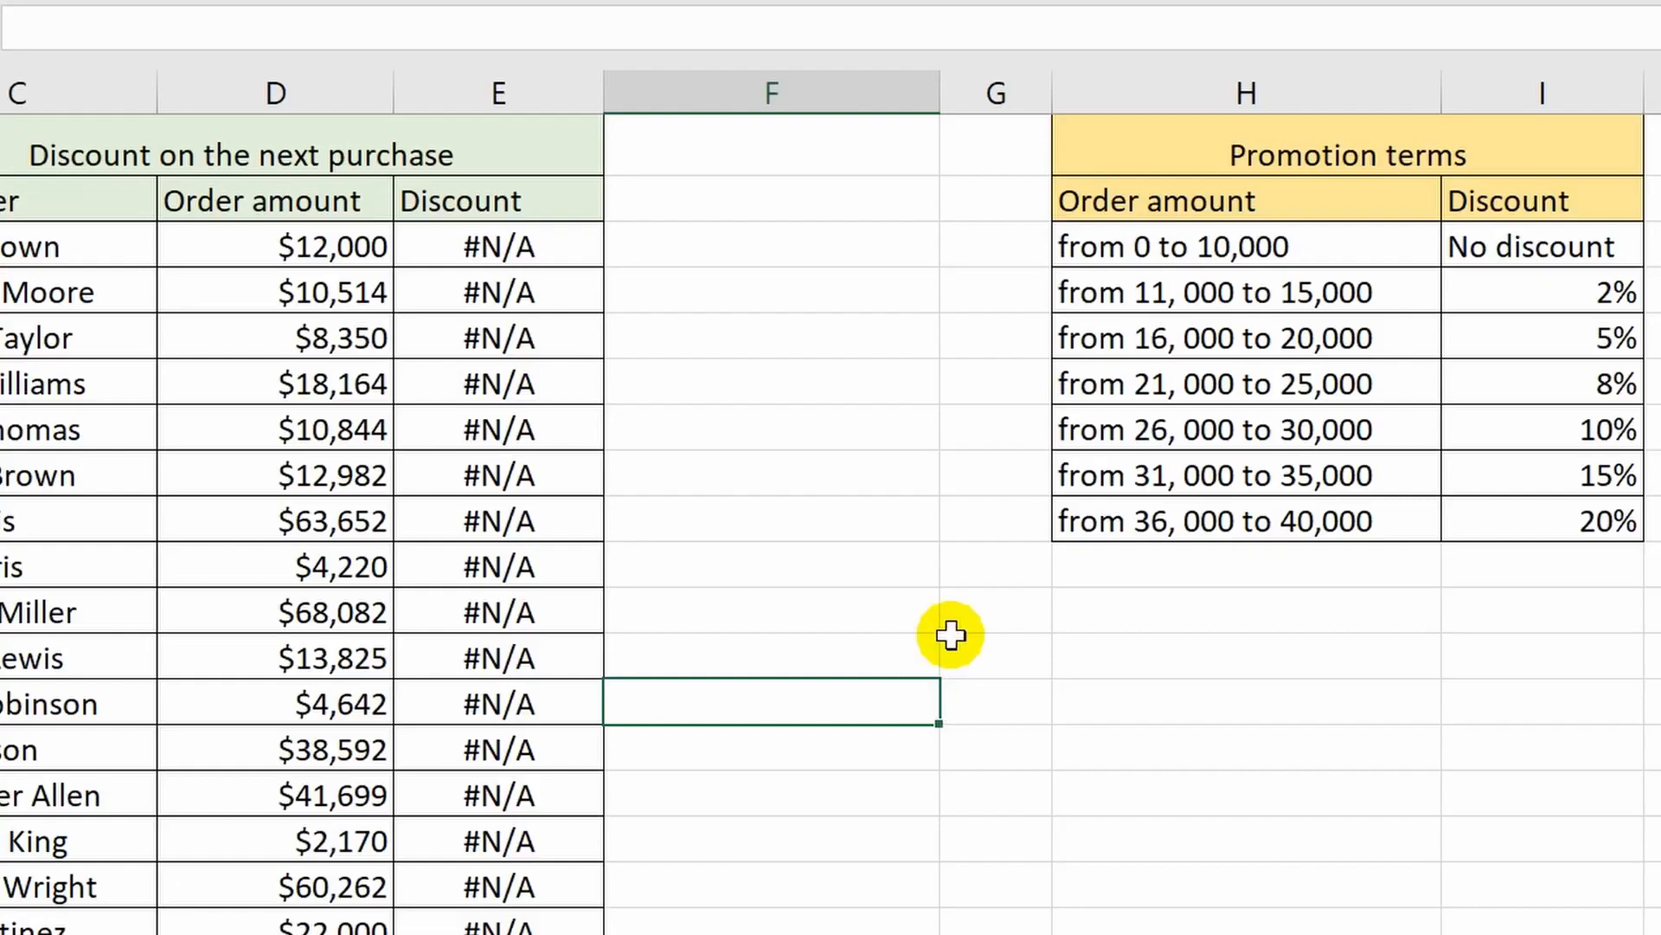
Step: Undo the deletion of the threshold values in G6:G12
key(ctrl+z)
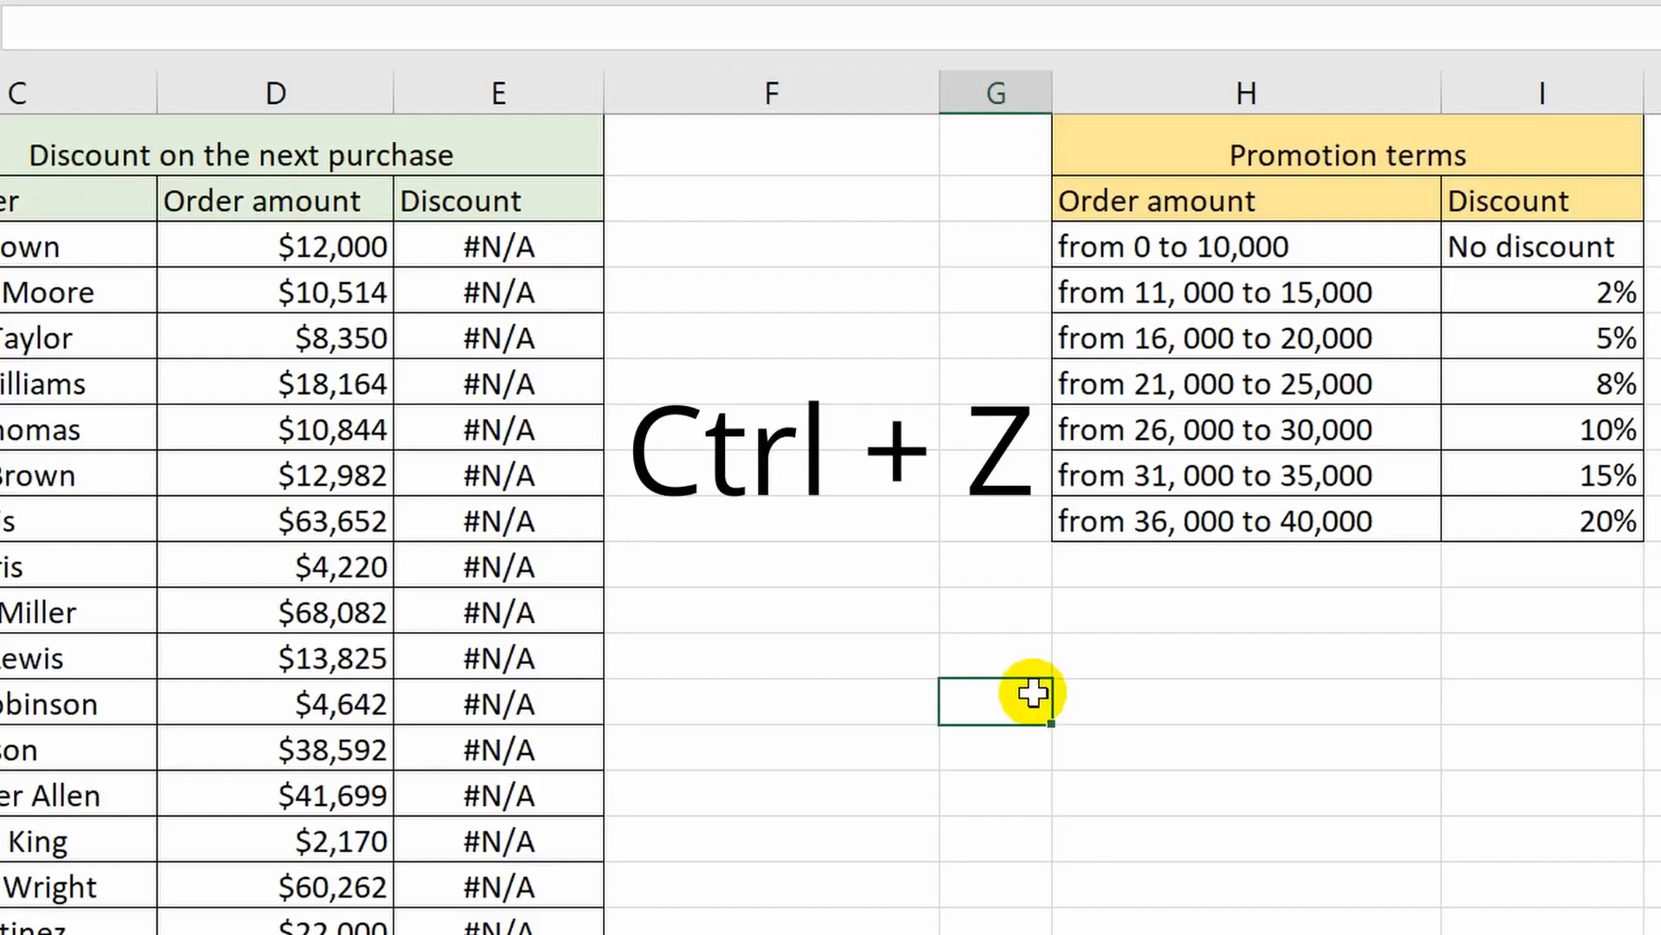
key(ctrl+z)
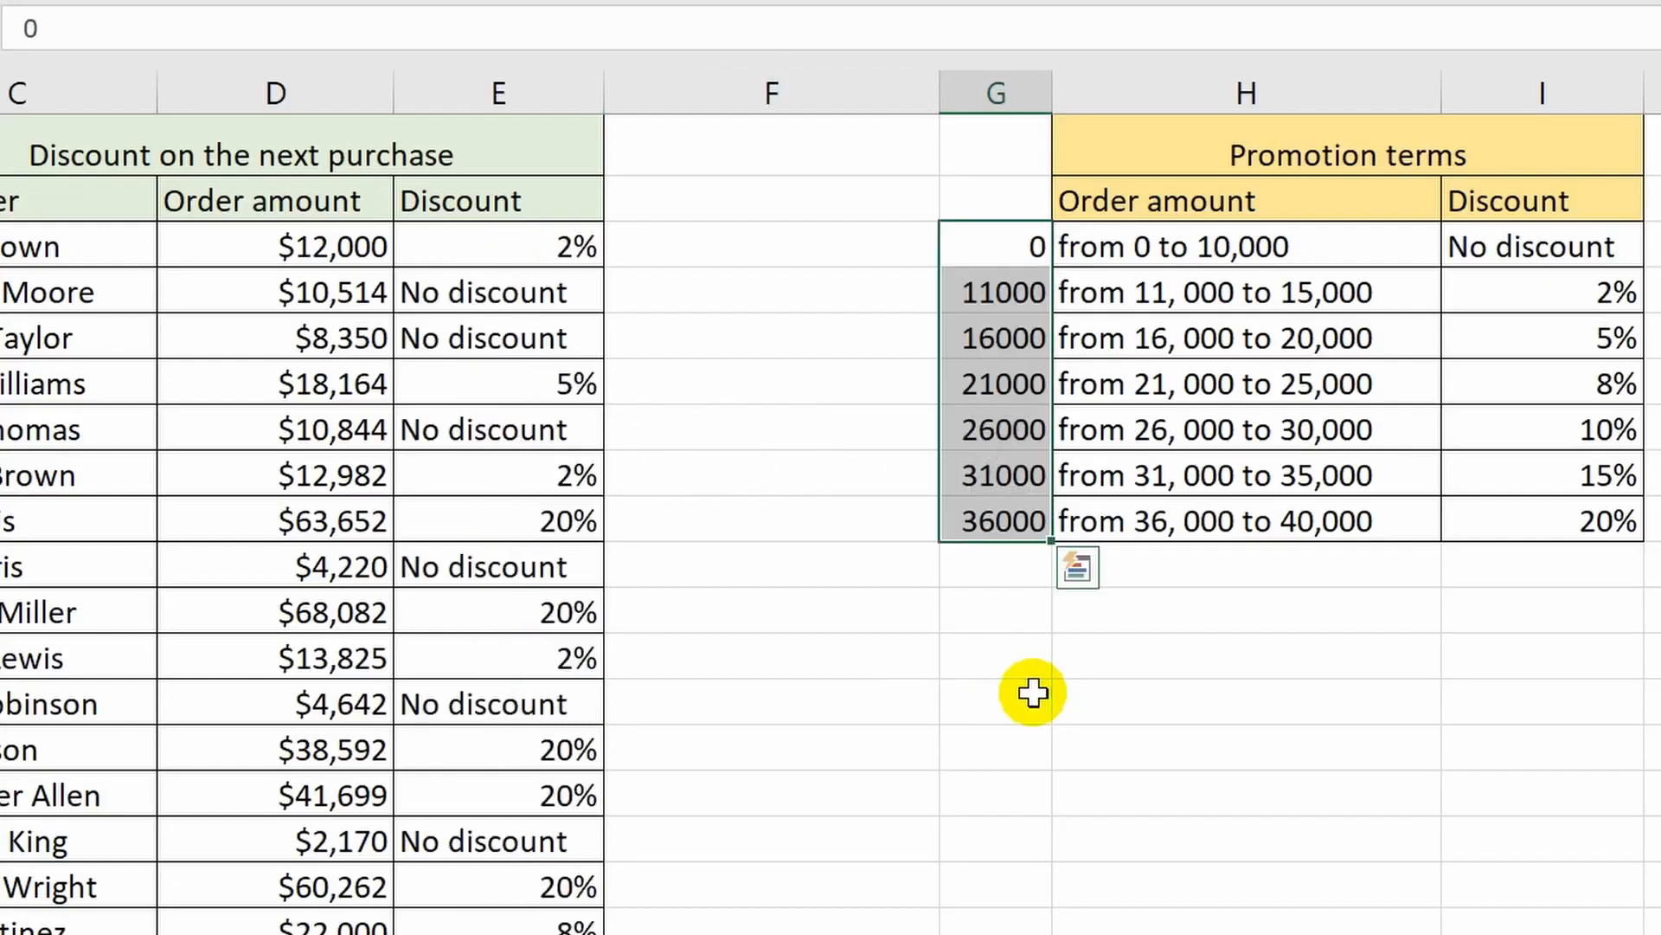
click(1033, 692)
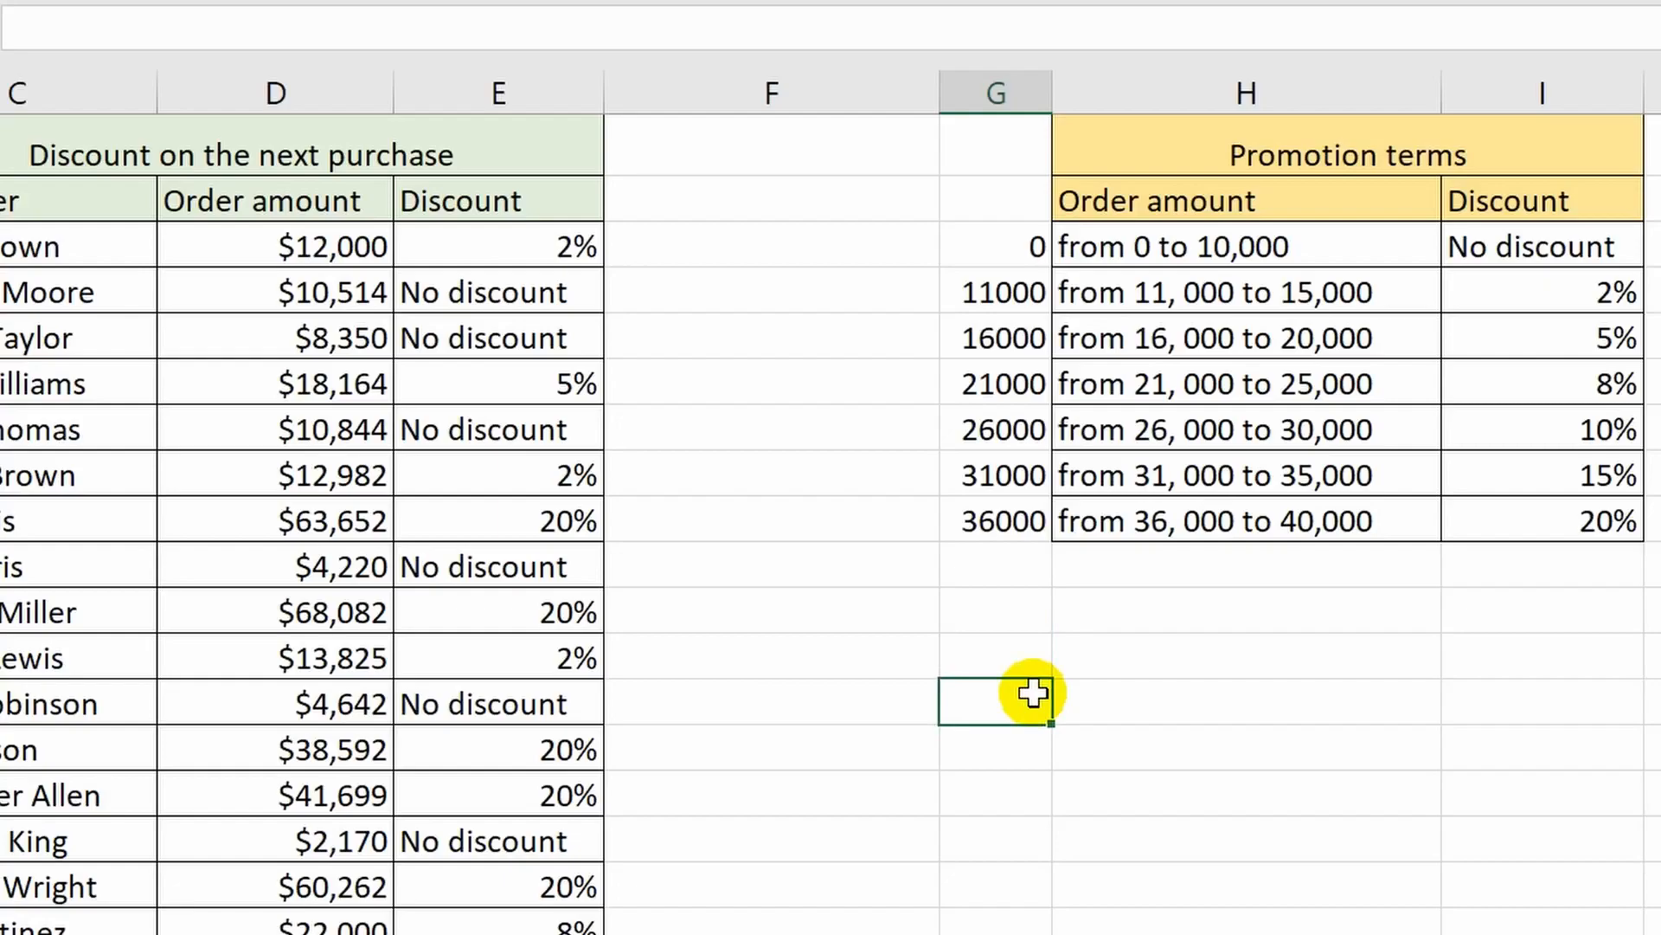
Step: Hide helper column G beside the Promotion terms table
click(997, 97)
right_click(999, 100)
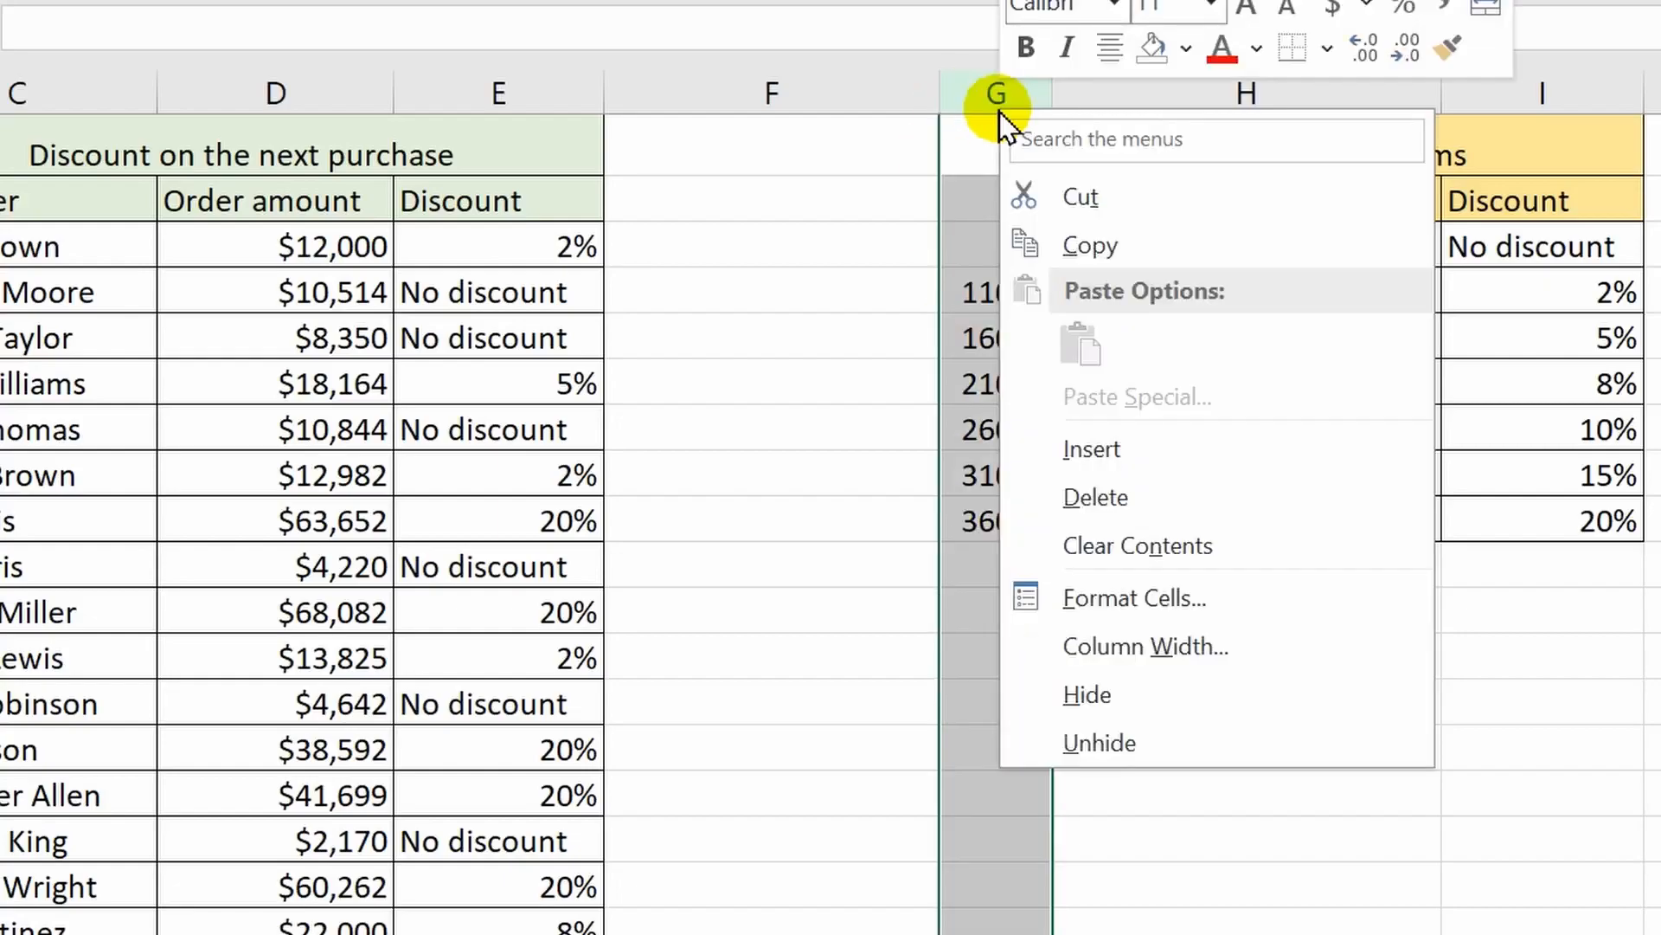
right_click(1017, 106)
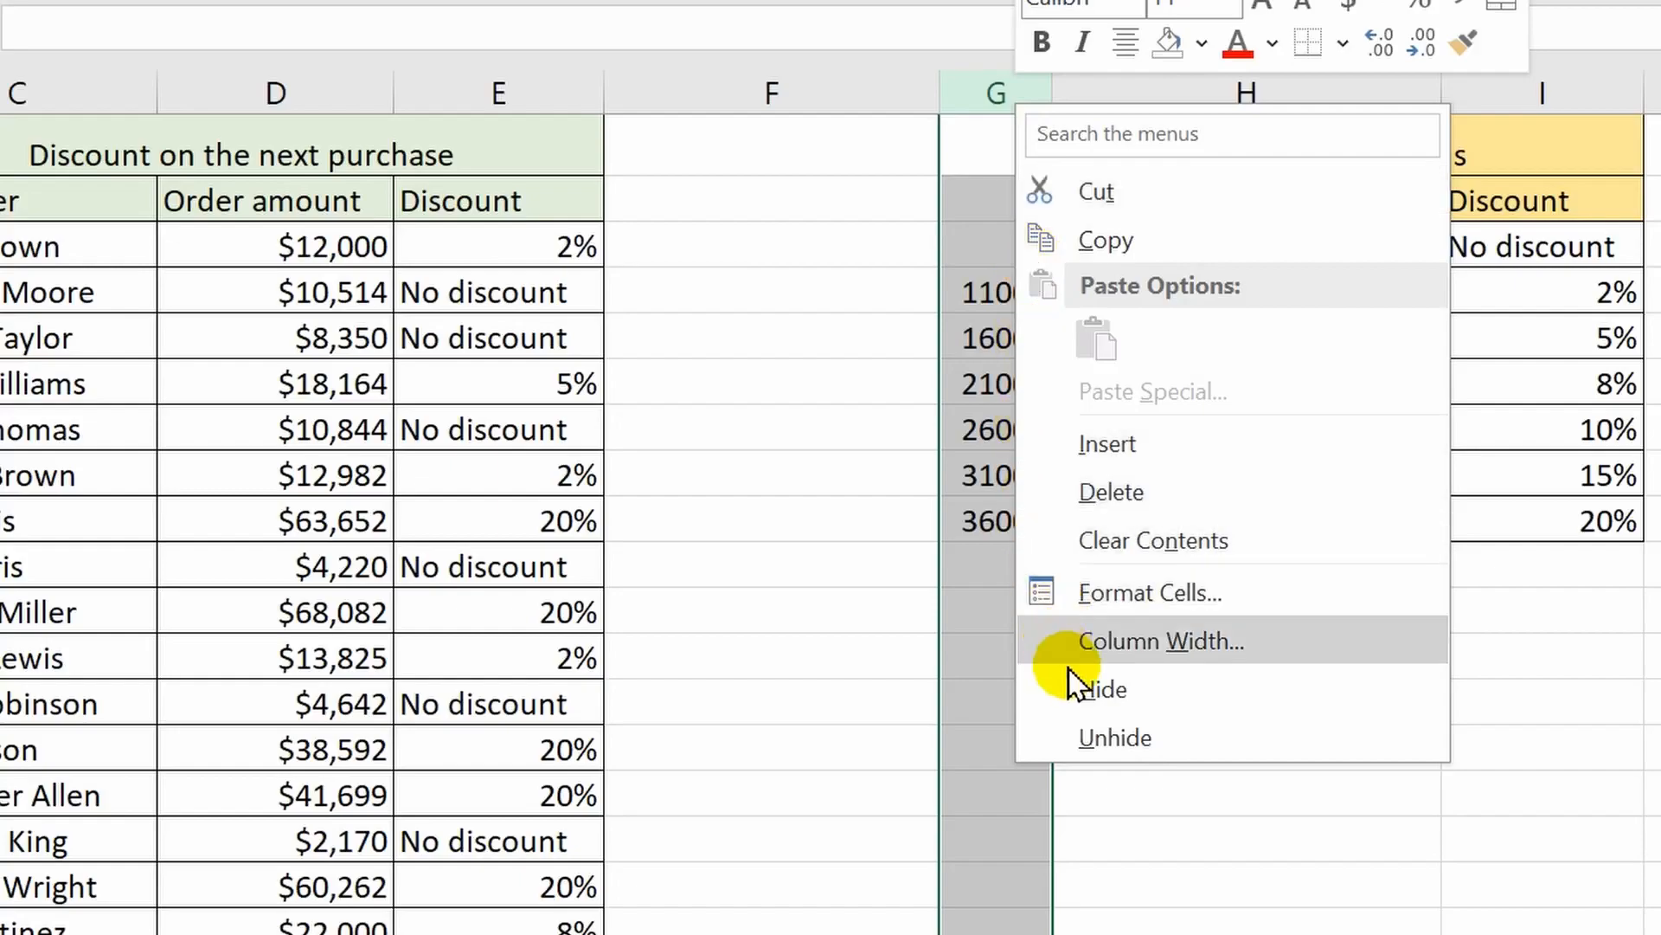
click(1092, 693)
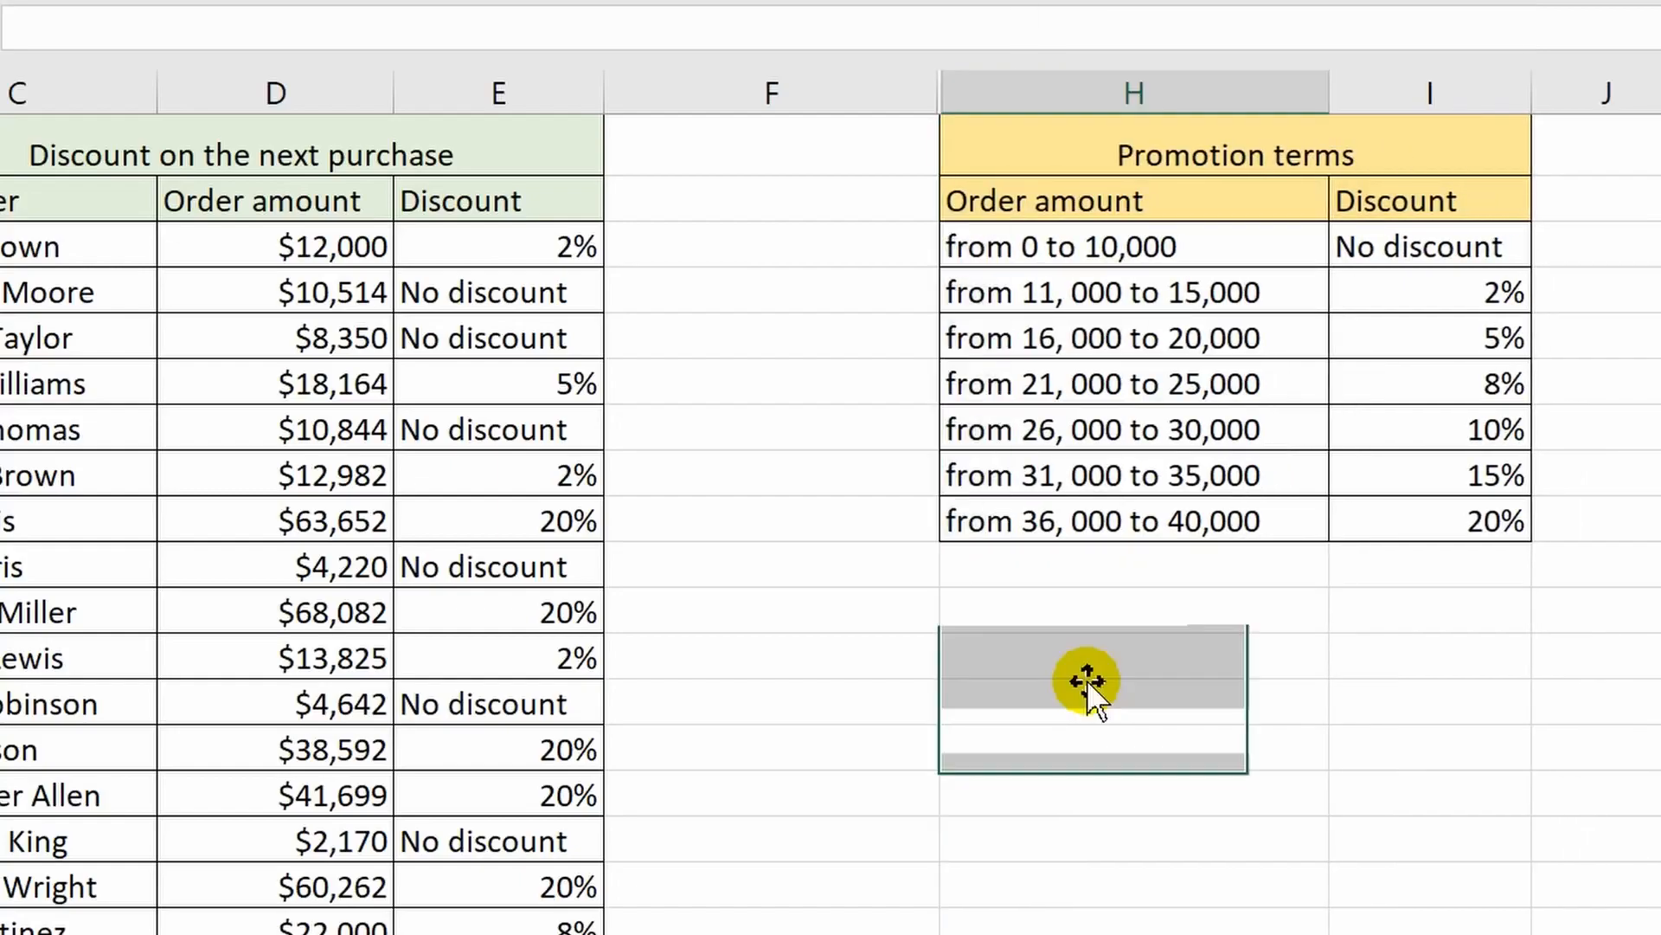
click(1086, 684)
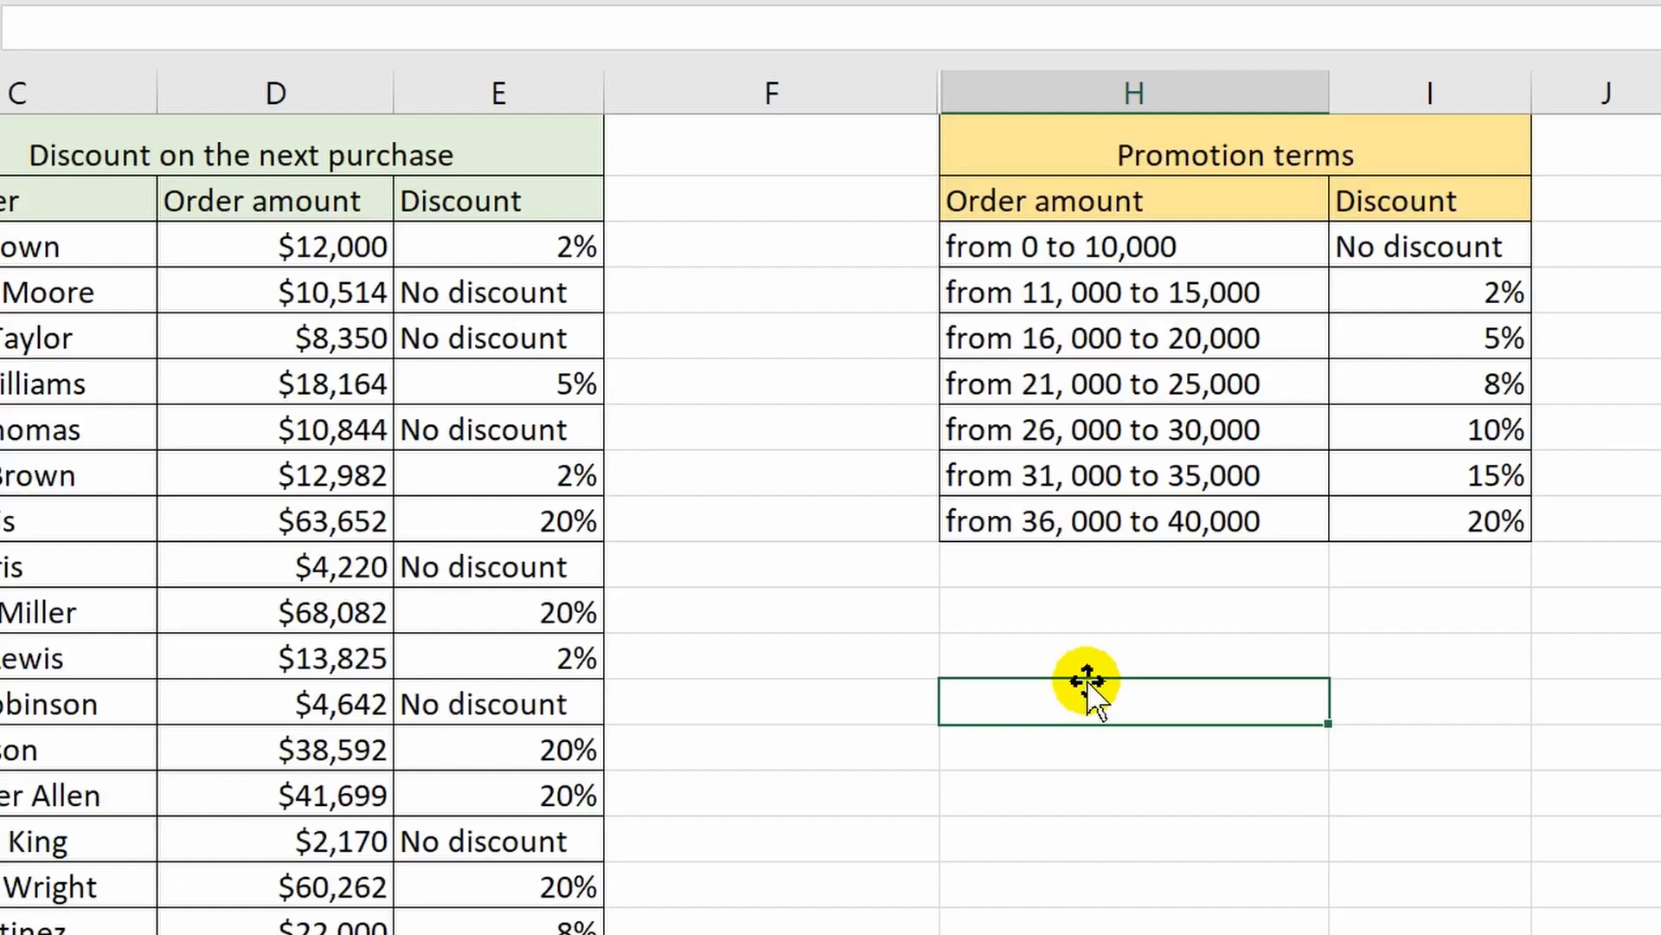
Step: Unhide column G and set the font color of the threshold values in G6:G12 to white
double_click(946, 92)
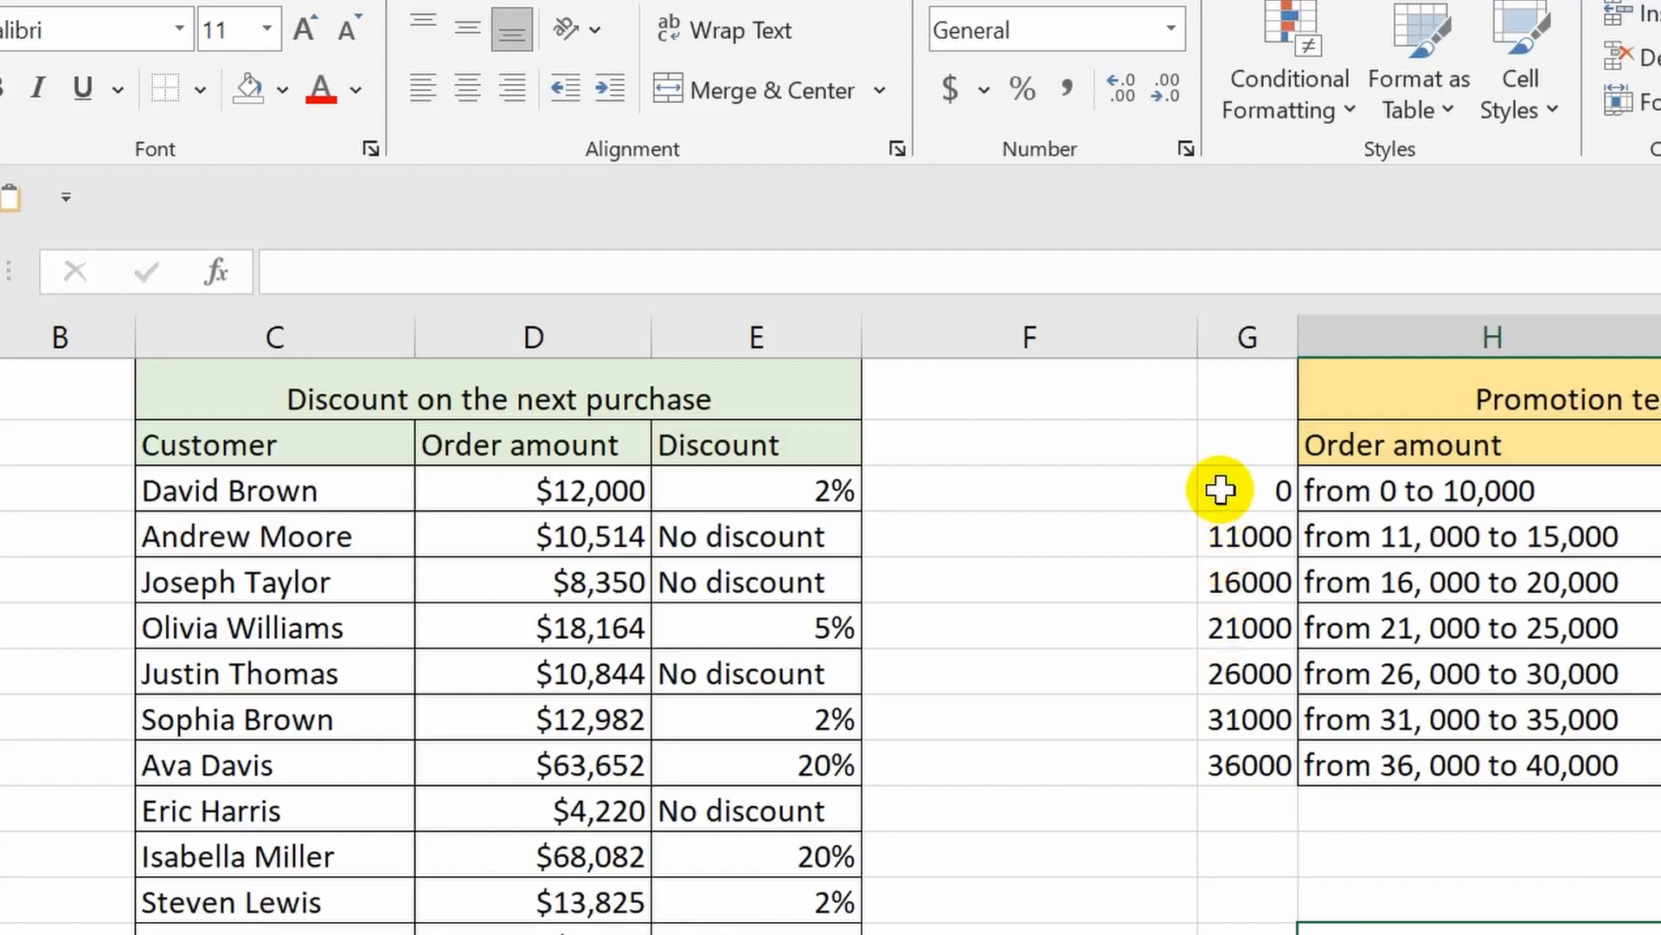
drag(1222, 490, 1227, 763)
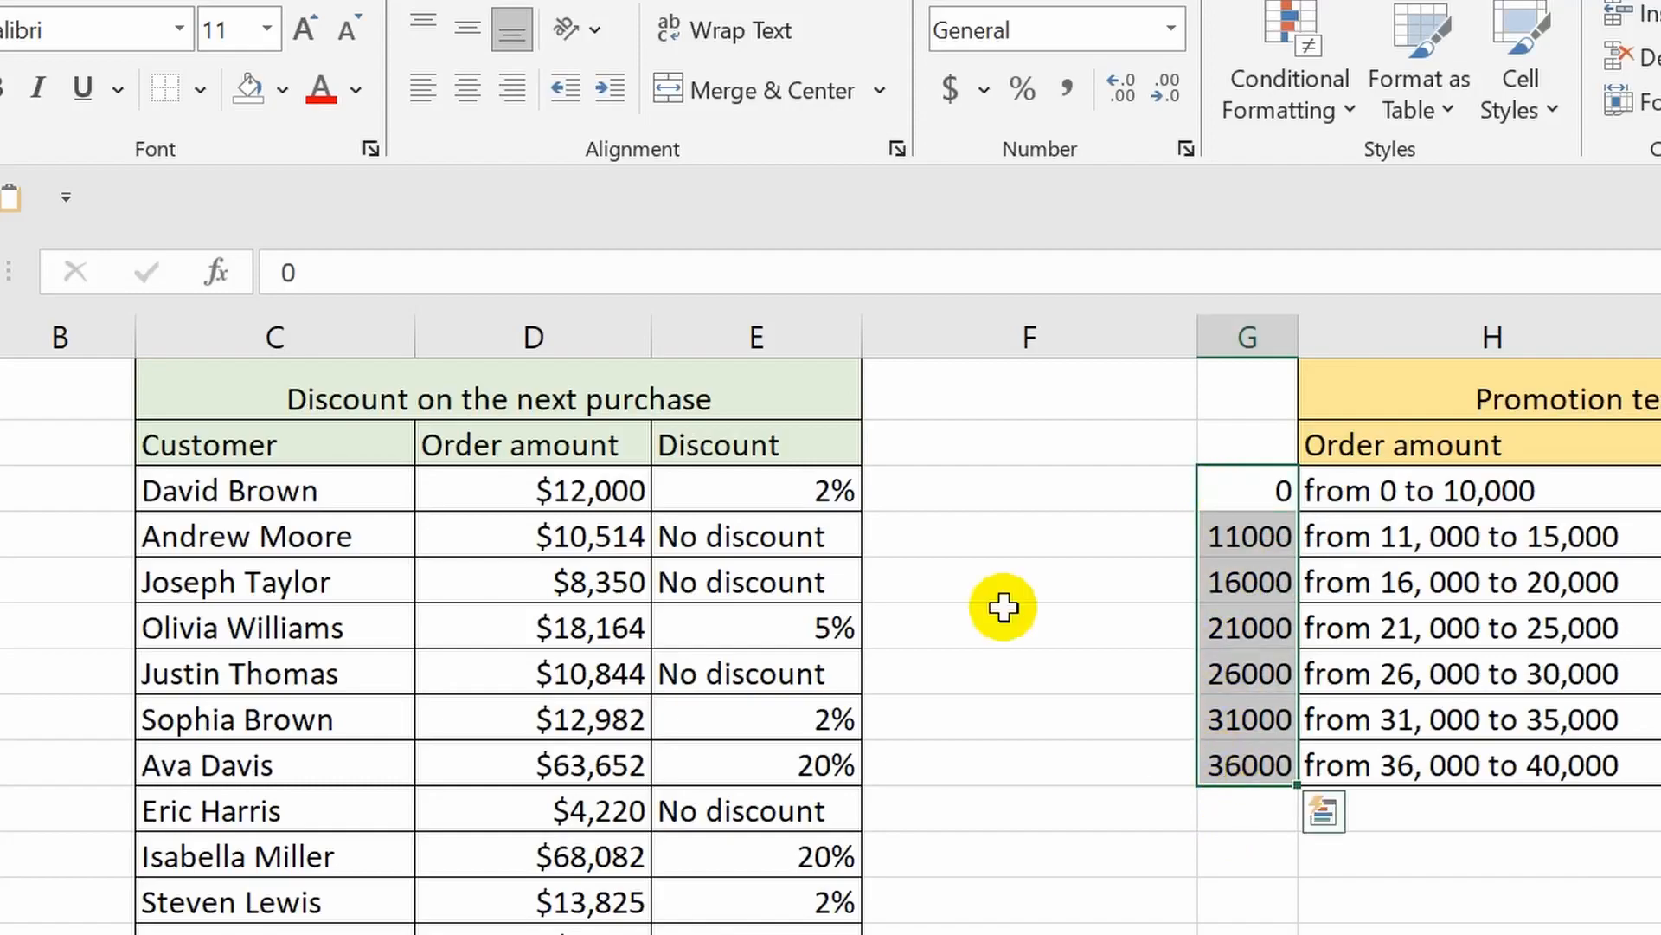
click(358, 87)
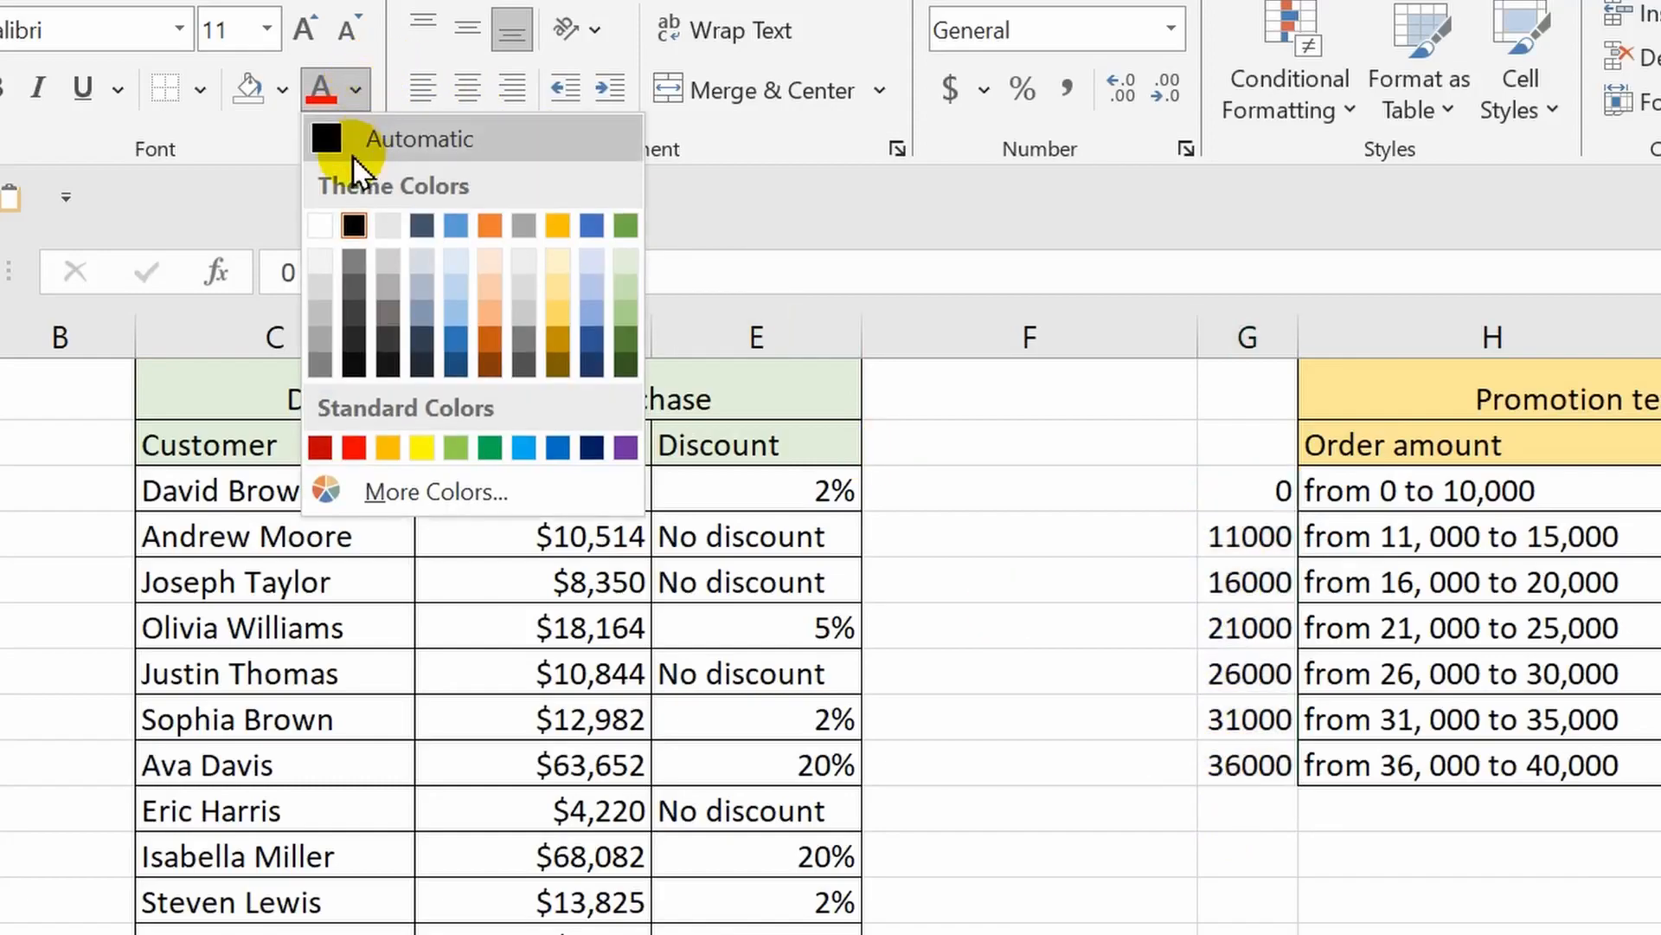
click(321, 227)
click(1156, 870)
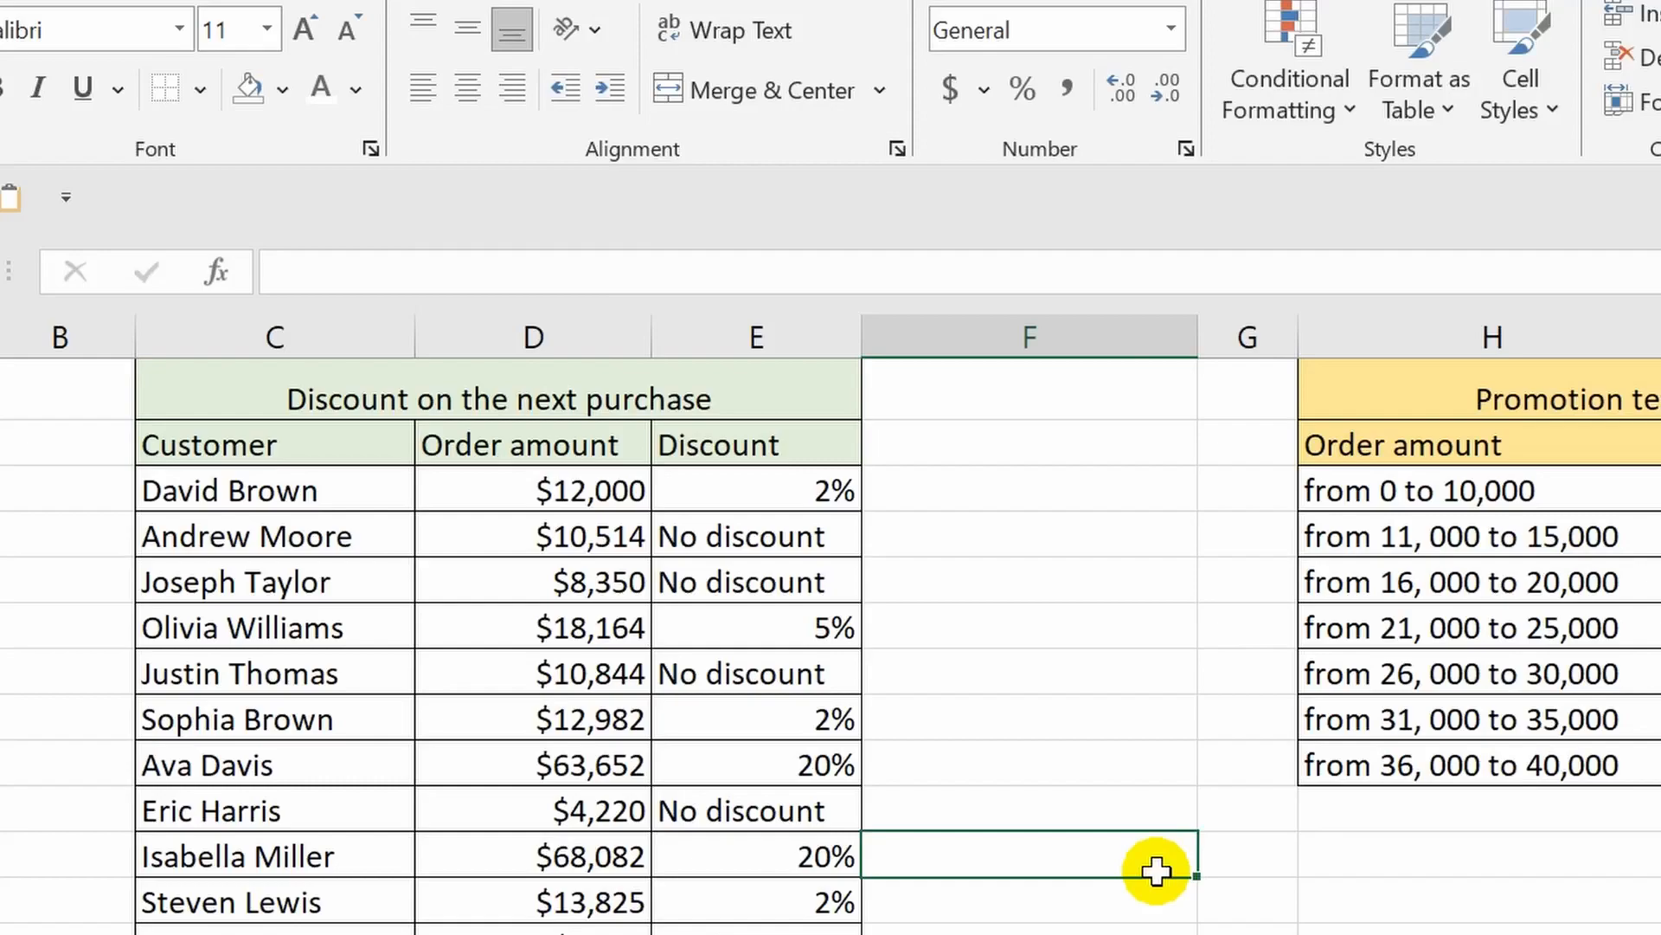
Step: Copy the Discount column's VLOOKUP results from E6 down and paste them over themselves as values only
click(736, 487)
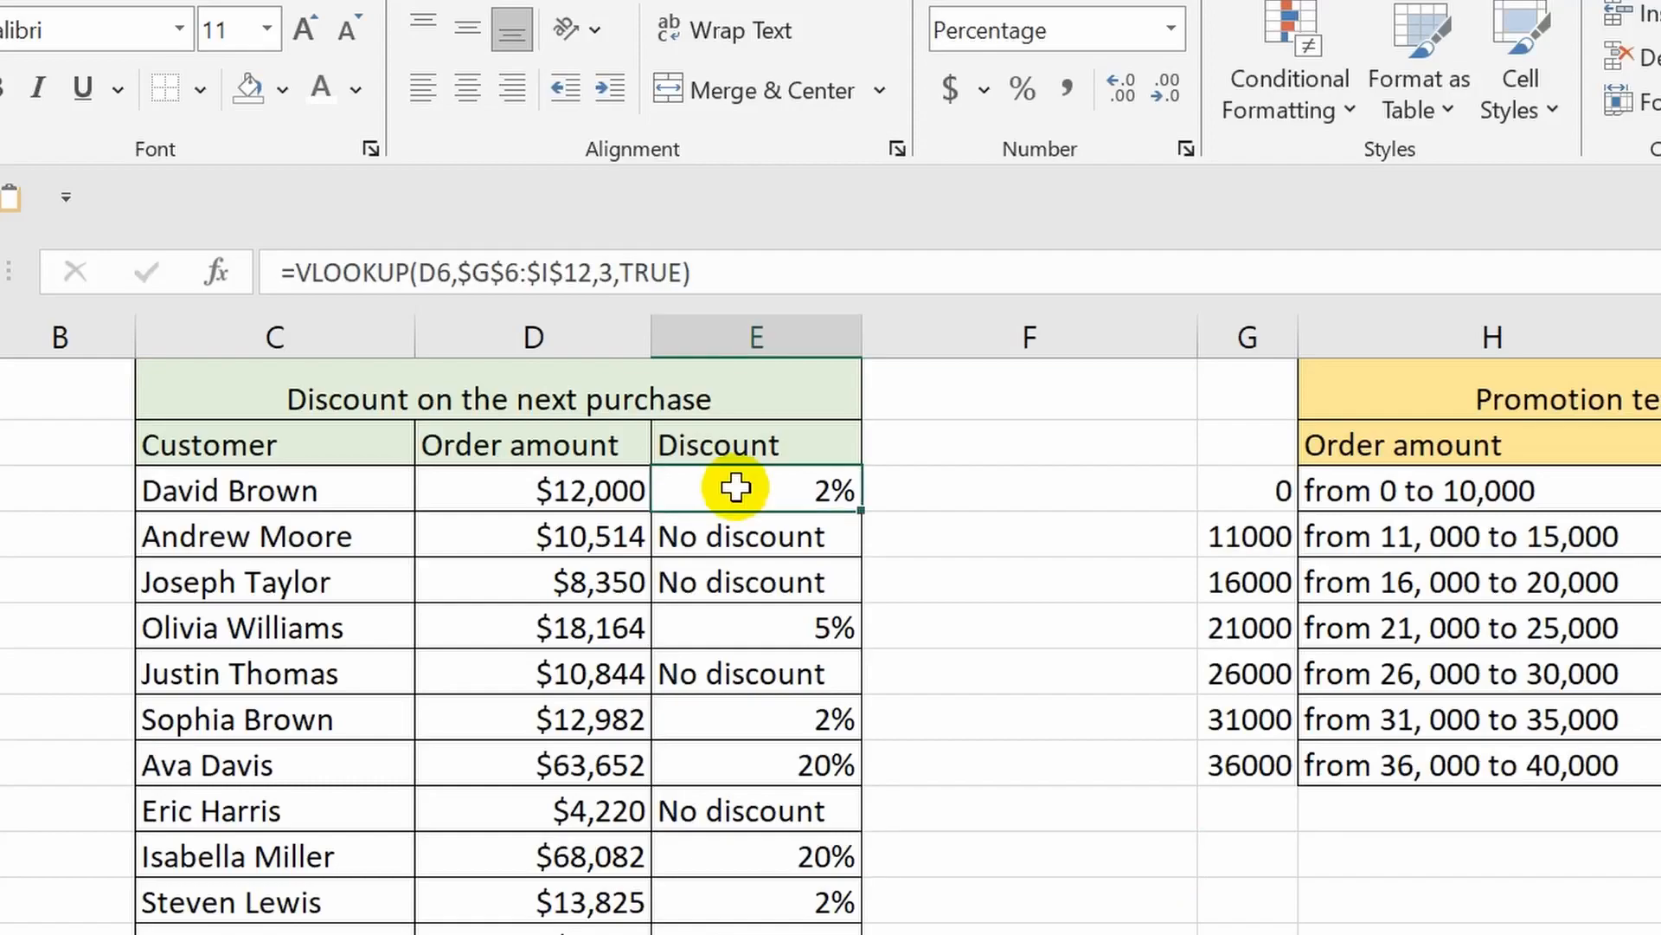
key(ctrl+shift+Down)
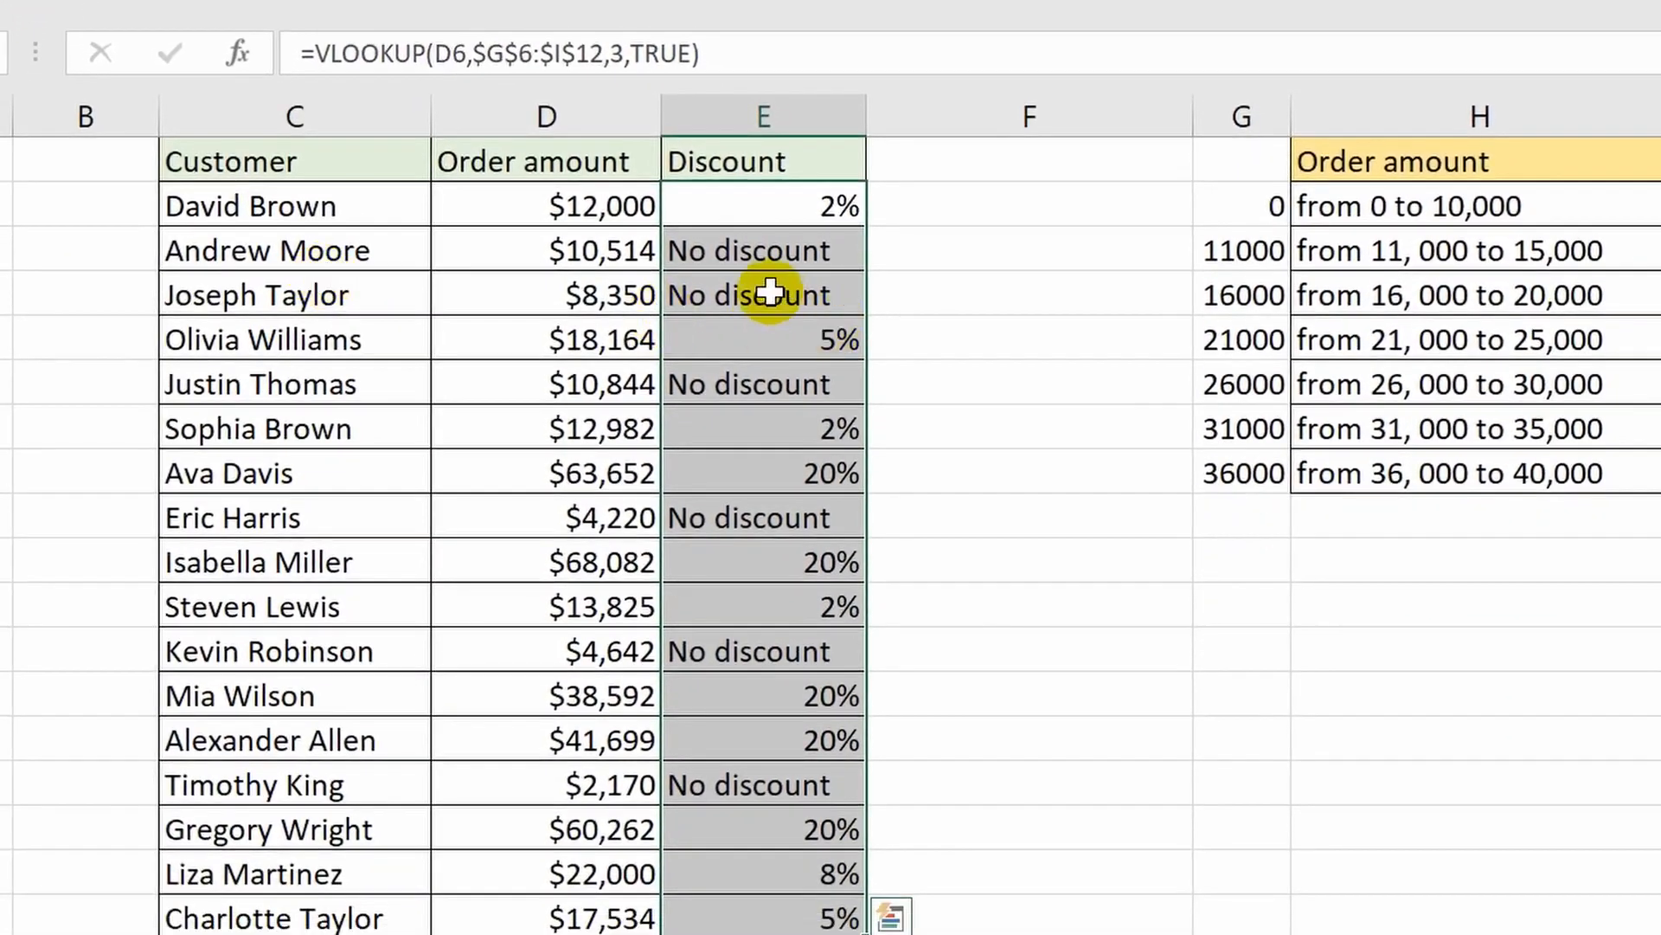
right_click(771, 294)
click(859, 206)
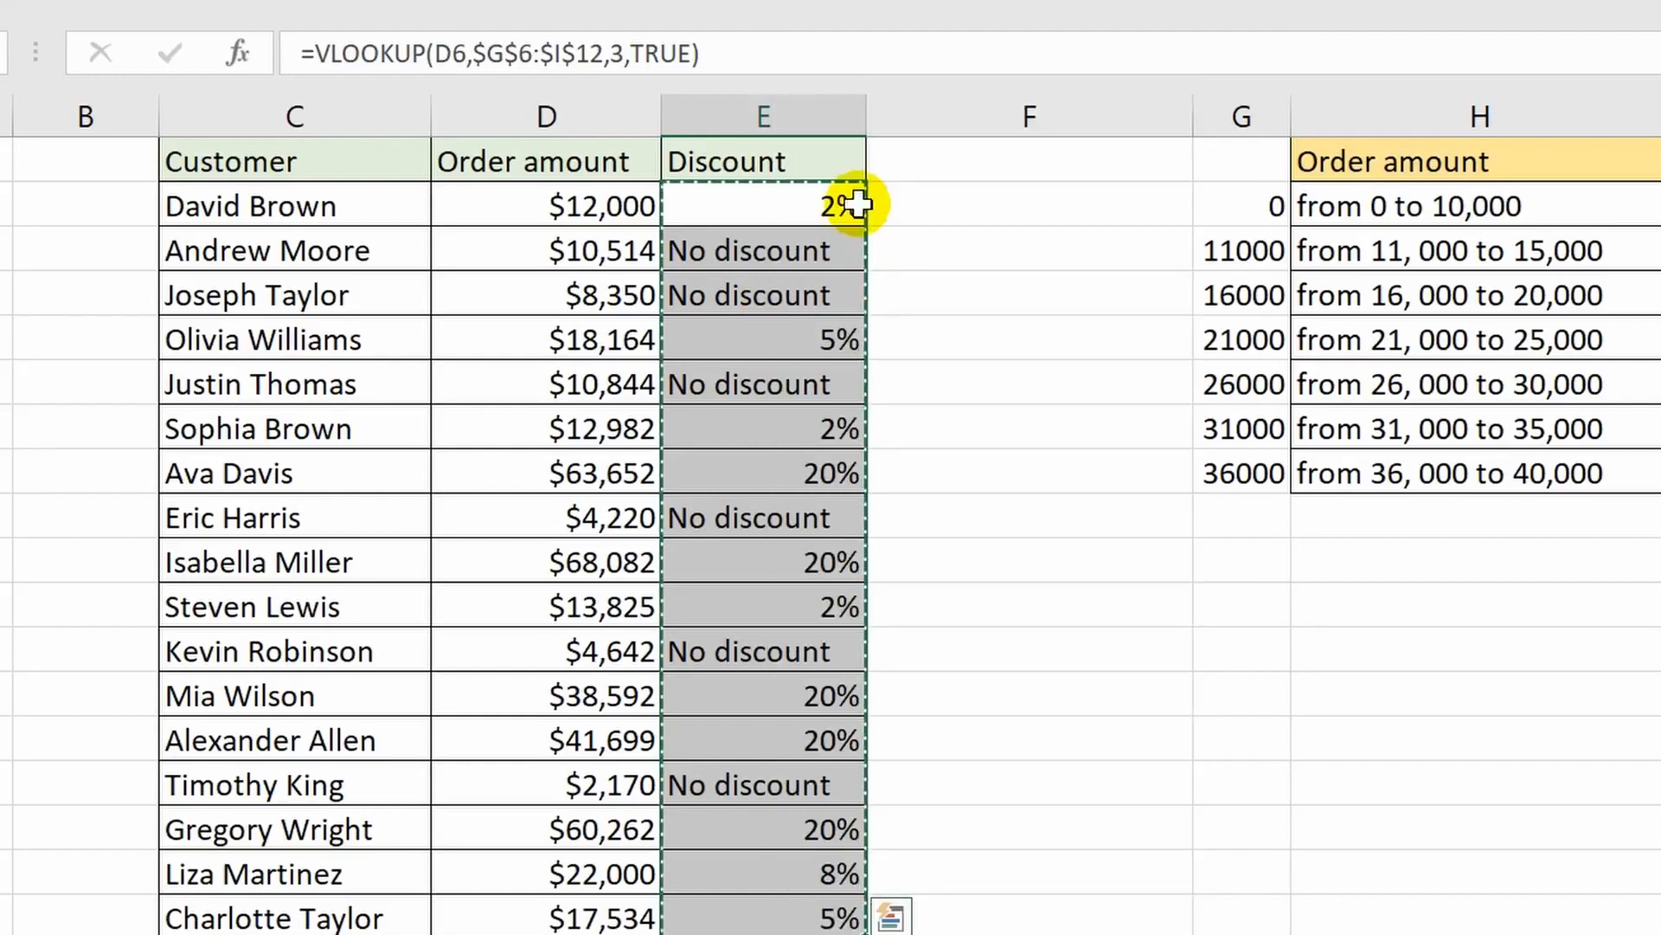
right_click(781, 290)
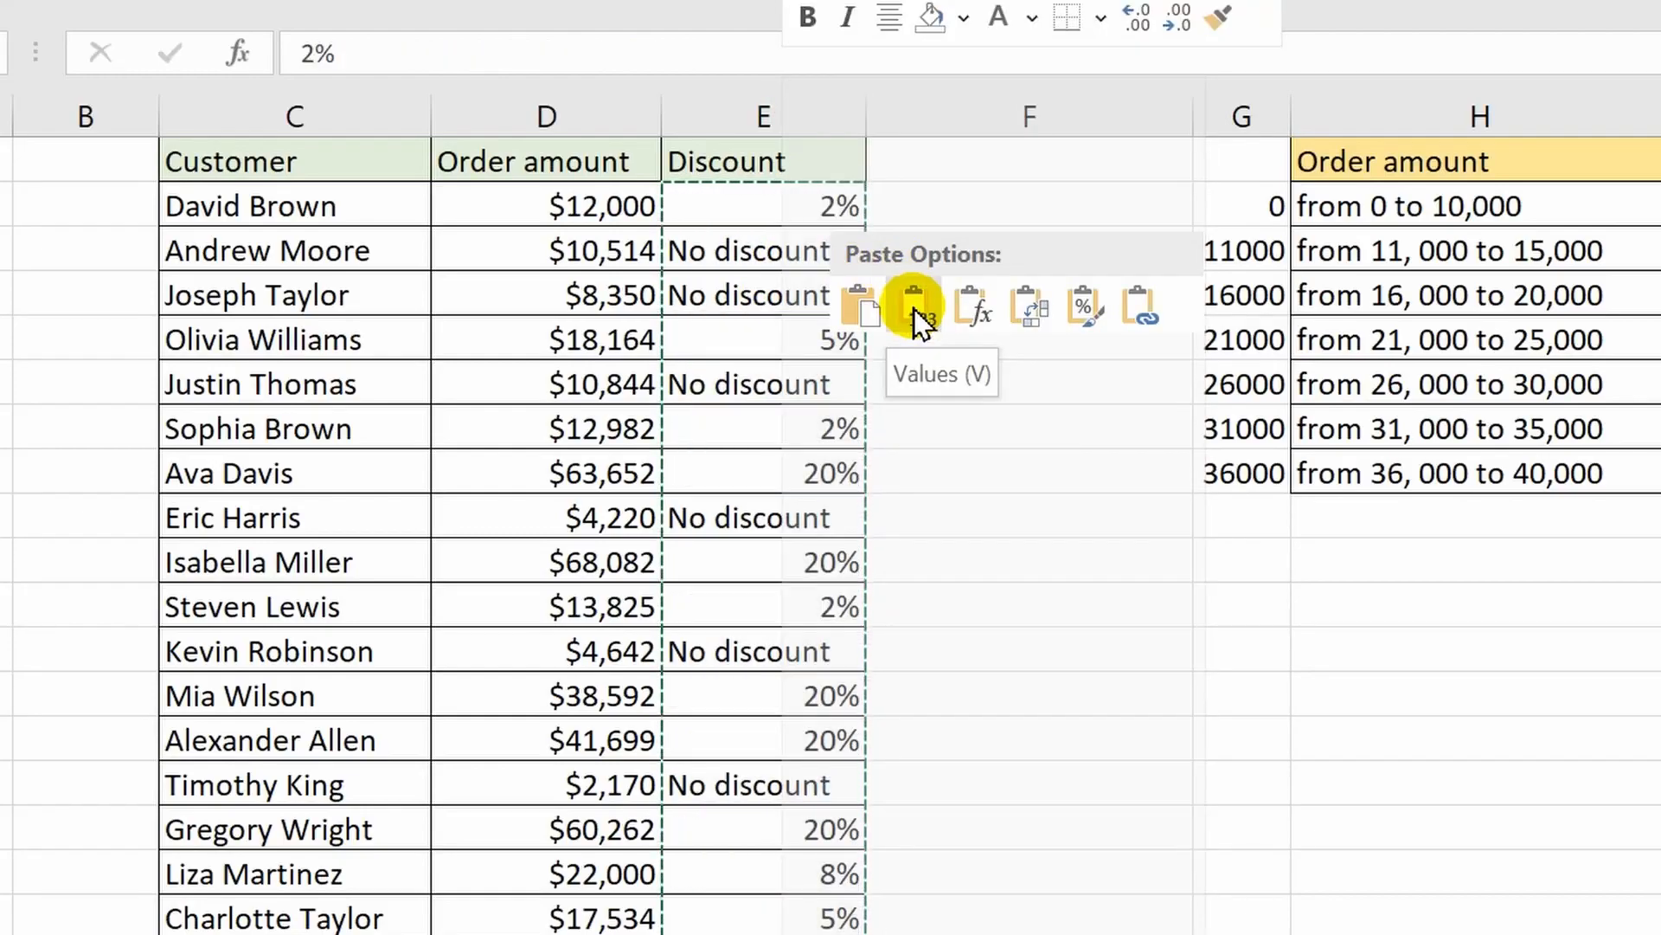
click(914, 309)
Step: Delete the helper threshold values in G6:G12 beside the Promotion terms table
drag(1230, 201, 1236, 471)
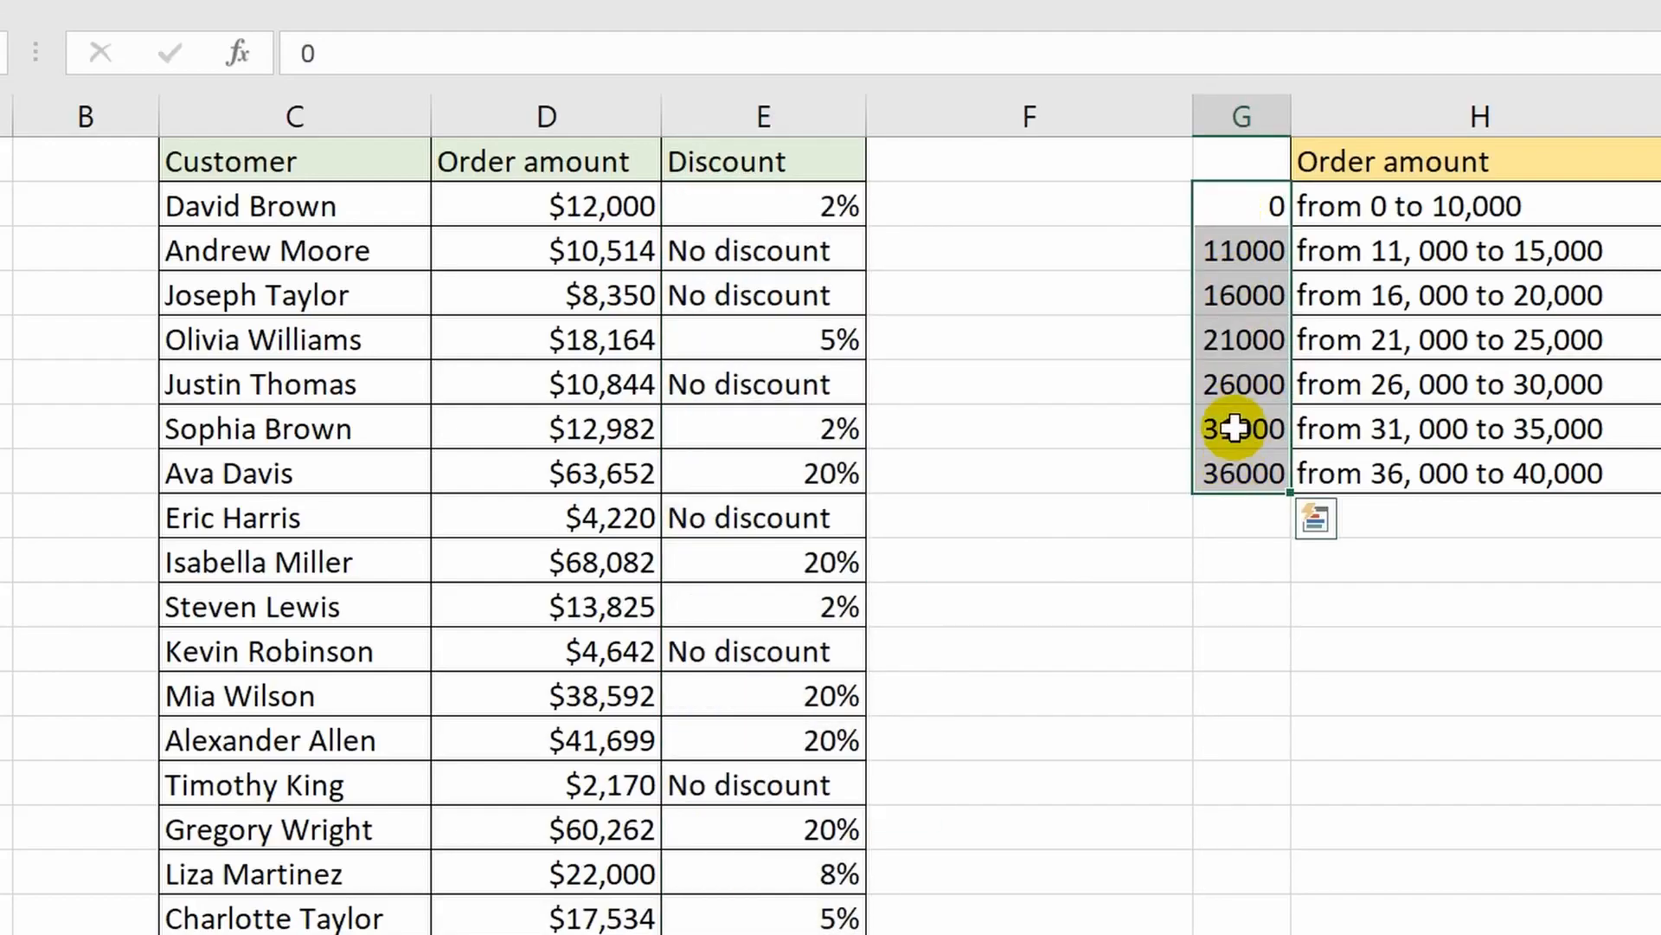
key(Delete)
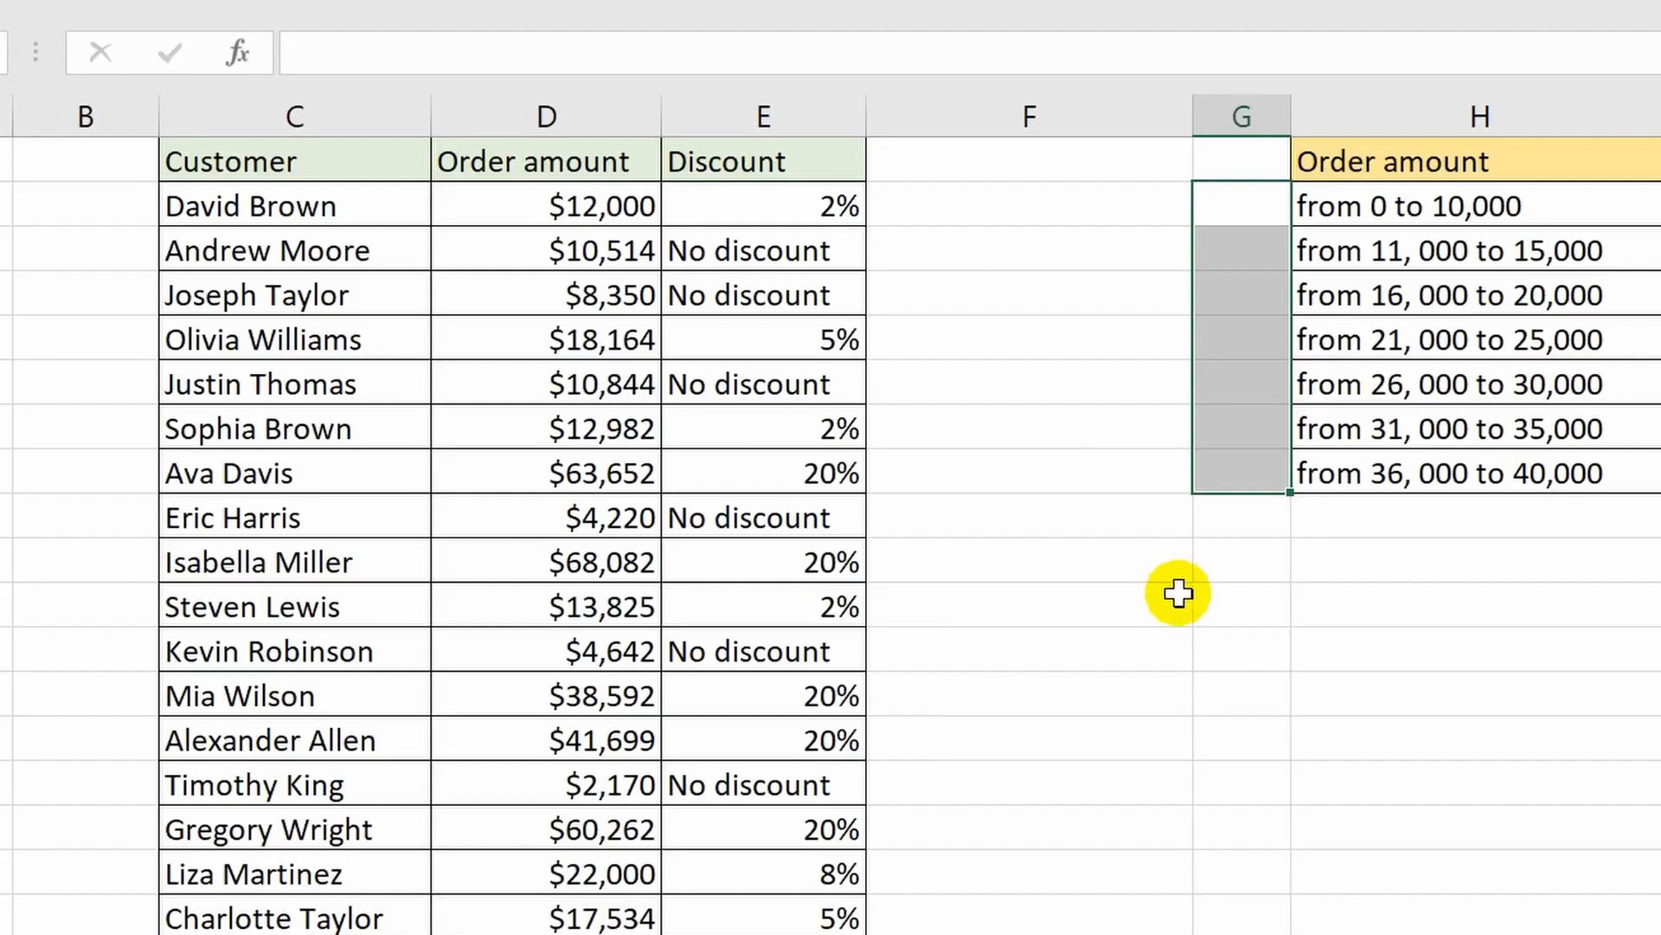
click(1237, 617)
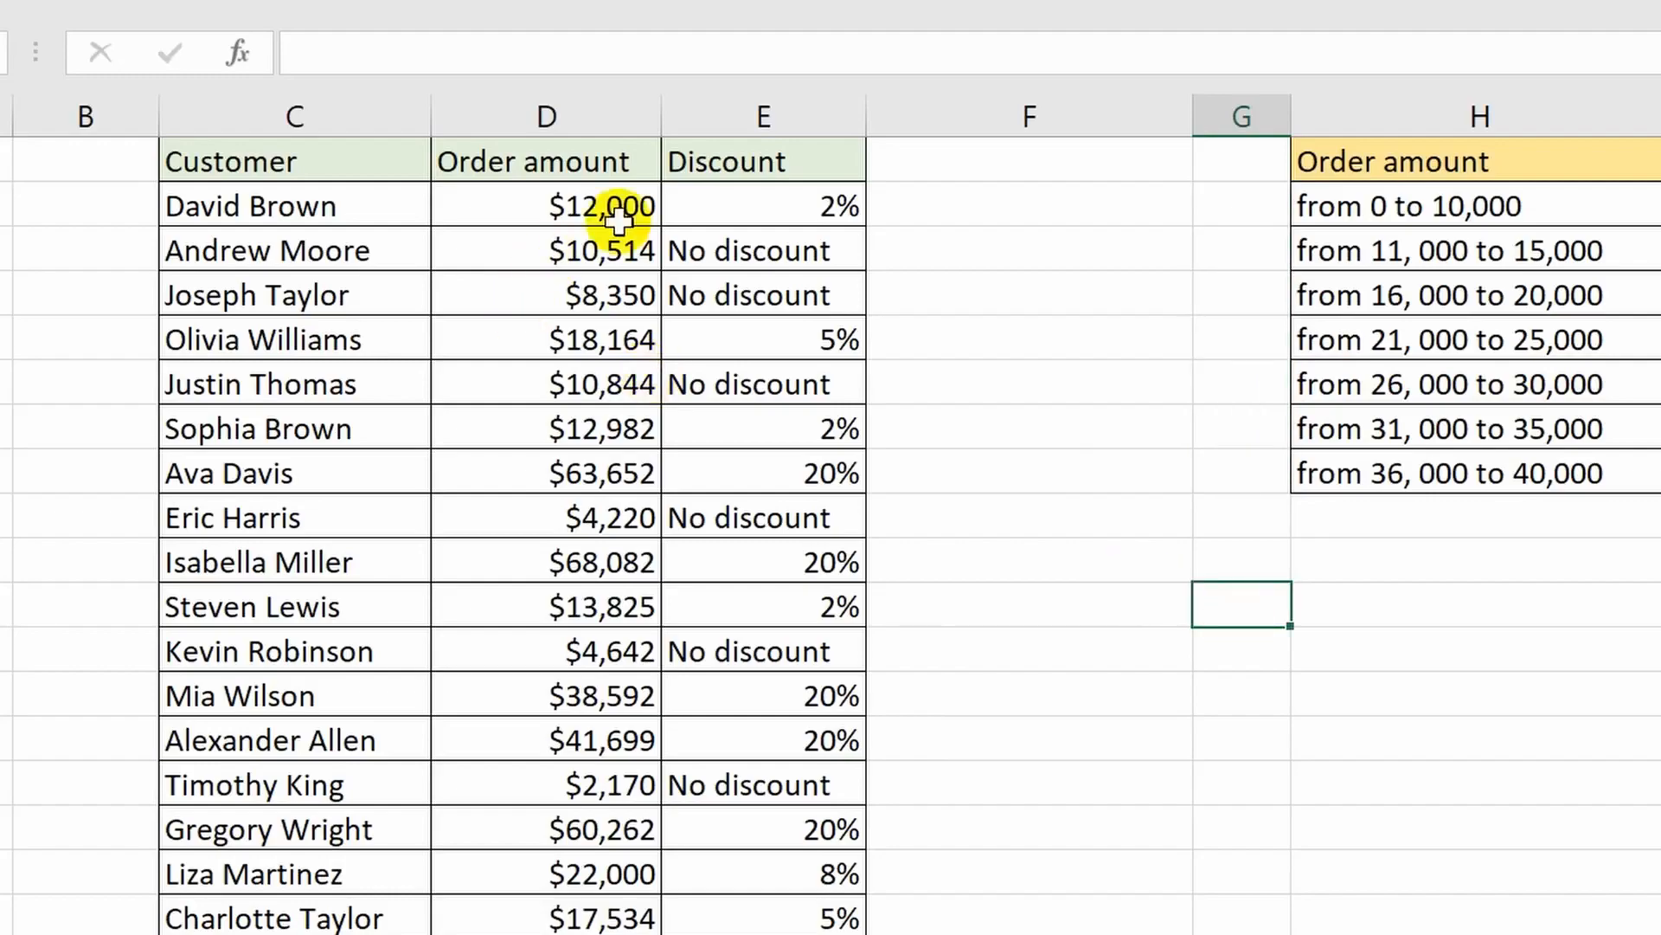
Step: Check the contents of Discount cells E6 to E10 and helper cell G12
click(775, 205)
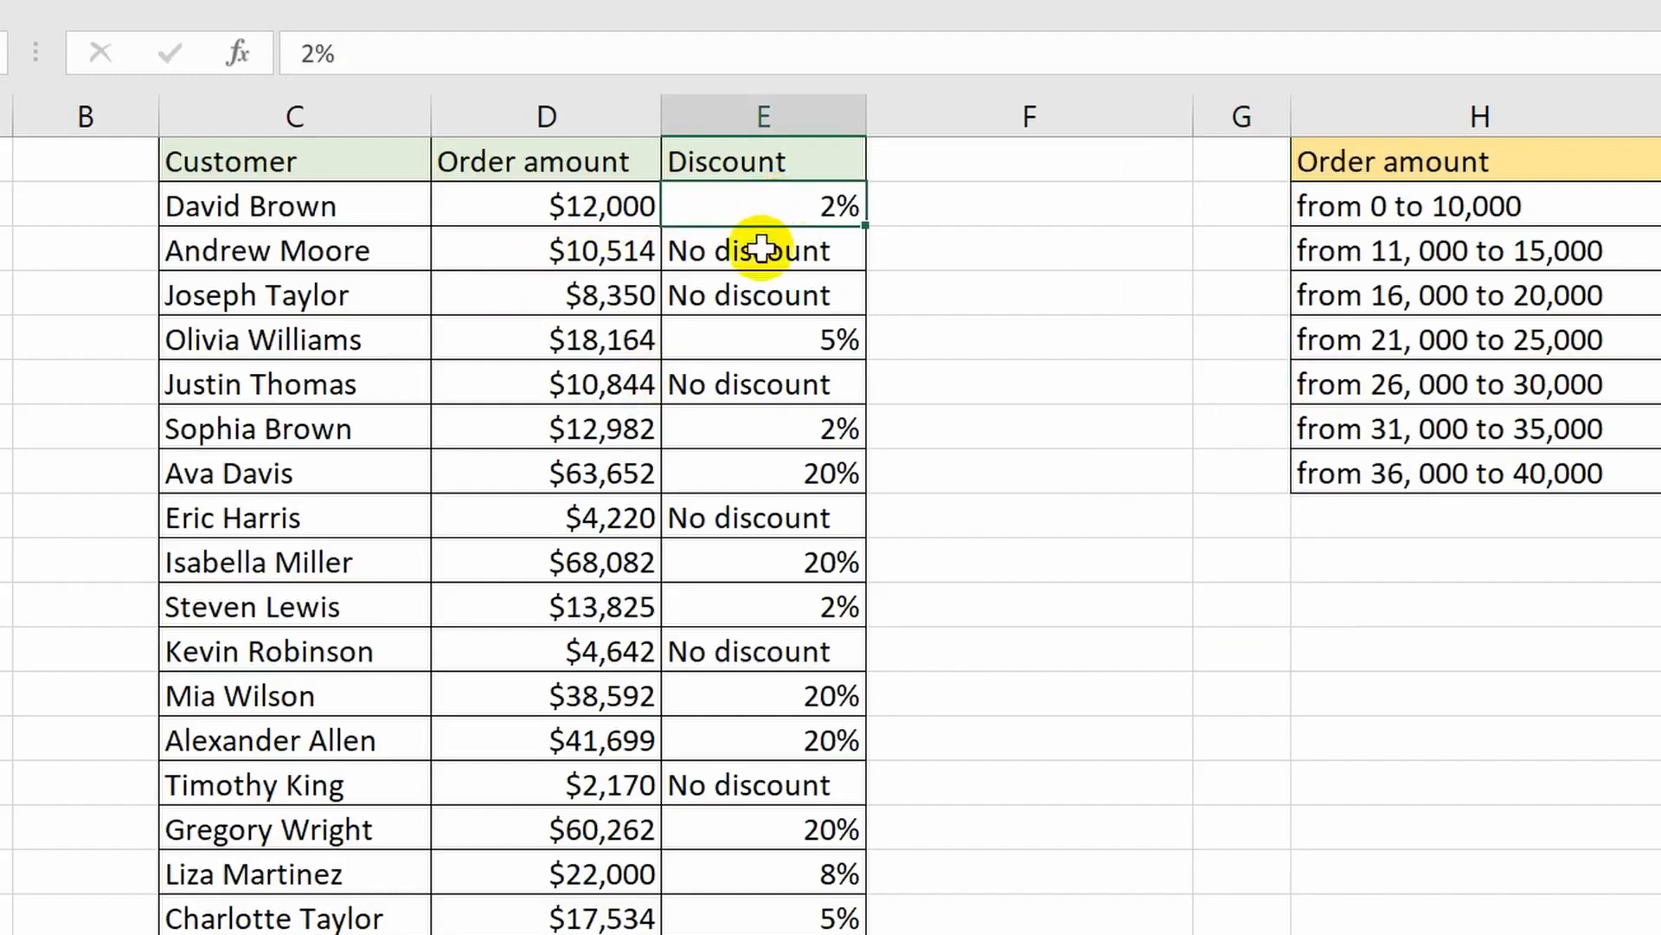
click(756, 244)
click(765, 290)
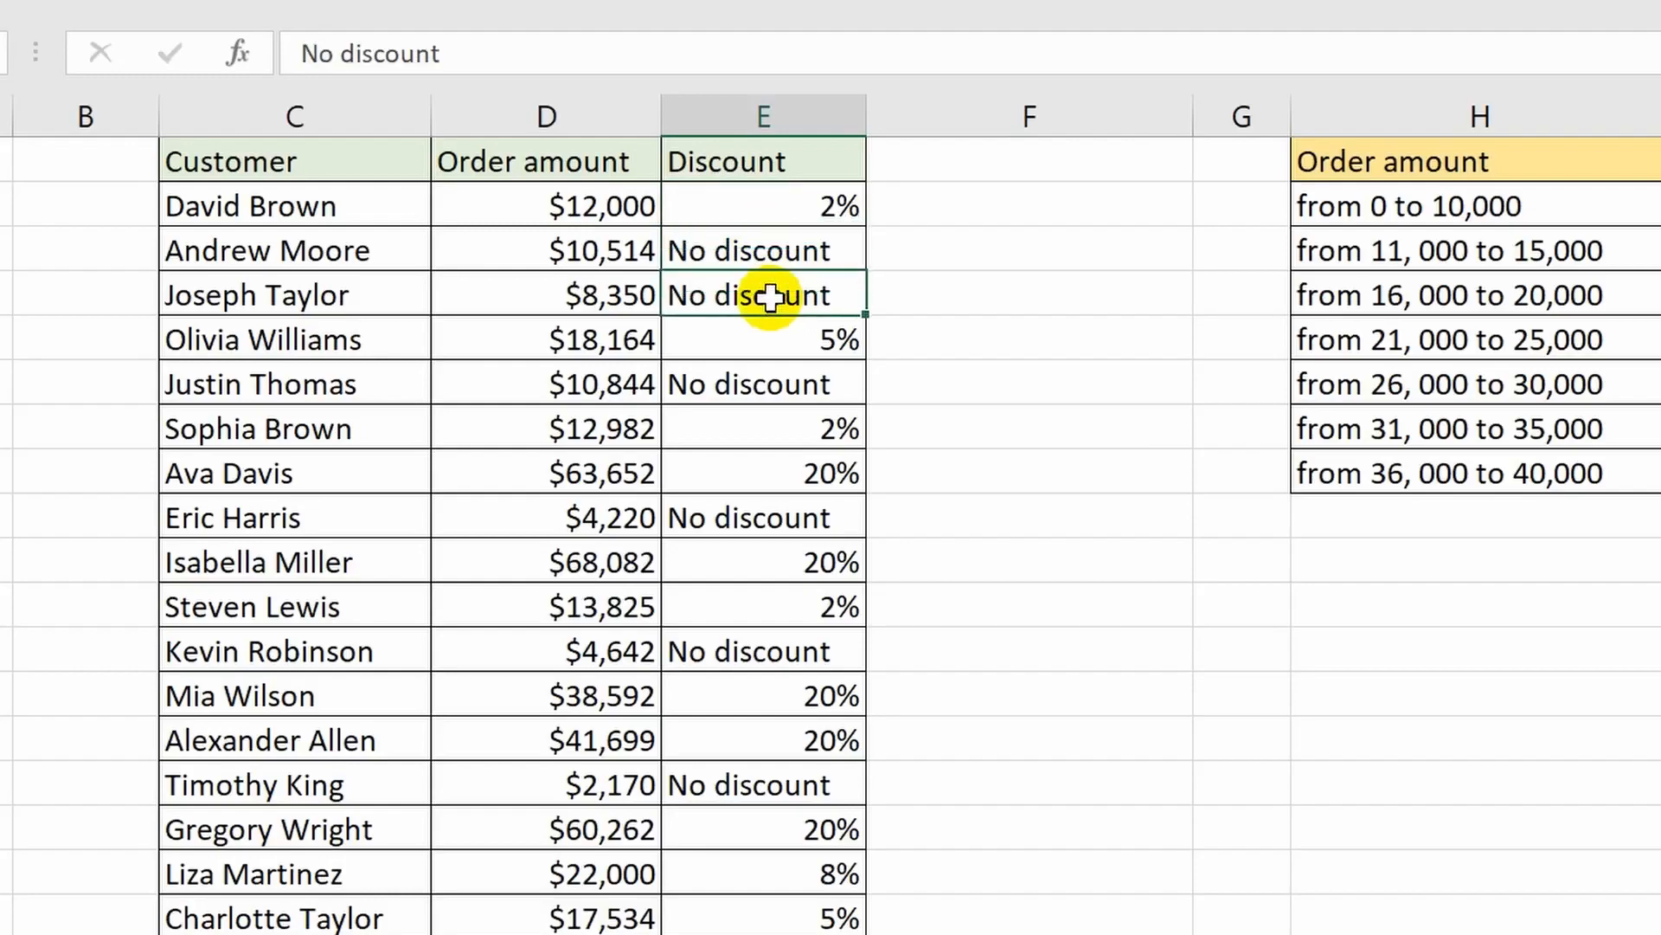
click(761, 336)
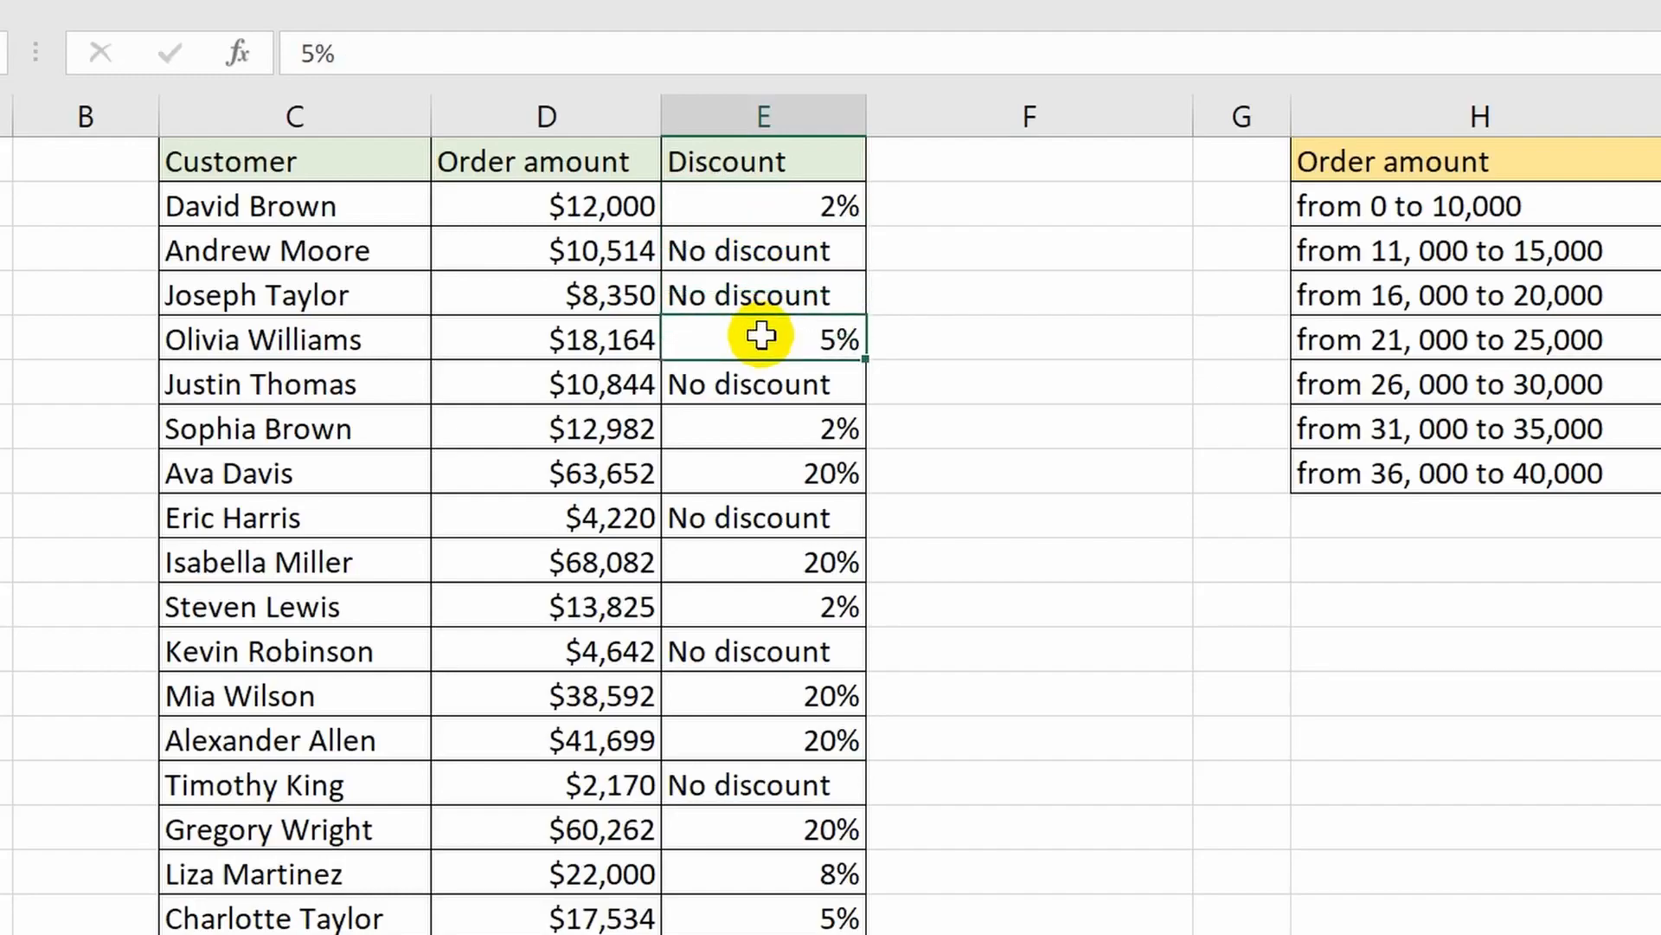
click(753, 383)
click(1223, 470)
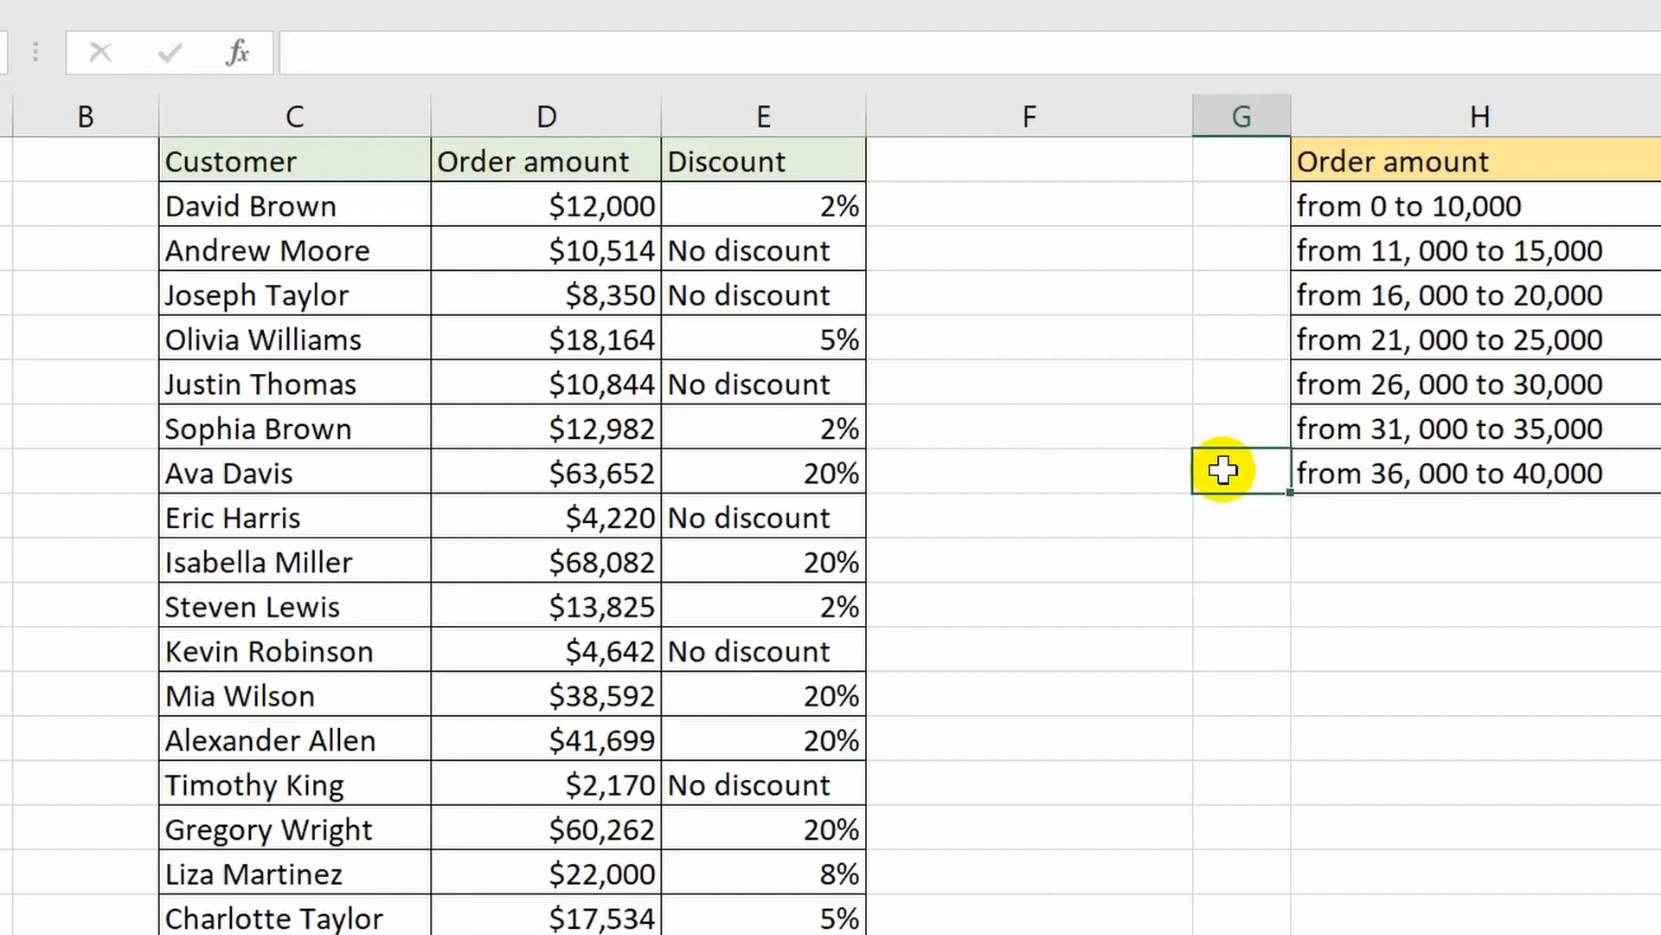